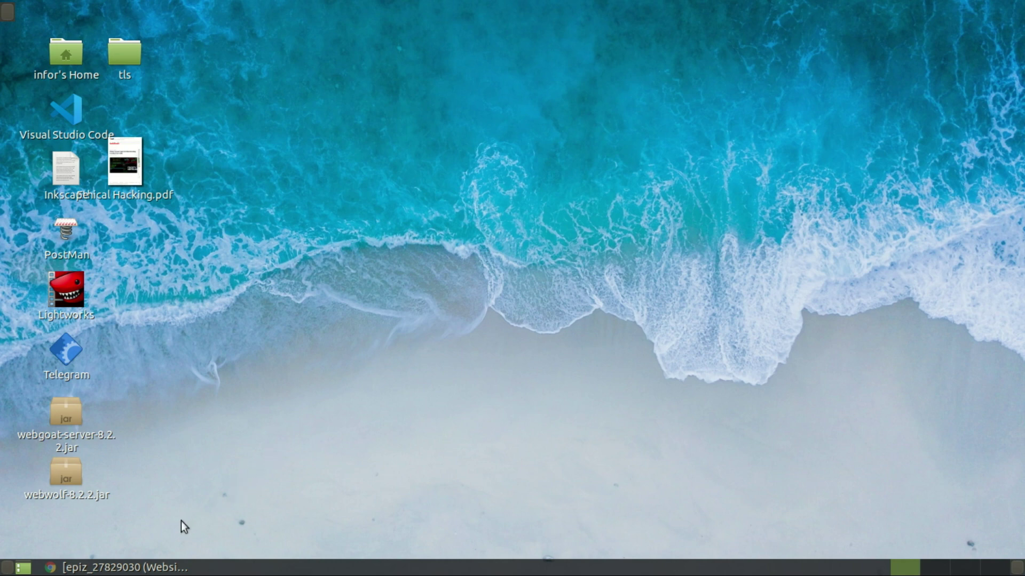
- Bring up the Softaculous Textpattern 4.8.7 install page for brek.epizy.com from the InfinityFree cPanel
click(122, 567)
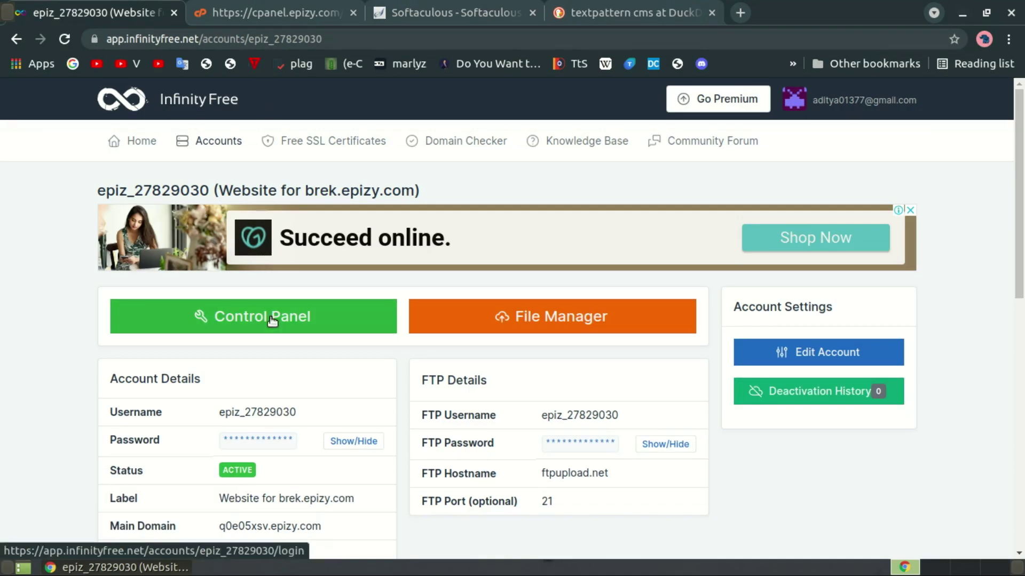
click(275, 12)
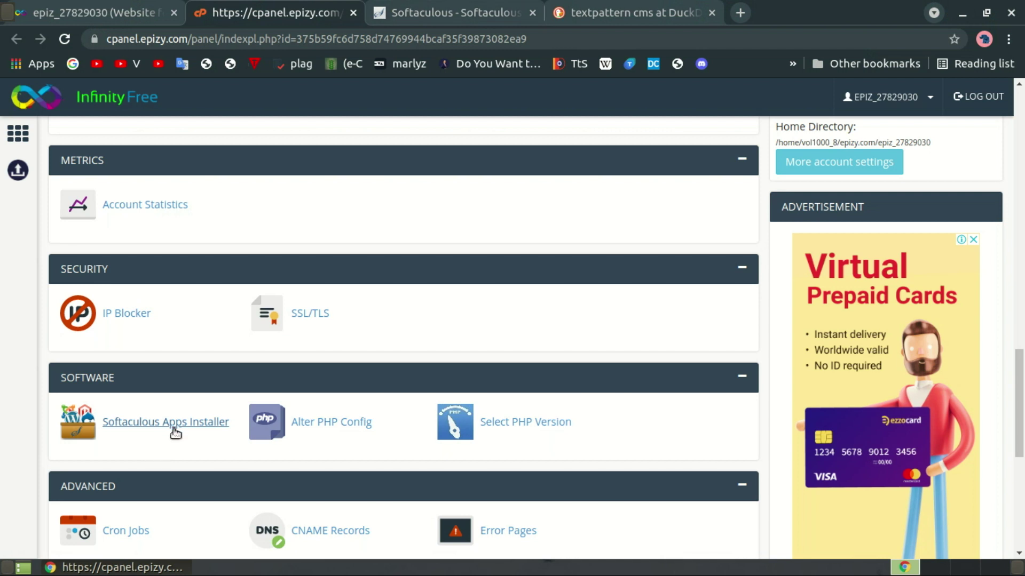
click(420, 9)
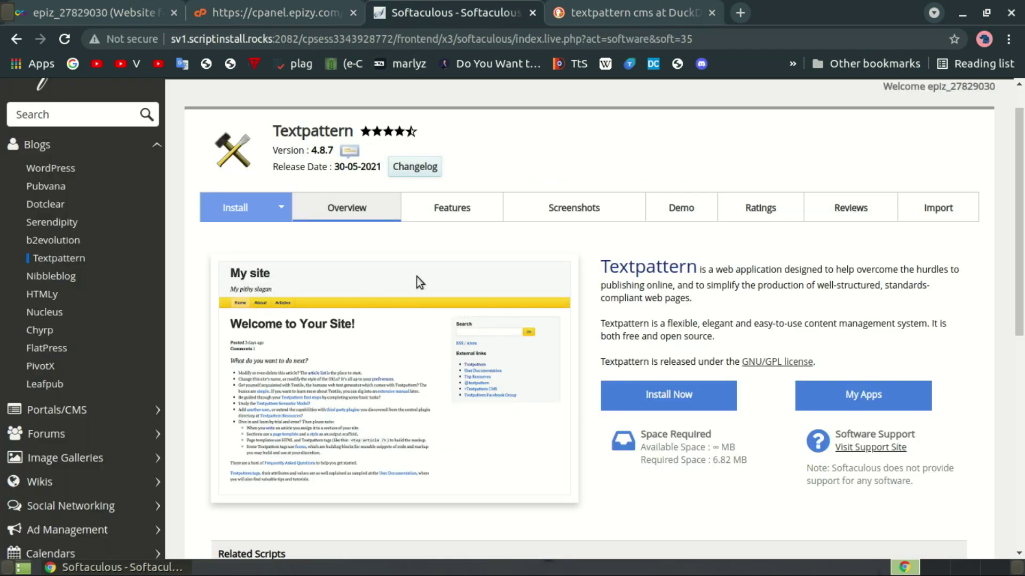
drag(264, 132, 418, 135)
click(456, 130)
- Open the Textpattern Install tab and look over the install directory and site settings
click(251, 206)
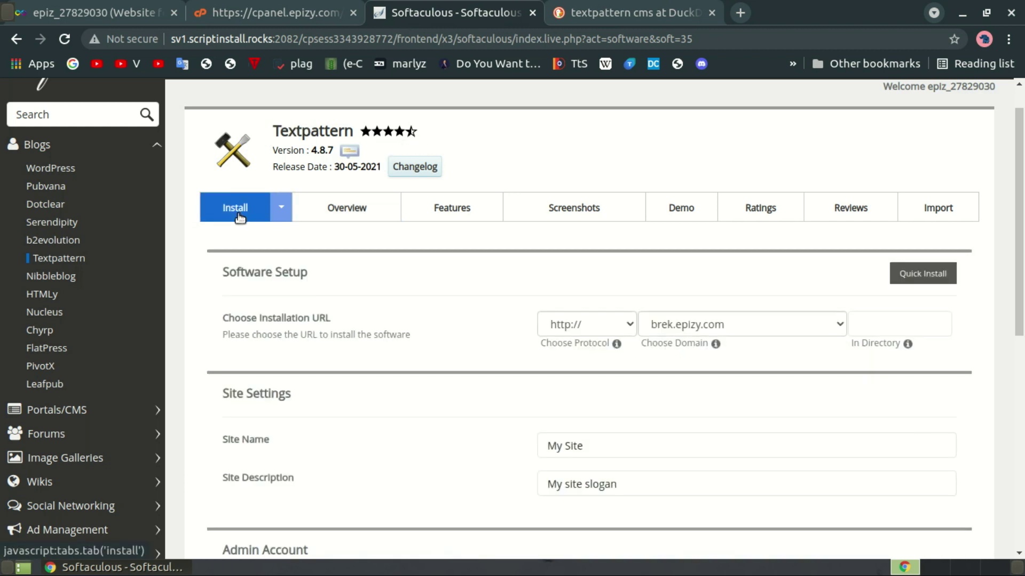
scroll(647, 322, down, 2)
click(581, 244)
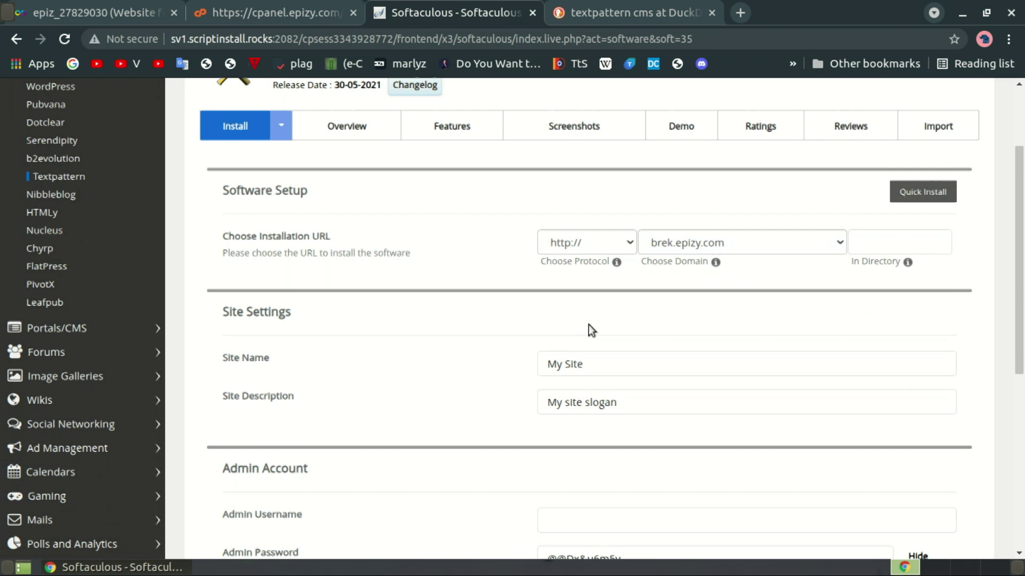
scroll(574, 224, down, 1)
click(709, 206)
click(670, 230)
click(897, 202)
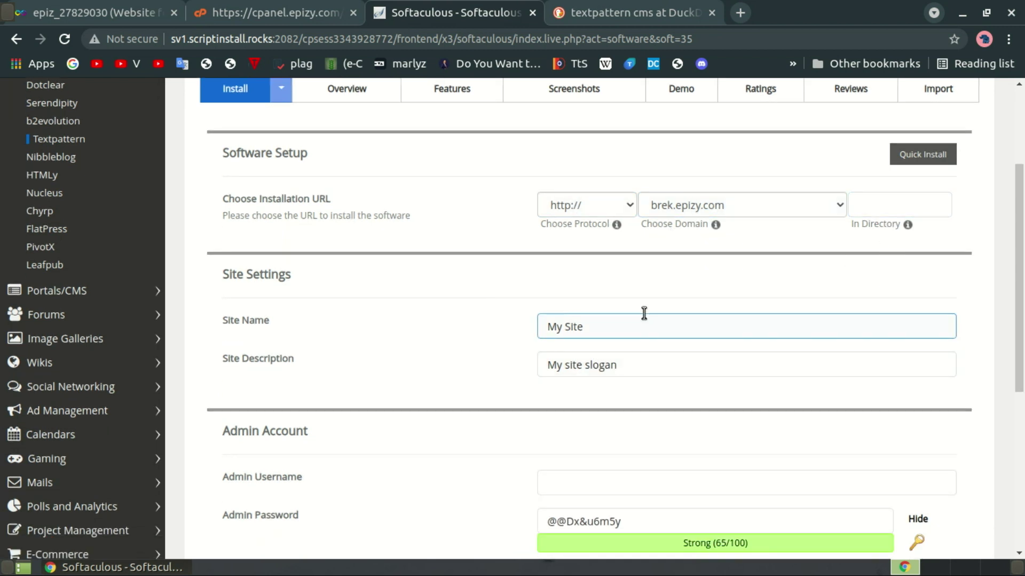
scroll(657, 330, down, 2)
scroll(667, 346, down, 1)
- Autofill the admin username, replace the admin password with a stronger one, and start installing
click(559, 361)
click(567, 396)
scroll(621, 400, down, 1)
drag(623, 363, 516, 360)
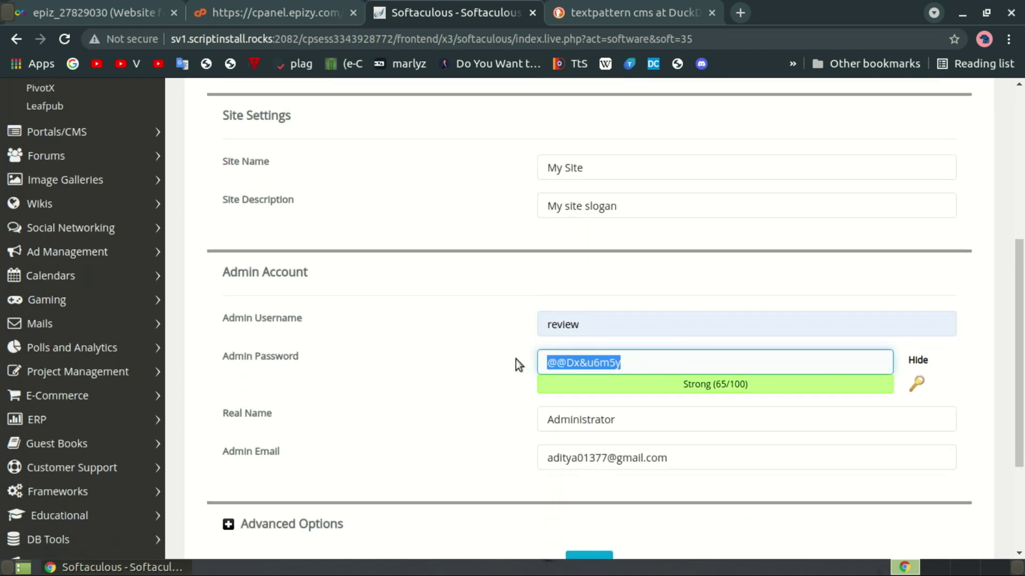
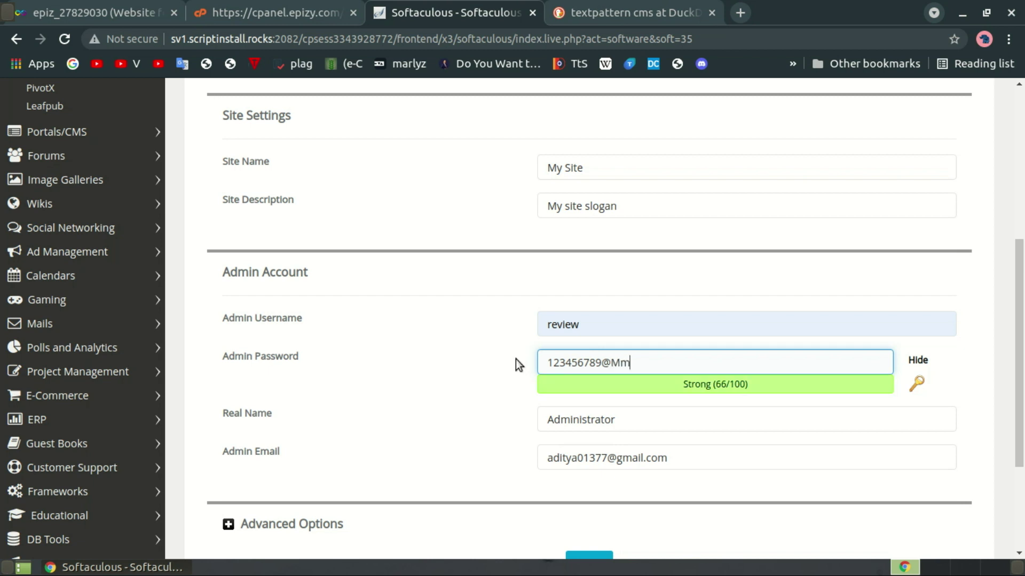
scroll(516, 360, down, 3)
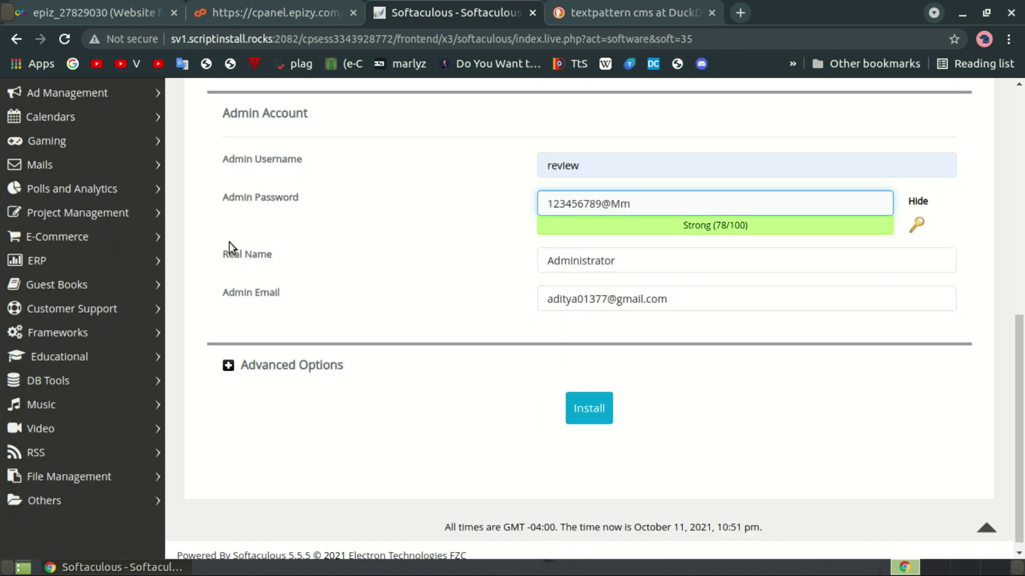
click(585, 418)
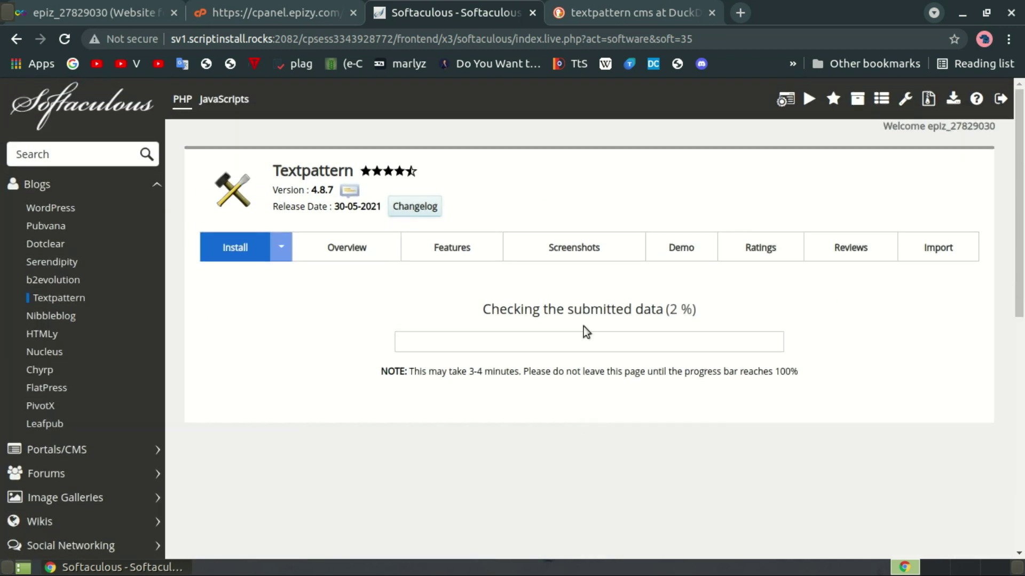
- Confirm Textpattern installed at brek.epizy.com and close the DuckDuckGo textpattern cms results tab
click(602, 20)
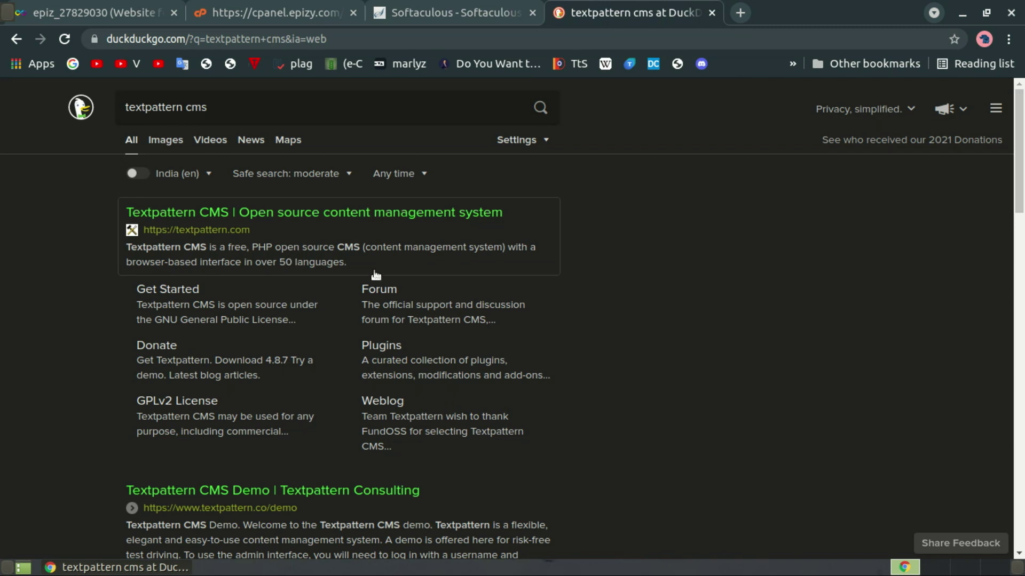
scroll(470, 455, down, 5)
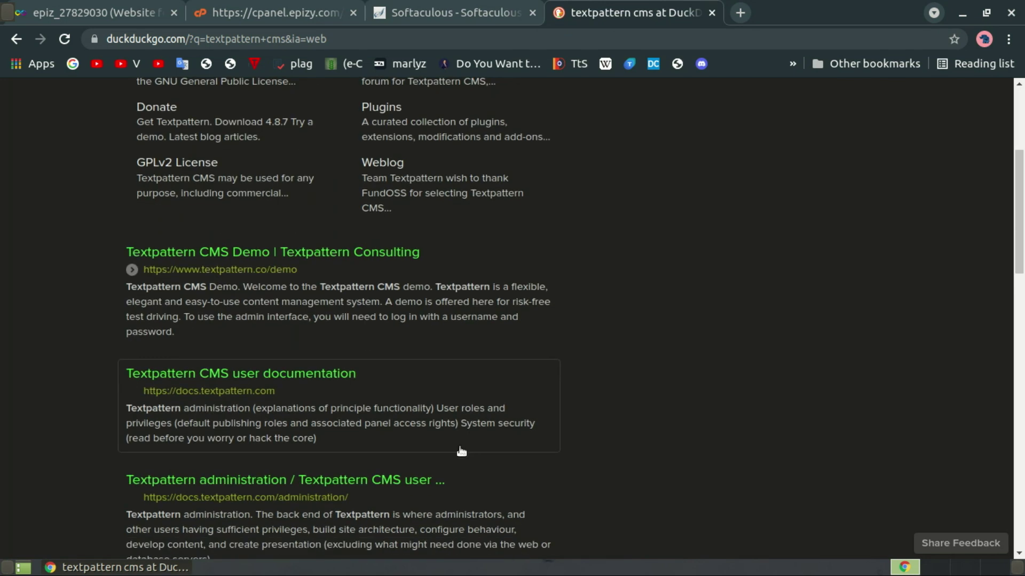
scroll(467, 365, down, 4)
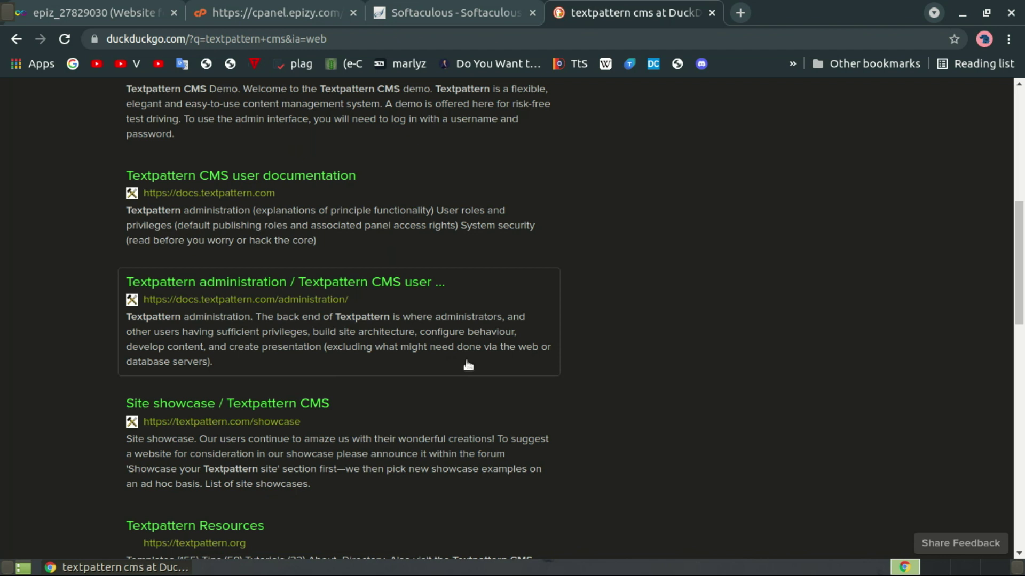
scroll(565, 288, up, 5)
click(466, 16)
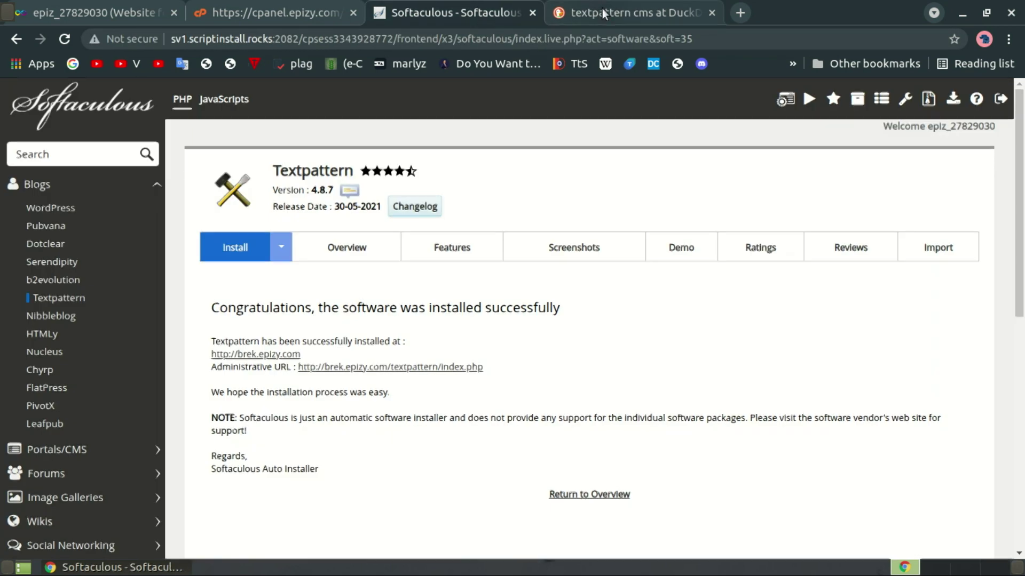
middle_click(602, 8)
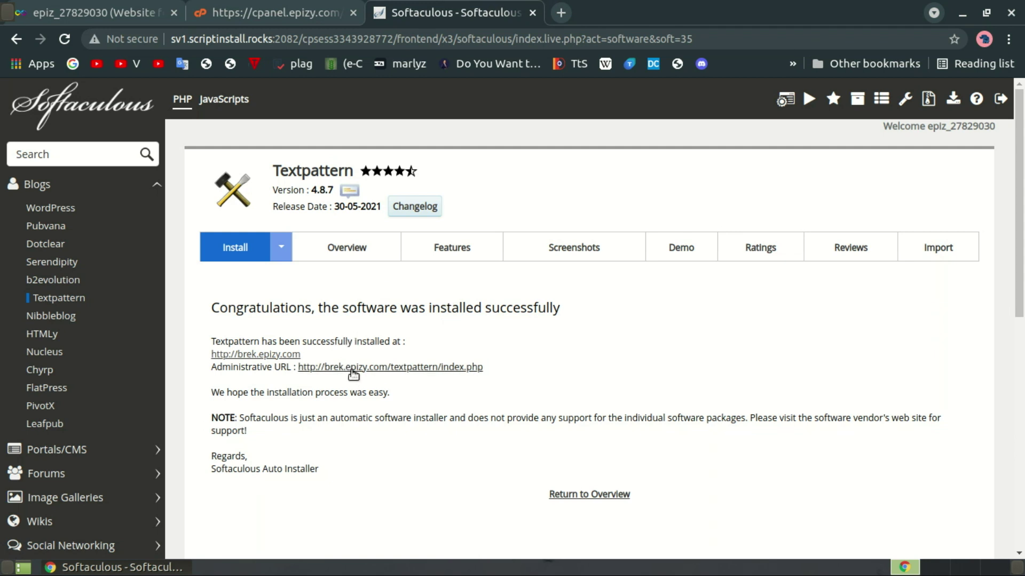
- Open the admin URL brek.epizy.com/textpattern/index.php and look over the new site's home page
click(353, 373)
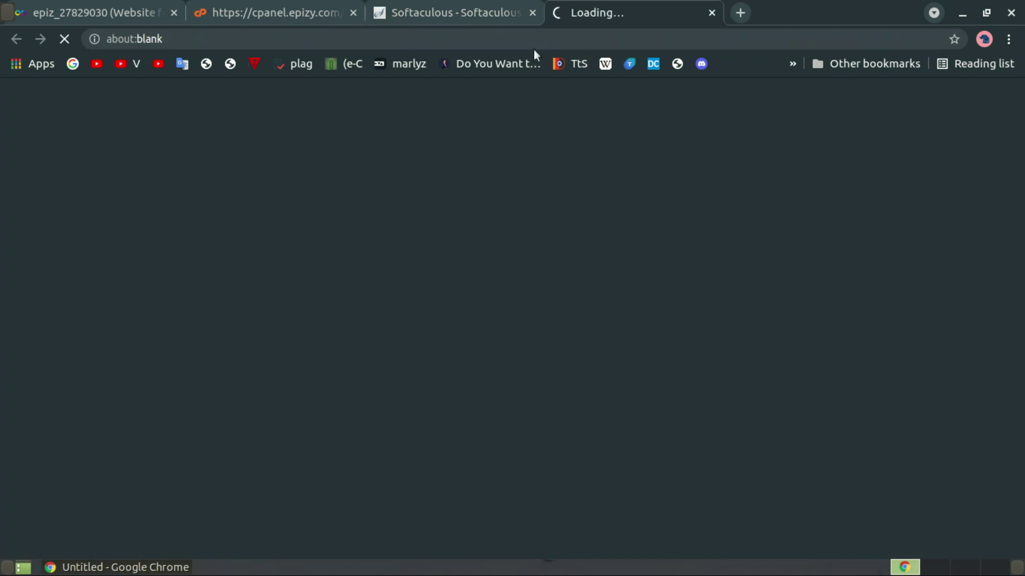
click(408, 13)
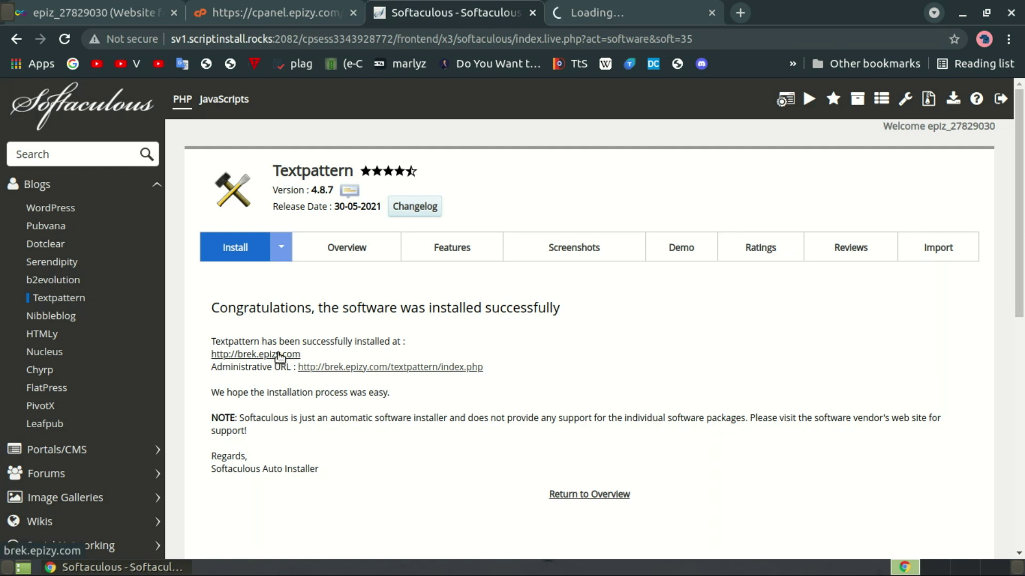
click(248, 354)
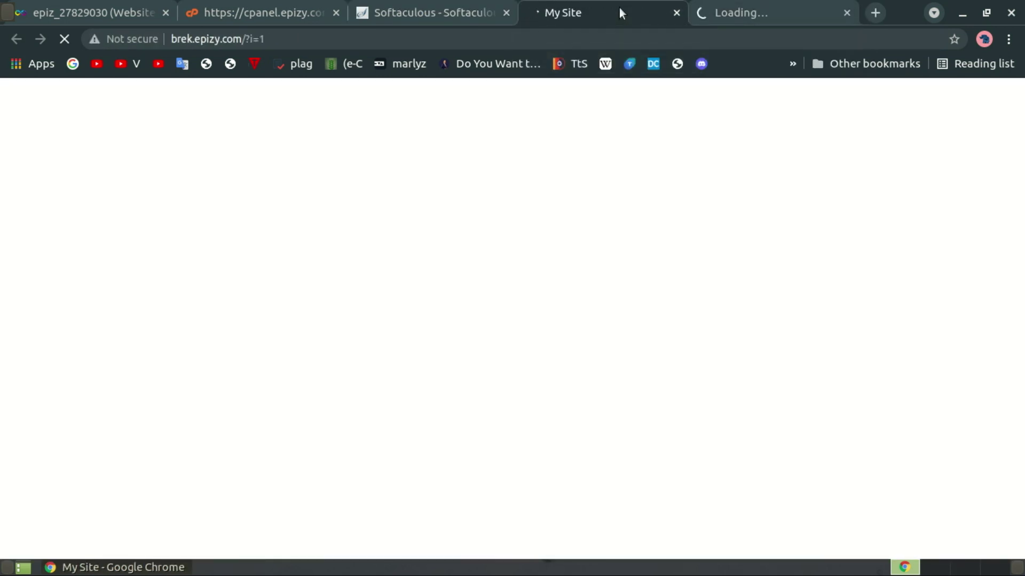
click(725, 15)
click(596, 14)
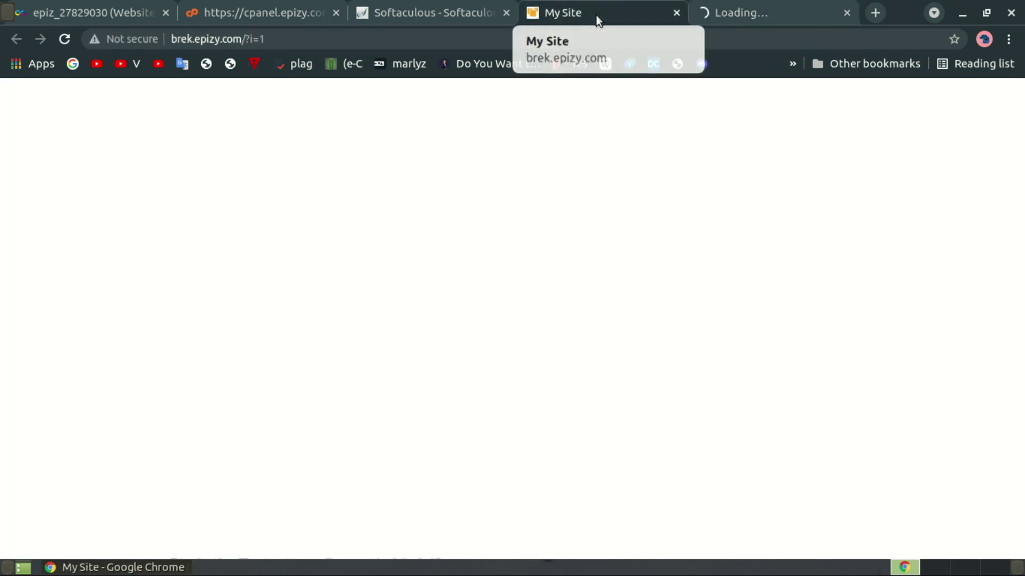
scroll(290, 170, down, 15)
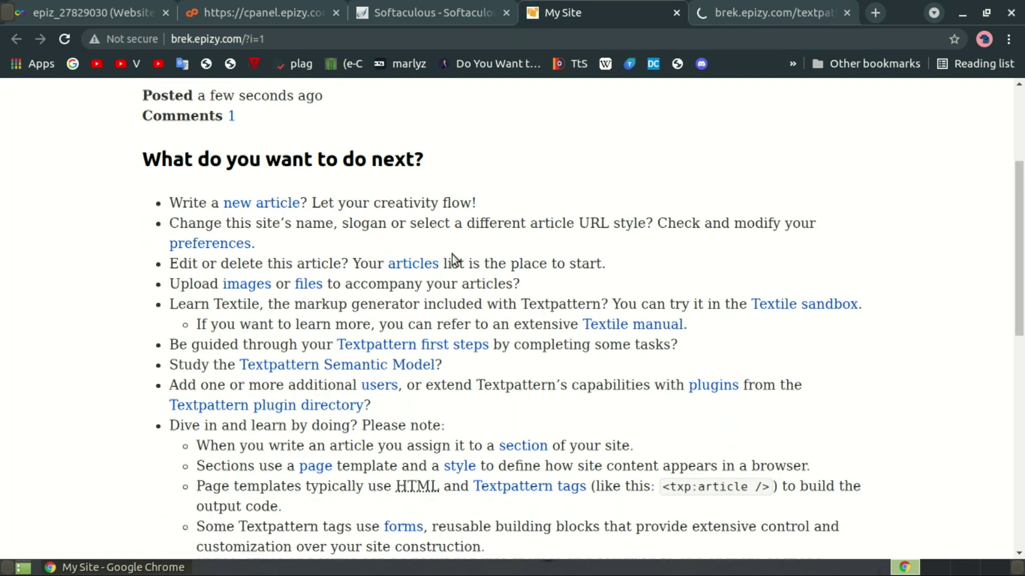
scroll(482, 441, up, 15)
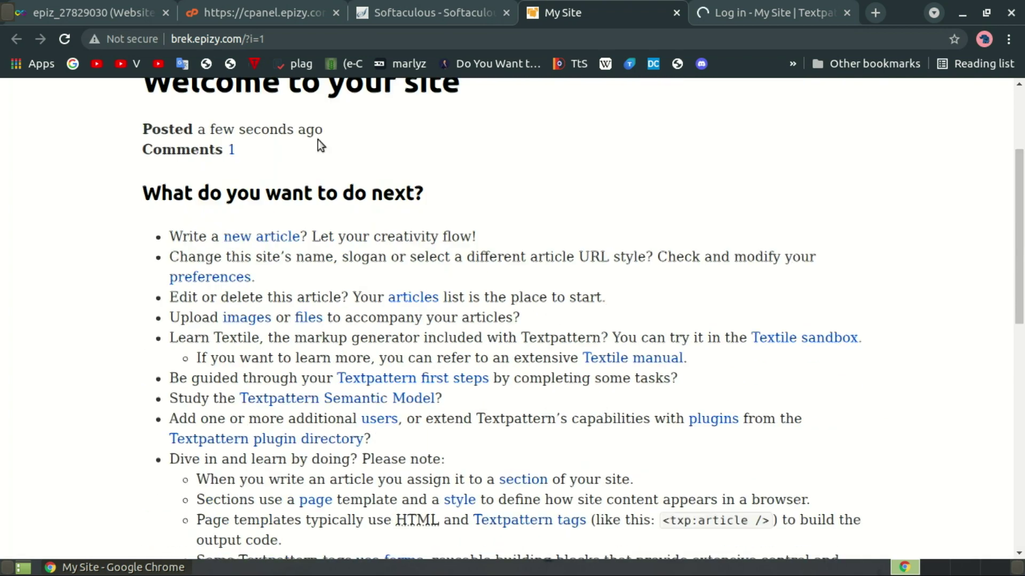
drag(110, 142, 266, 146)
- Browse the site's Articles page, then switch to the admin log-in tab
click(278, 184)
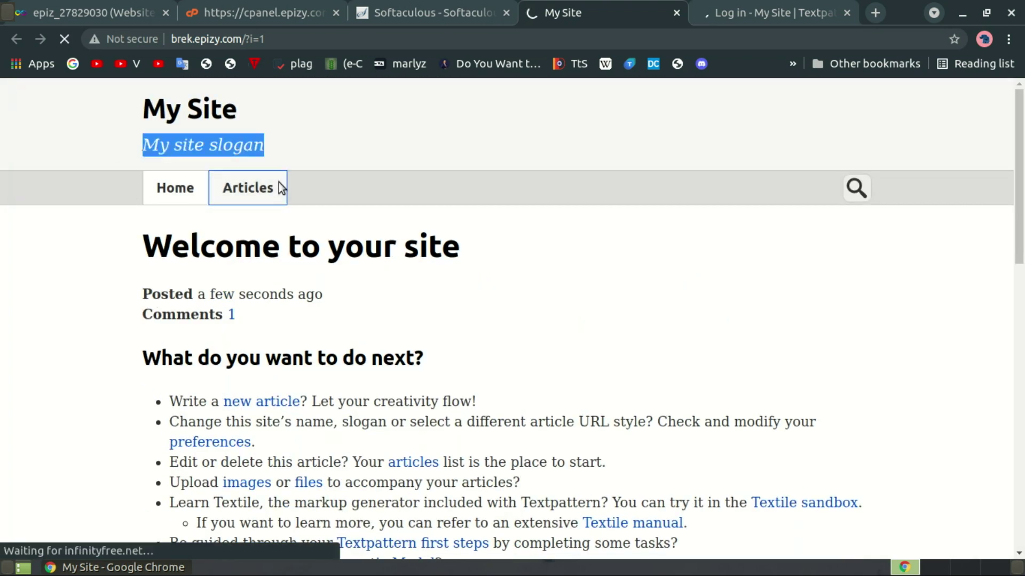
scroll(412, 278, down, 3)
scroll(412, 278, up, 3)
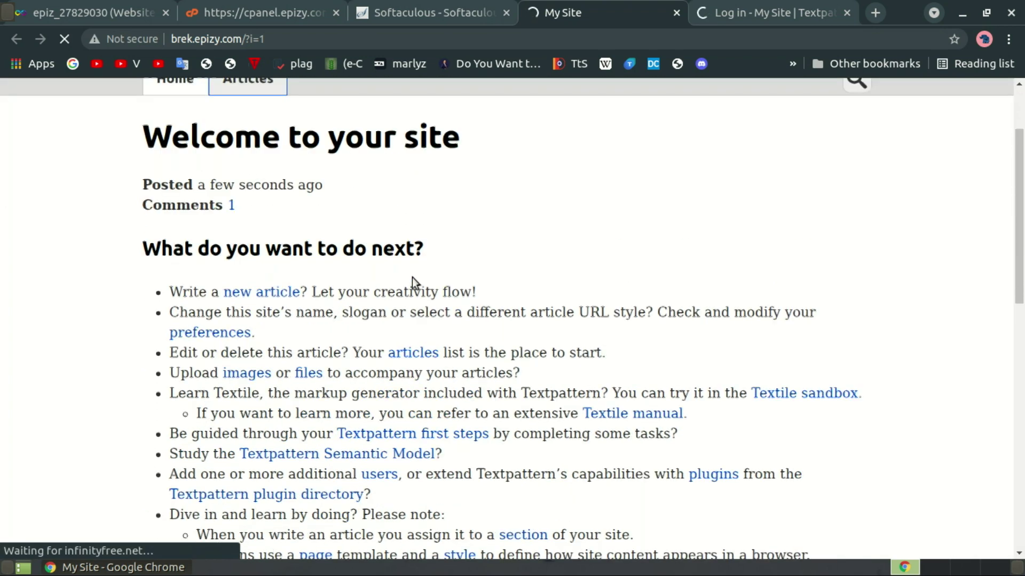
scroll(424, 267, down, 2)
scroll(447, 245, up, 2)
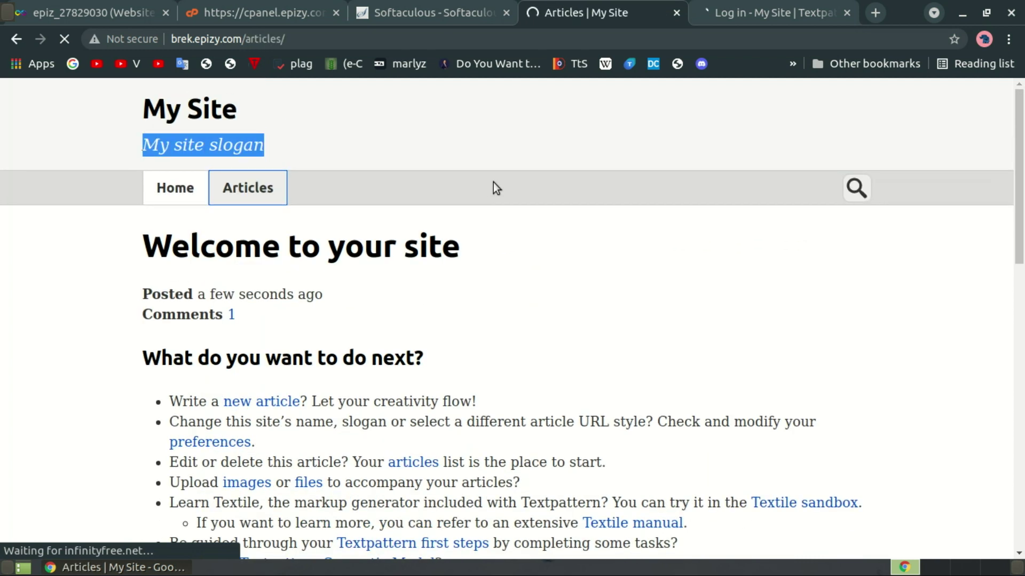
click(735, 12)
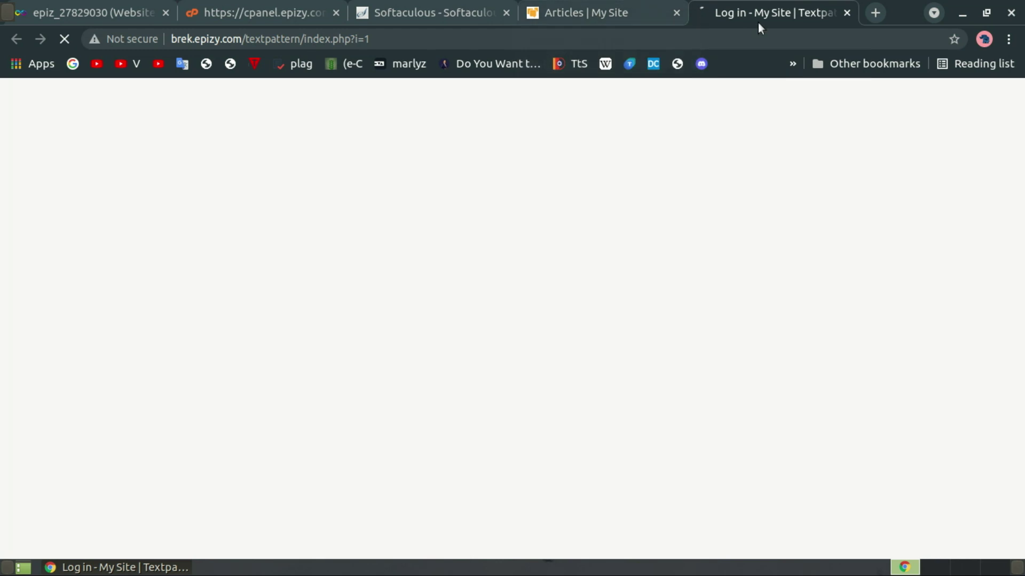
click(649, 16)
scroll(331, 200, down, 3)
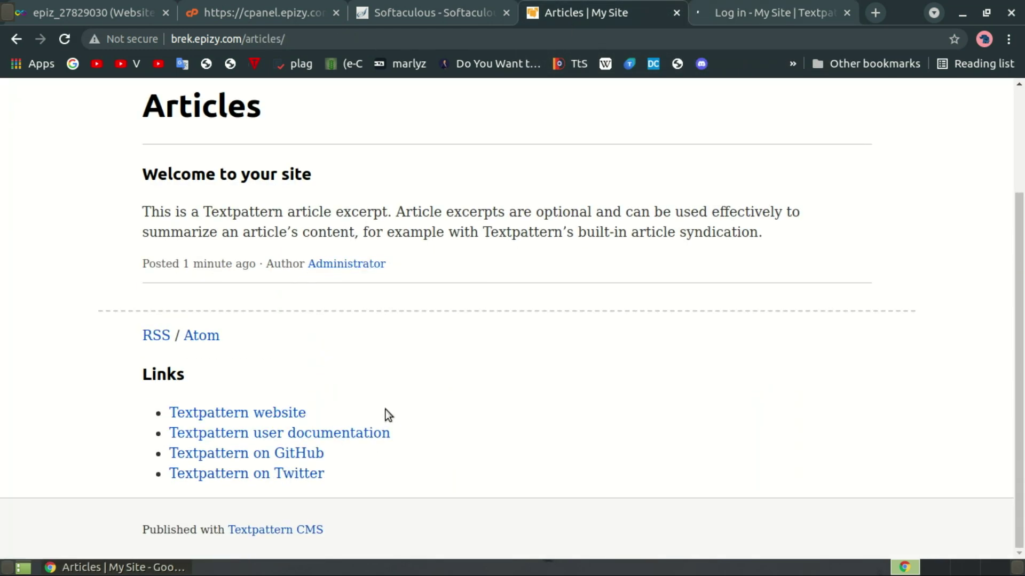
scroll(470, 214, up, 3)
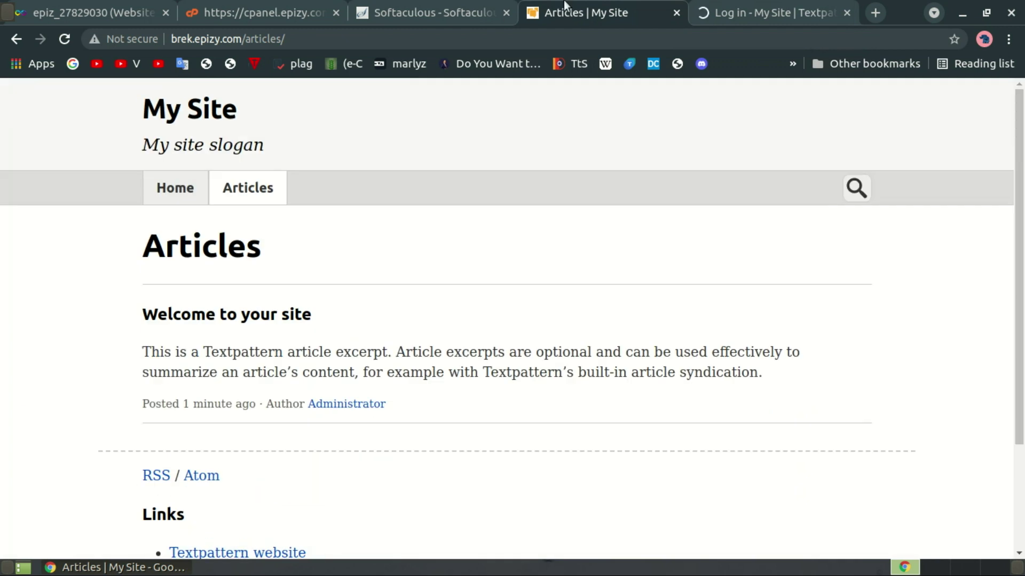
click(792, 16)
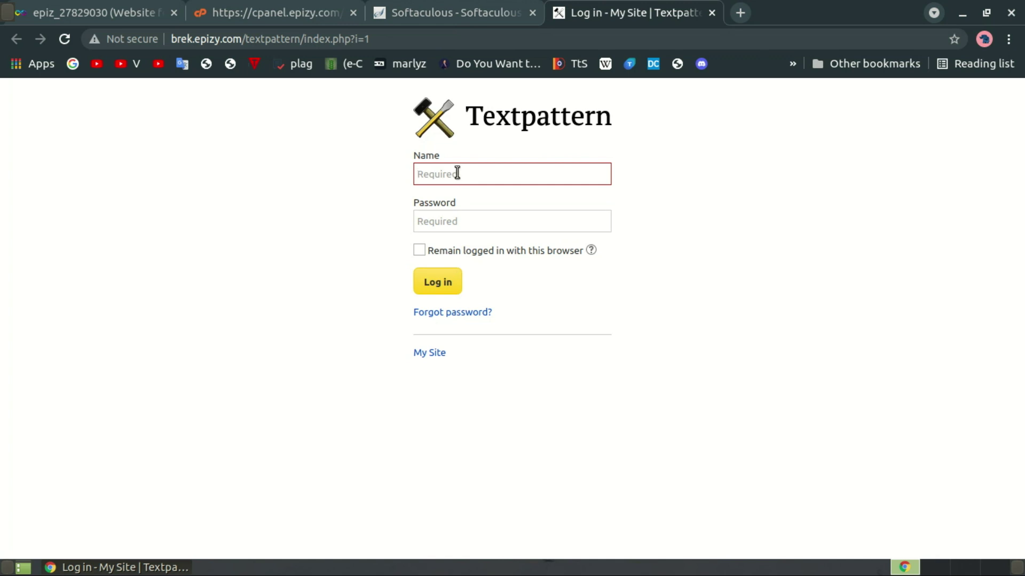
- Log in to the Textpattern admin with the account name and password, staying logged in
click(459, 219)
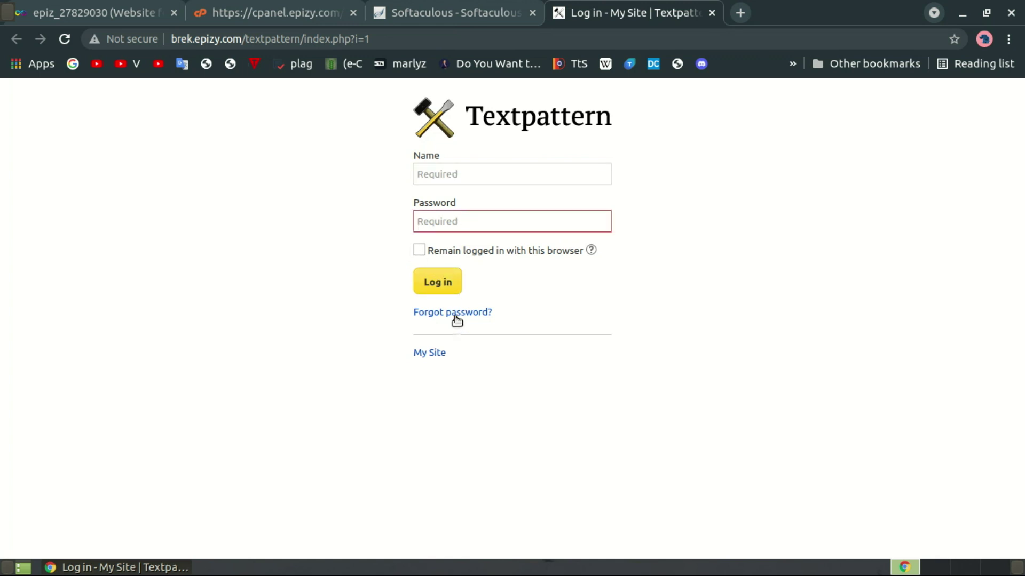
click(436, 174)
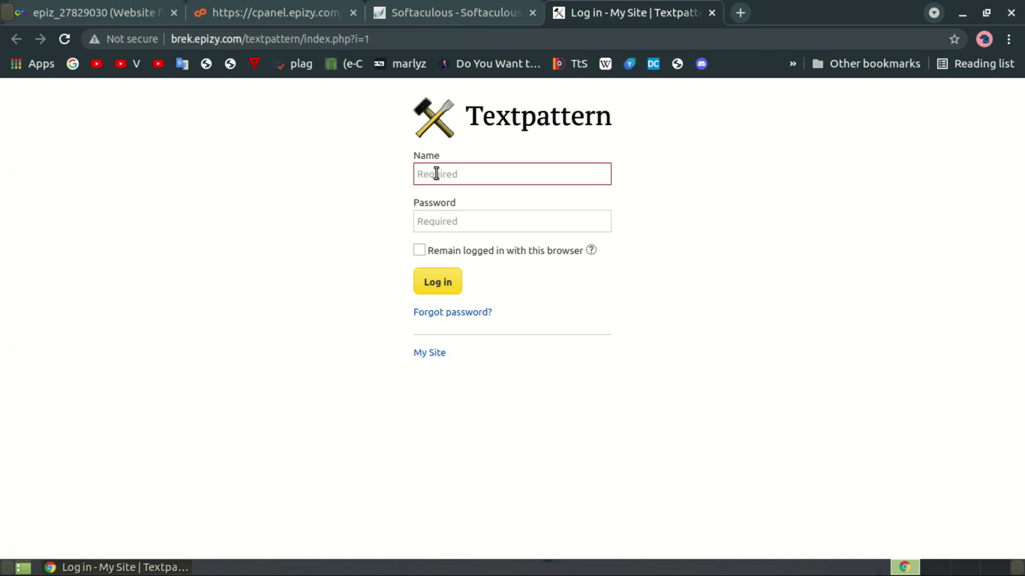
click(438, 217)
text(r)
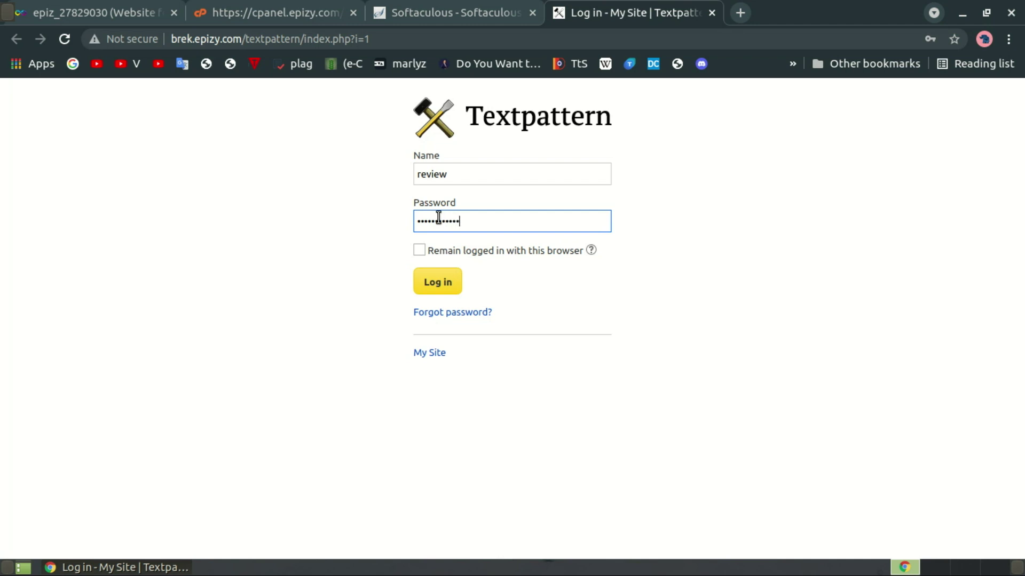
click(431, 252)
click(435, 283)
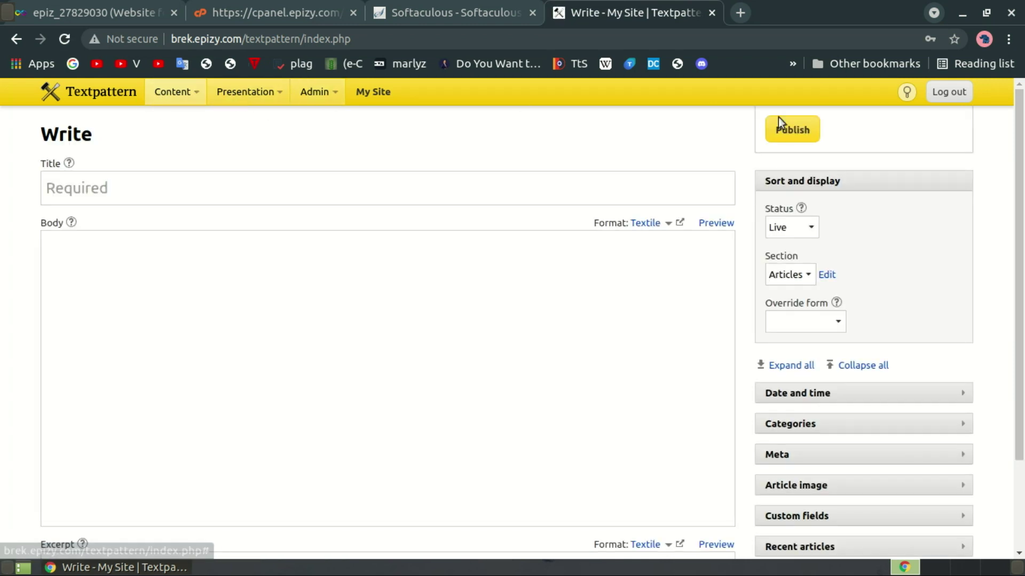
- Browse the Content, Presentation and Admin menus of the Textpattern admin
scroll(256, 320, down, 3)
scroll(438, 330, up, 3)
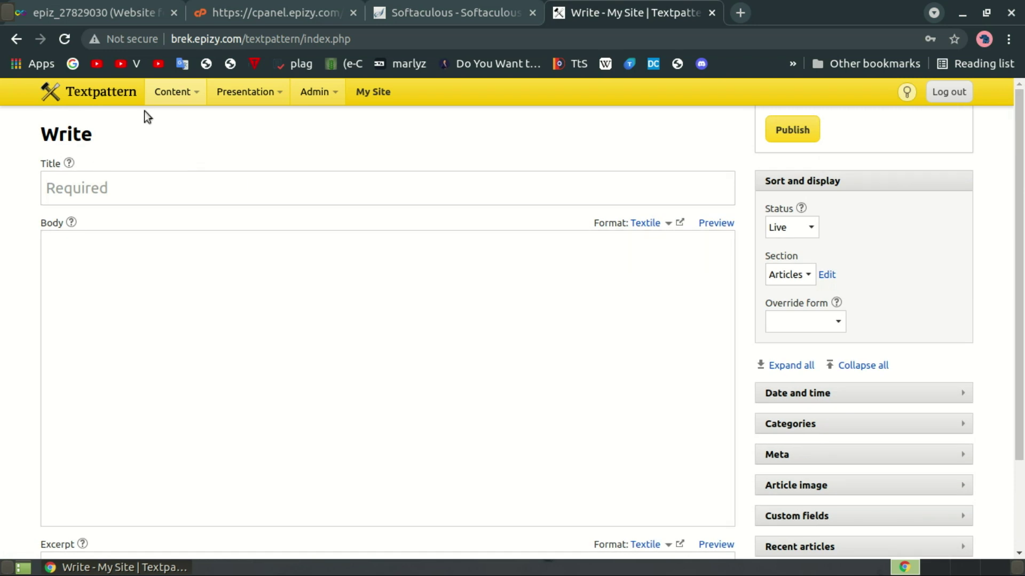
click(176, 92)
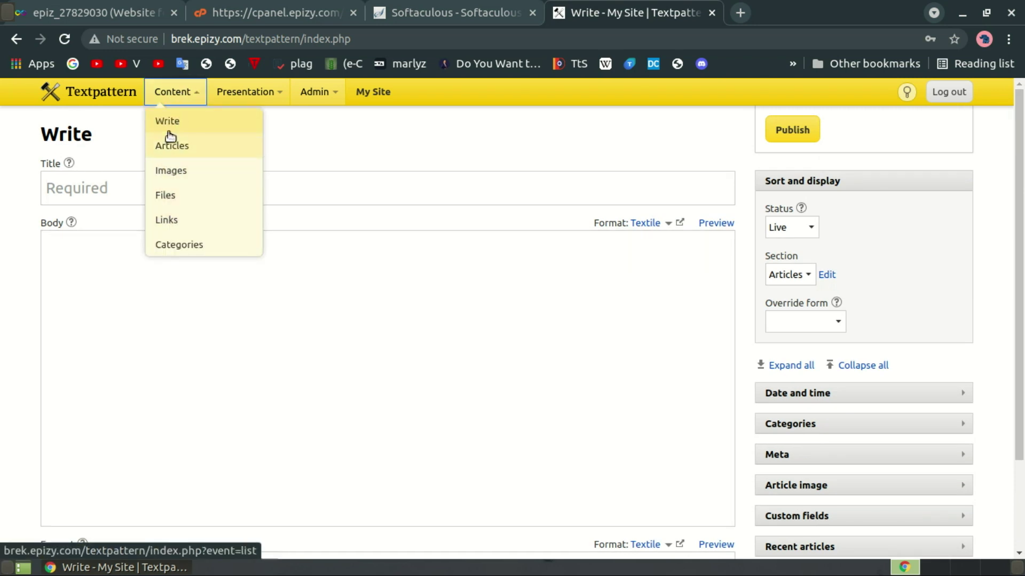
click(267, 95)
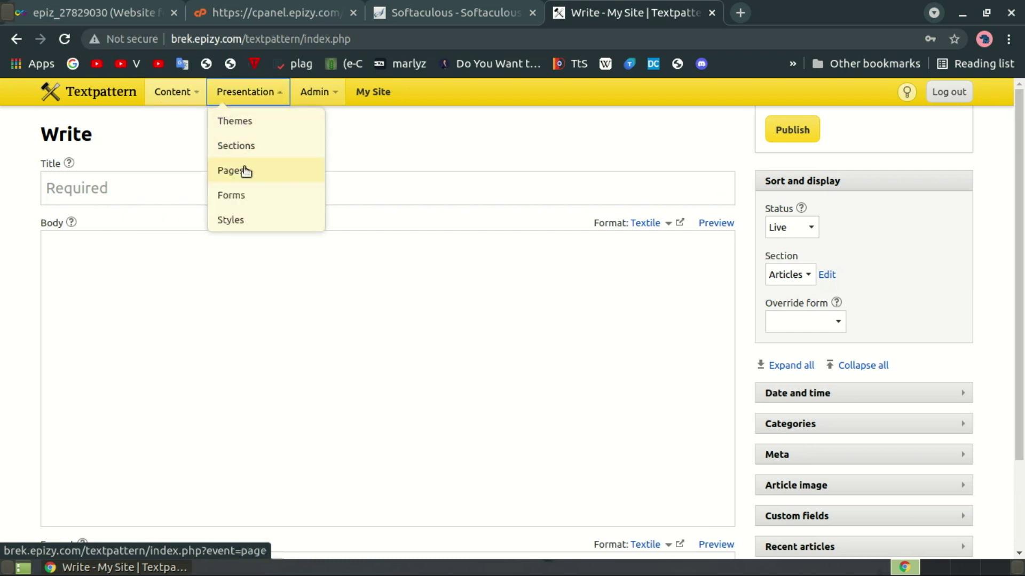
click(330, 93)
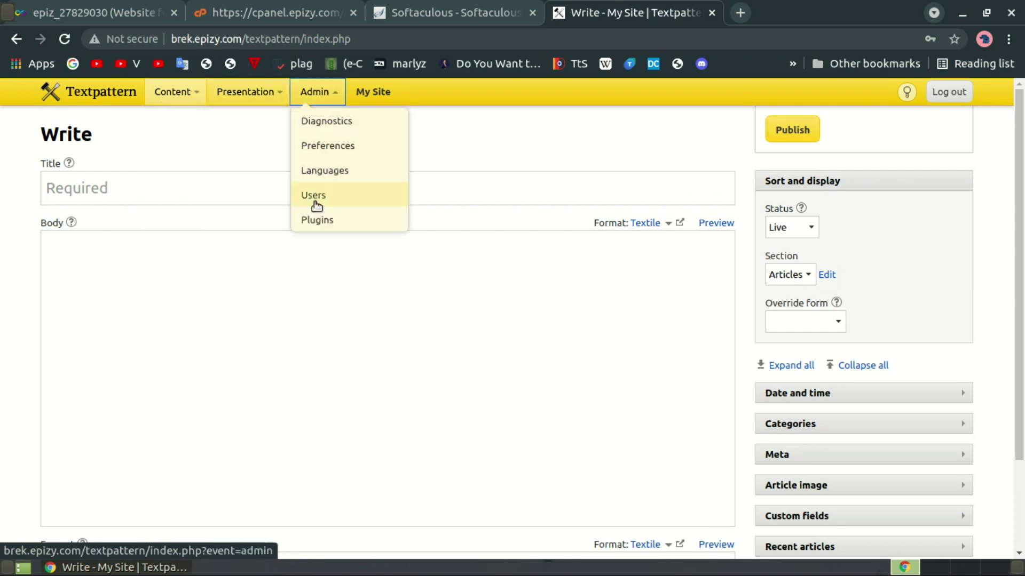
click(243, 127)
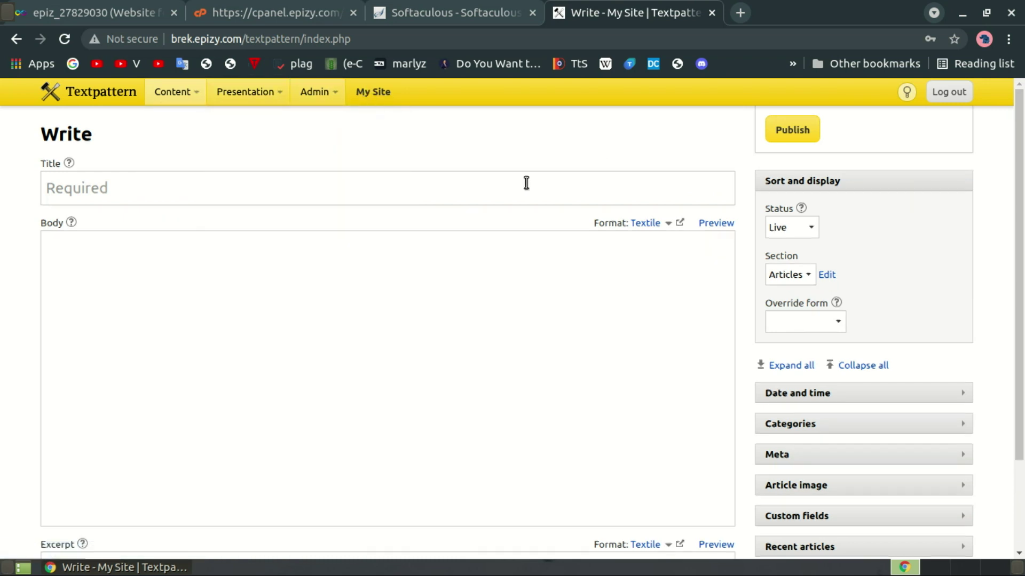
scroll(450, 258, down, 3)
scroll(333, 282, up, 3)
- Title the article 'my title', then start a new browser tab with 'info' in the address bar
click(140, 188)
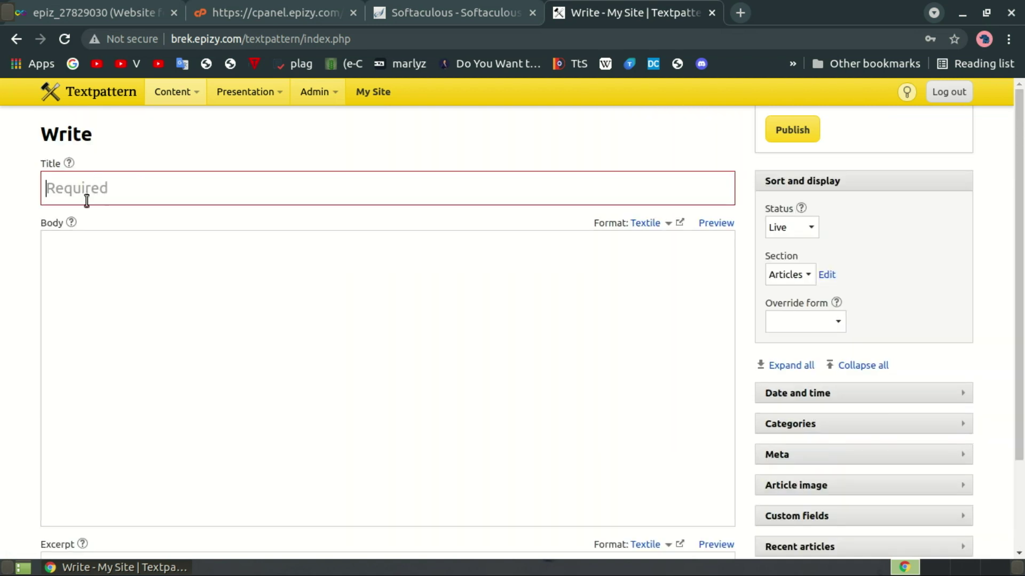
text(m)
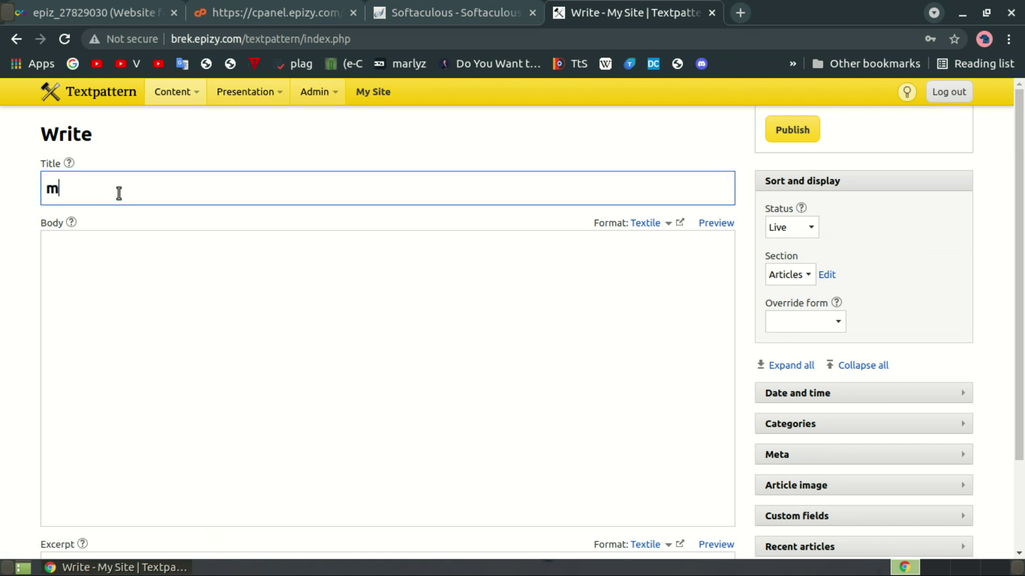
text(y title)
click(53, 321)
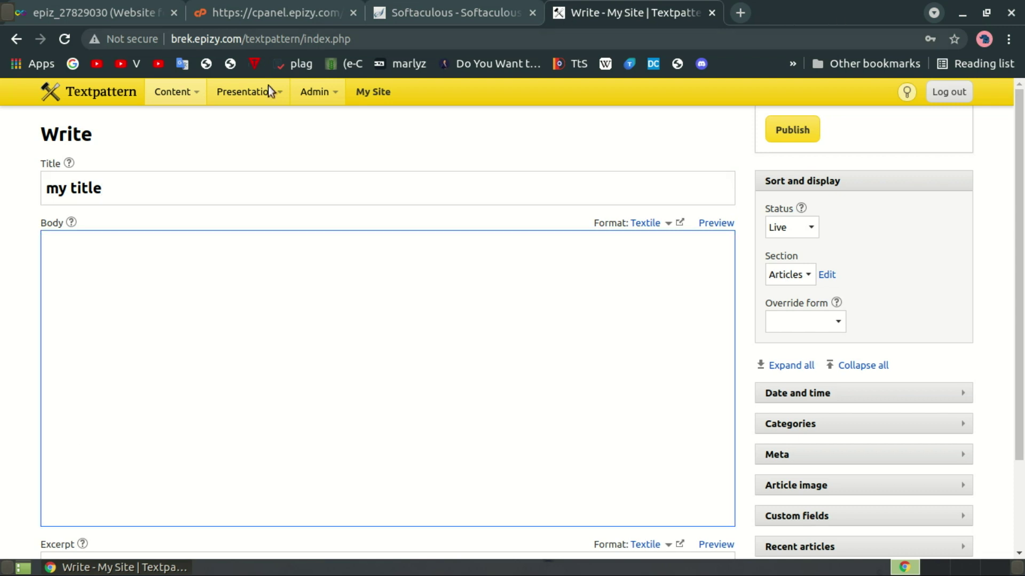
scroll(250, 339, down, 1)
scroll(249, 339, down, 2)
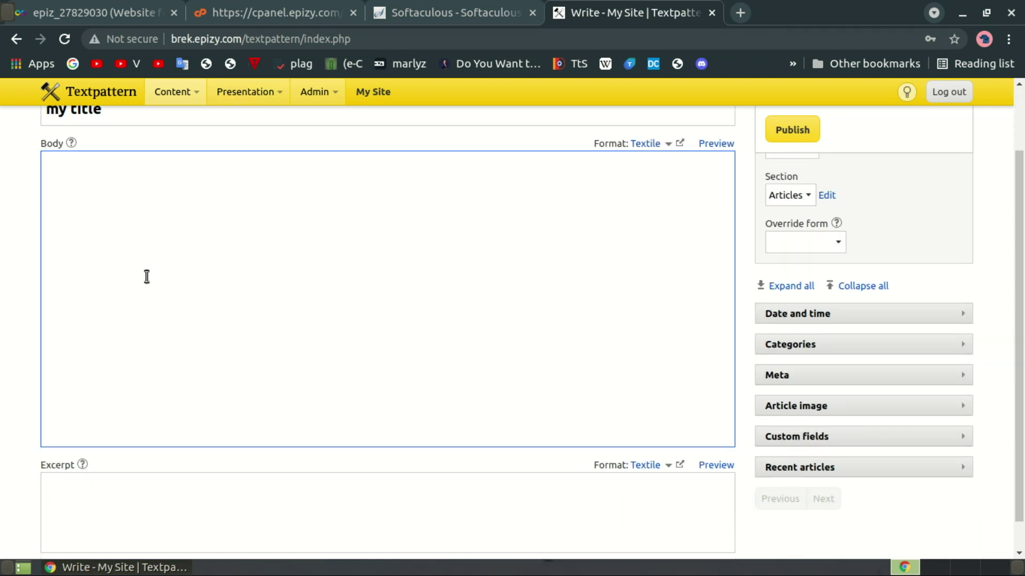
scroll(230, 395, down, 1)
click(58, 460)
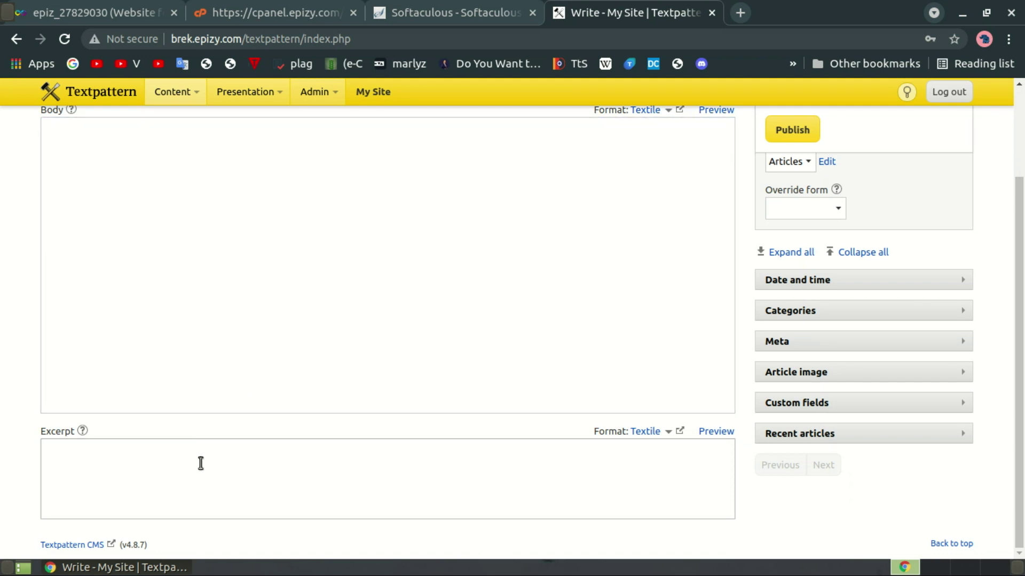
click(358, 316)
scroll(358, 315, up, 3)
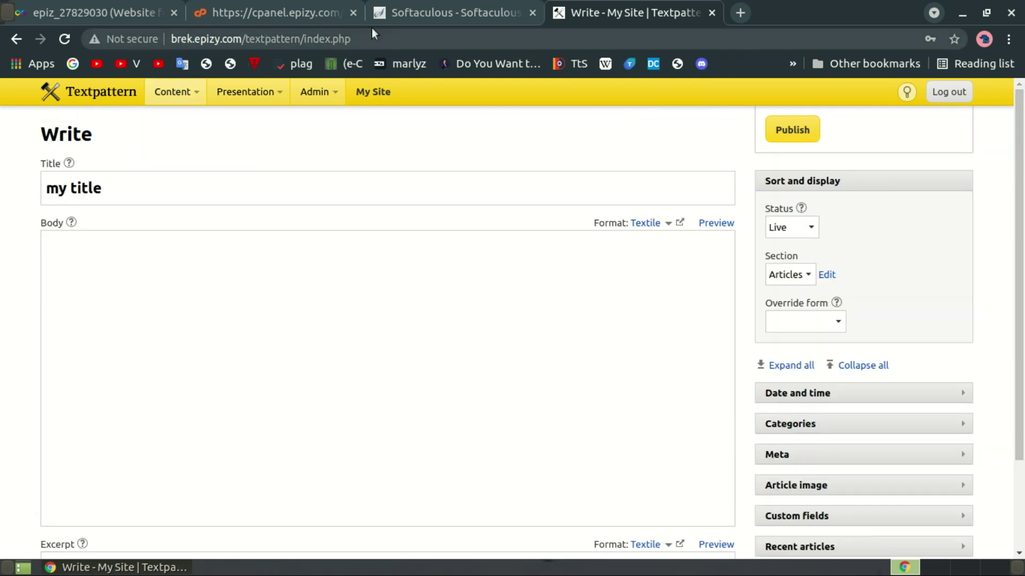
click(736, 11)
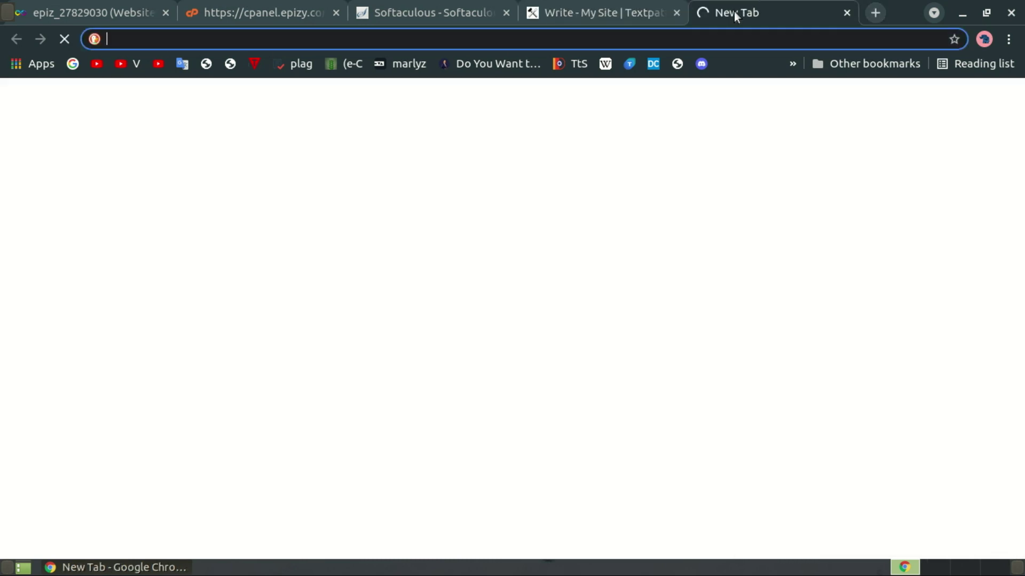
text(inf)
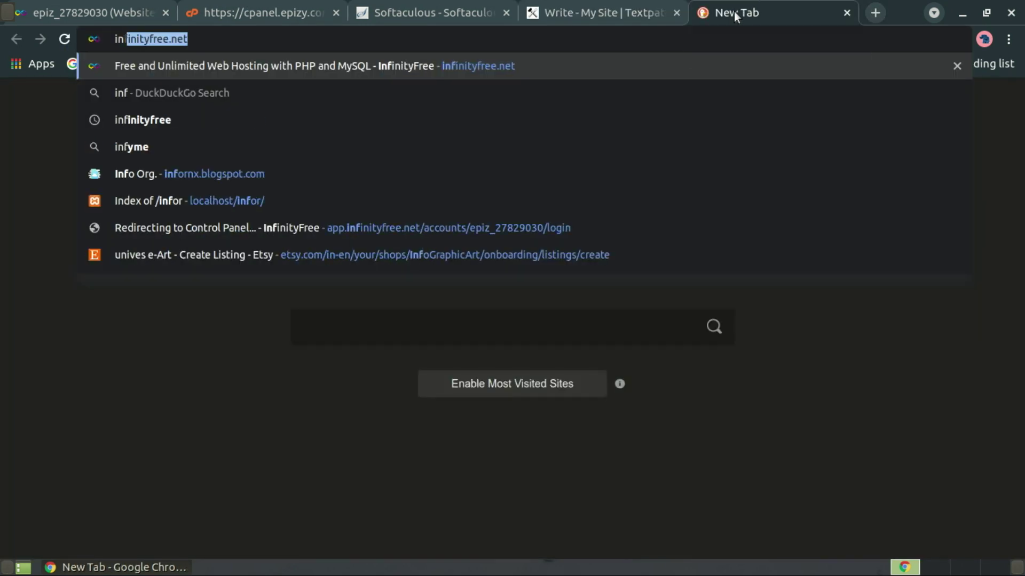
text(o)
- Load infornx.blogspot.com and skim its posts, briefly checking the Textpattern Write panel
key(Return)
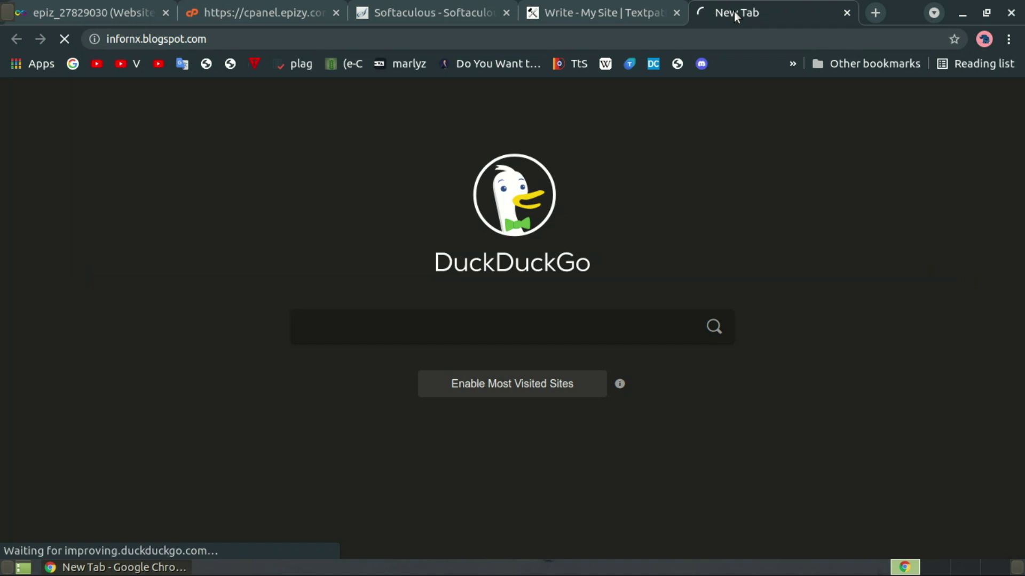
scroll(397, 276, down, 4)
scroll(384, 242, up, 4)
scroll(304, 219, down, 4)
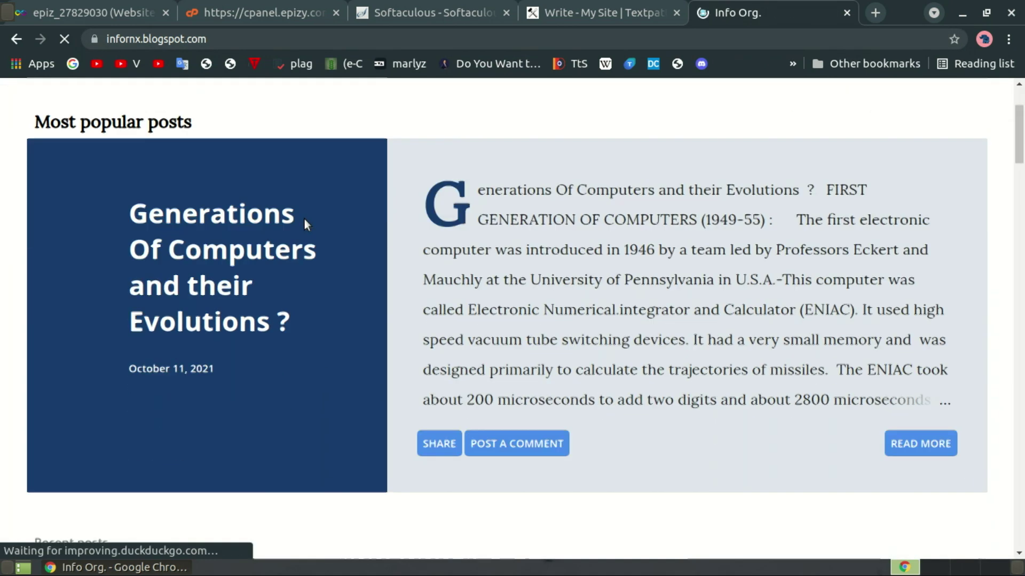
scroll(347, 240, up, 3)
drag(403, 247, 916, 460)
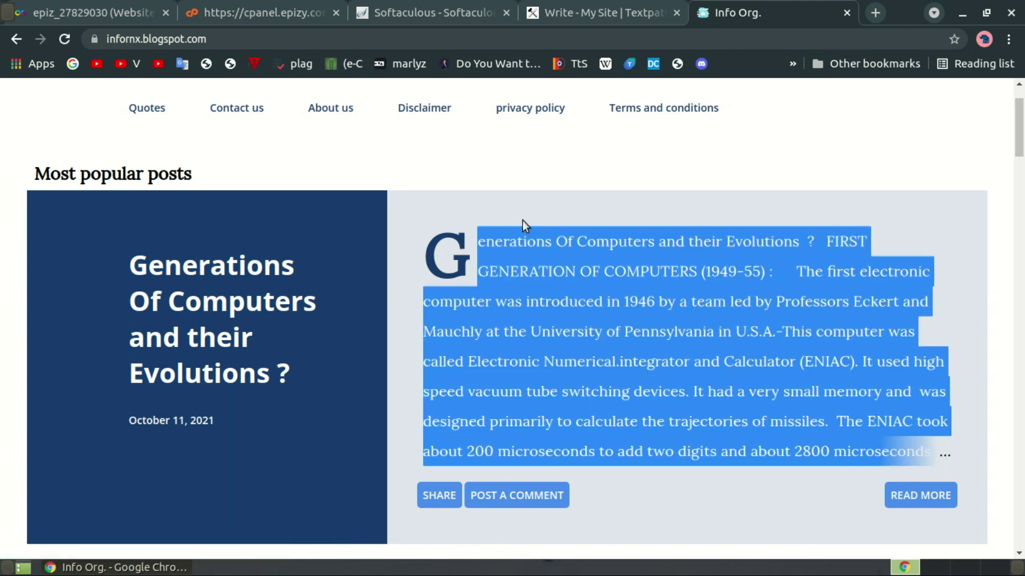
click(523, 220)
click(595, 15)
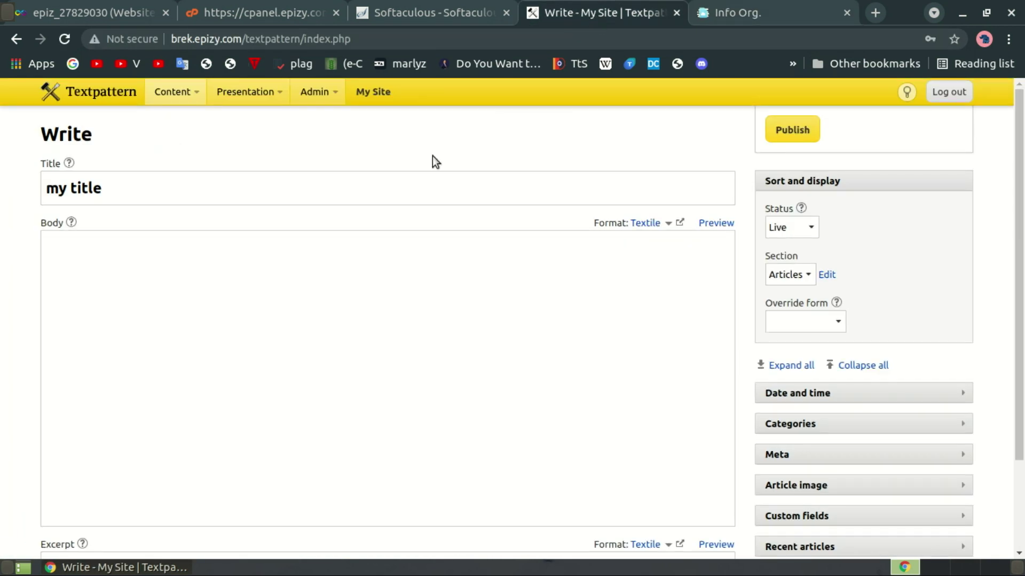
scroll(432, 156, down, 1)
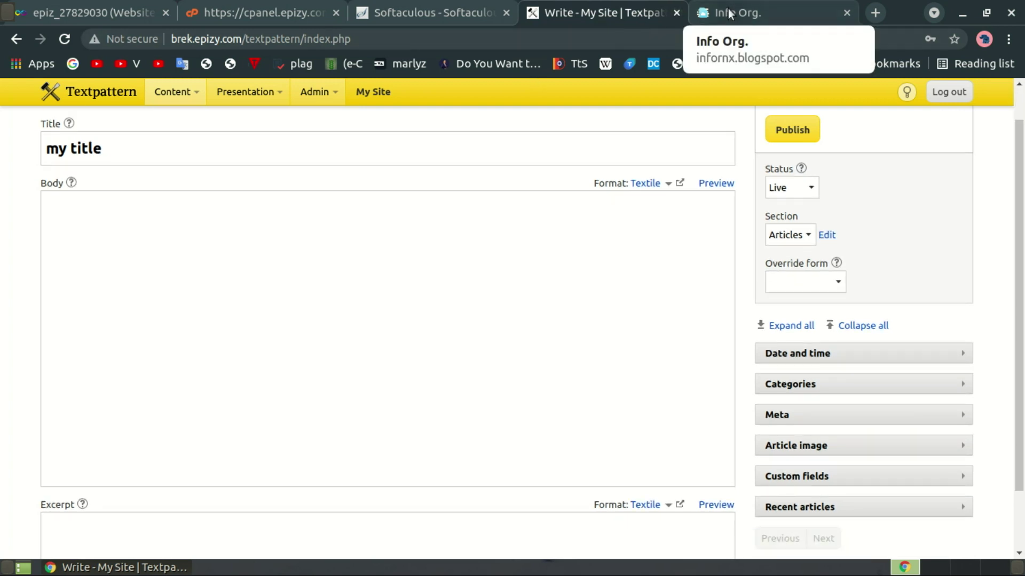
- Back on the Info Org. blog, skim the post excerpts and open the Mongodb v4.4 post
click(729, 13)
scroll(508, 248, down, 3)
scroll(505, 275, down, 4)
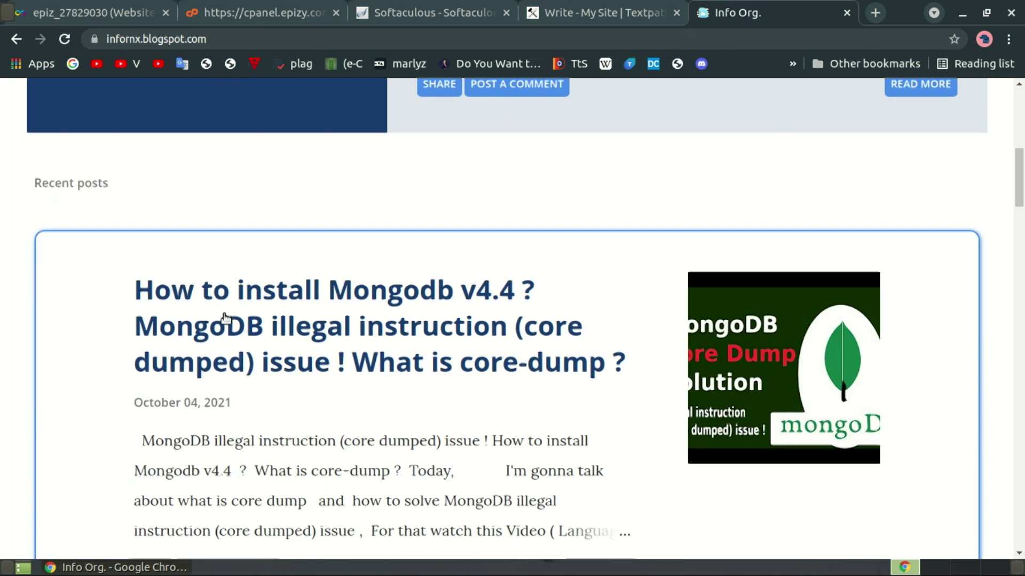
drag(144, 293, 644, 379)
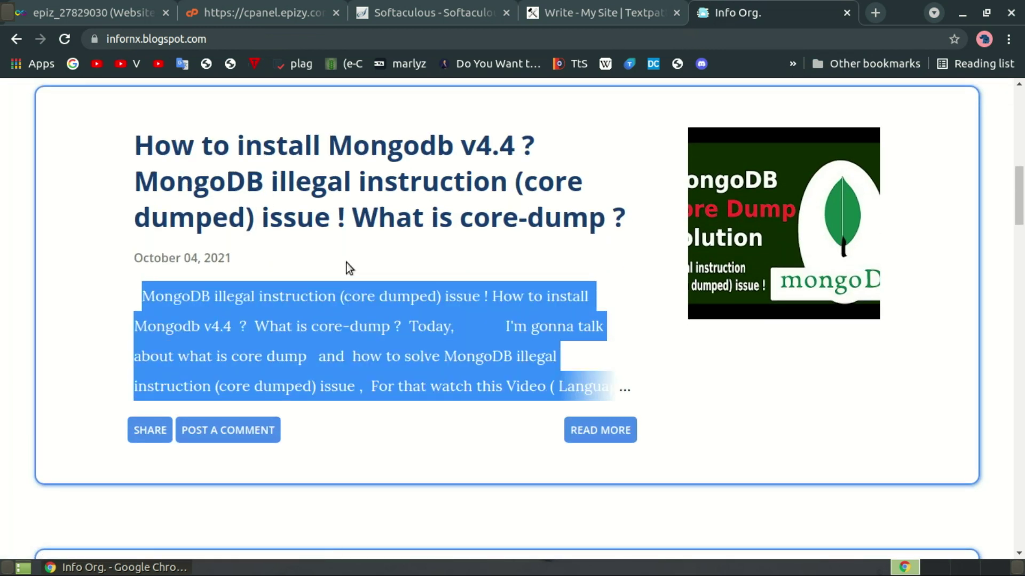
click(347, 269)
scroll(218, 321, down, 7)
drag(160, 361, 669, 426)
click(662, 433)
scroll(437, 363, up, 8)
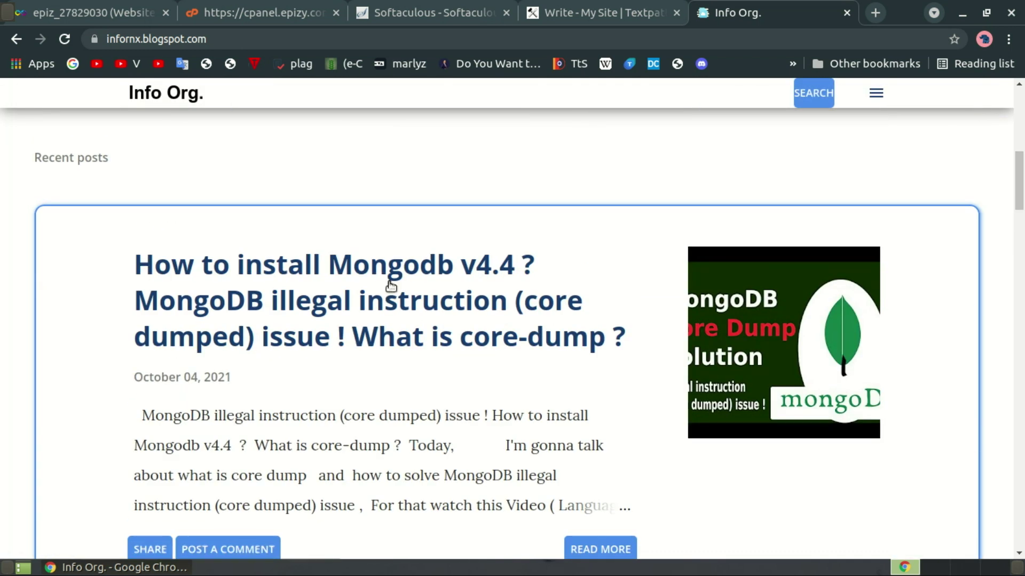
click(336, 300)
- Copy the MongoDB post text through its Linux installation heading, close it, and paste into Body
scroll(587, 245, down, 4)
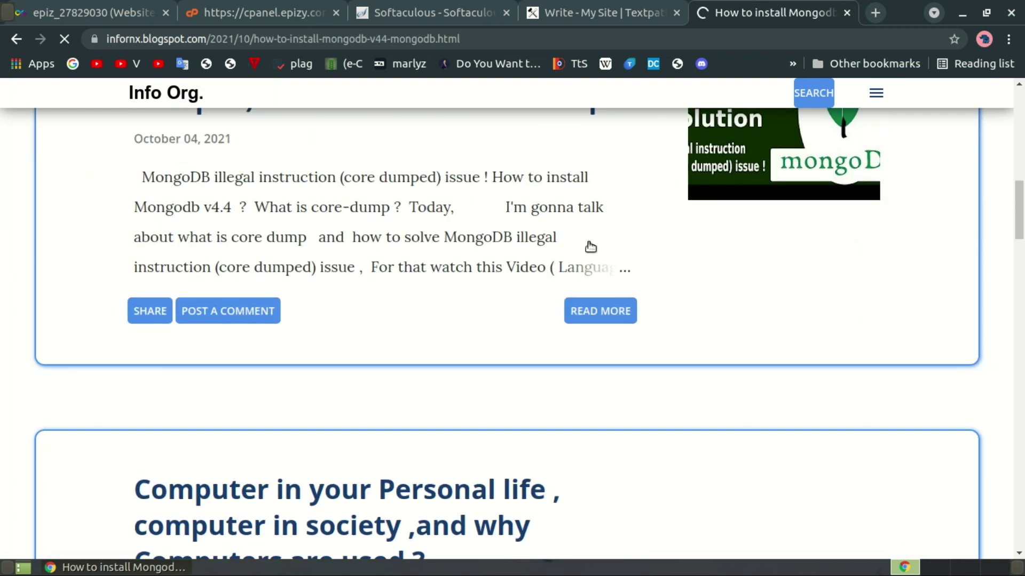
scroll(424, 292, down, 5)
scroll(238, 313, down, 5)
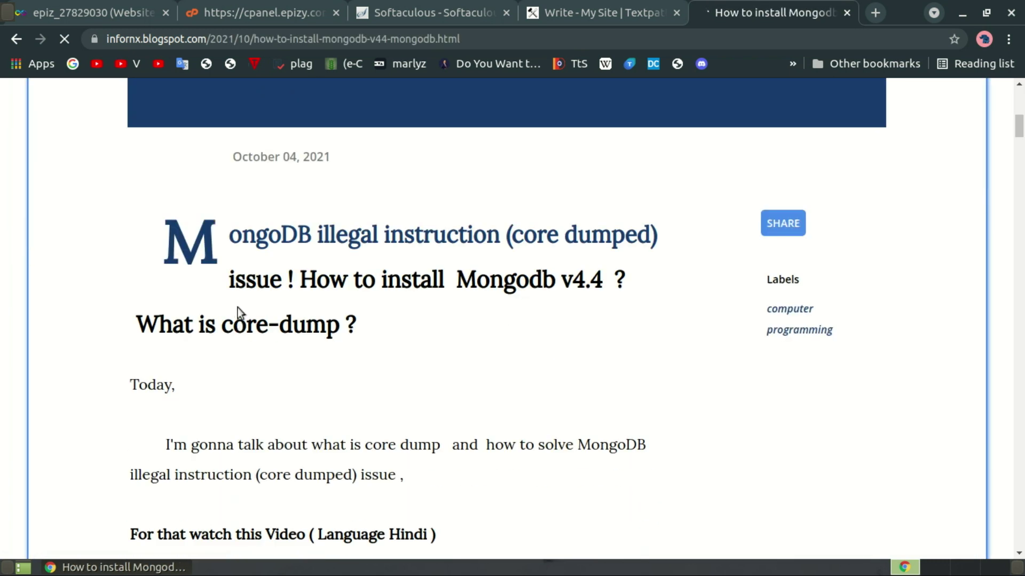
drag(155, 238, 457, 539)
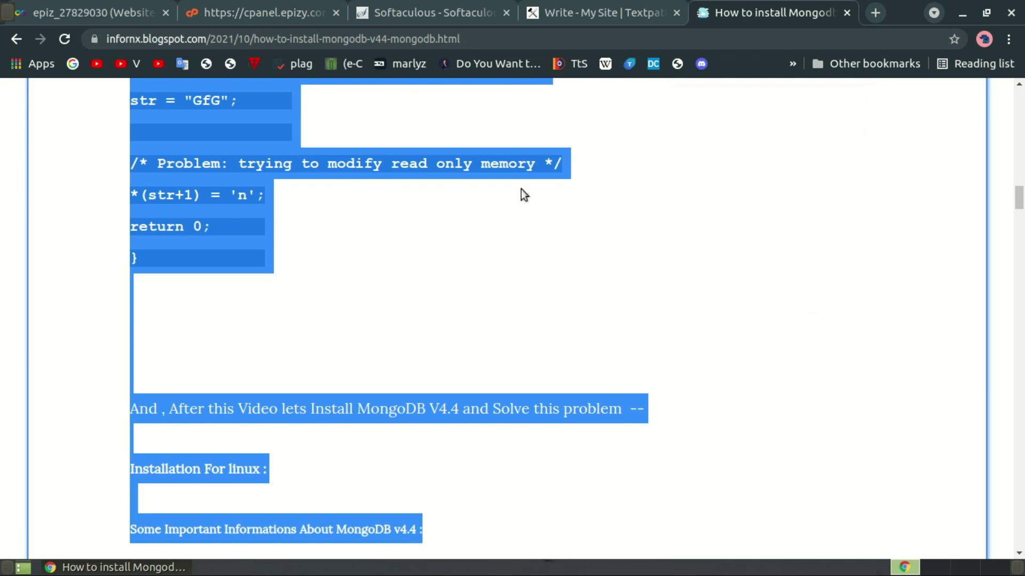
middle_click(735, 17)
scroll(289, 192, up, 1)
click(144, 290)
right_click(144, 291)
- Paste the MongoDB text into Body, then copy its closing lines into the Excerpt
click(216, 380)
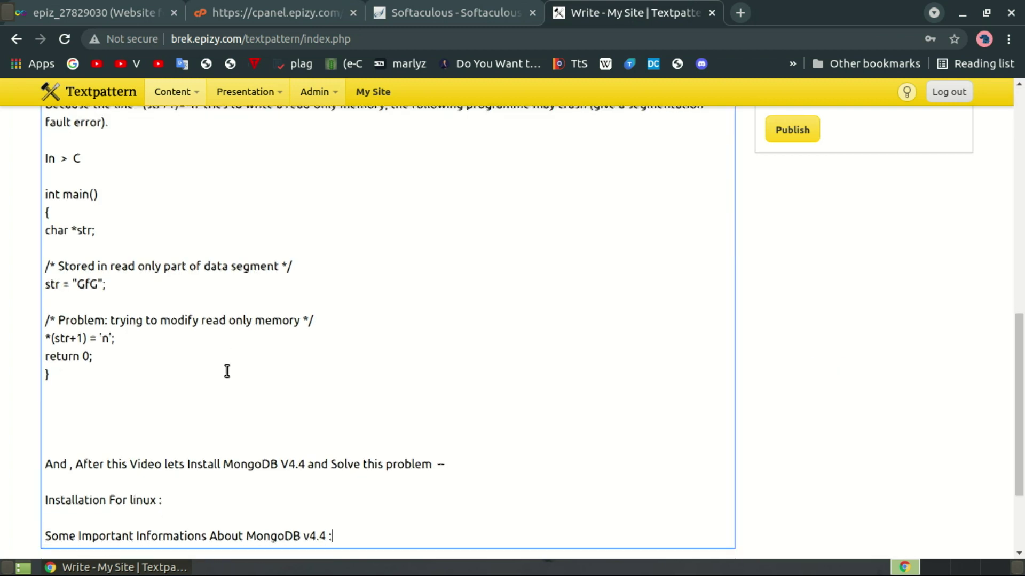
key(ctrl+shift+End)
key(ctrl+c)
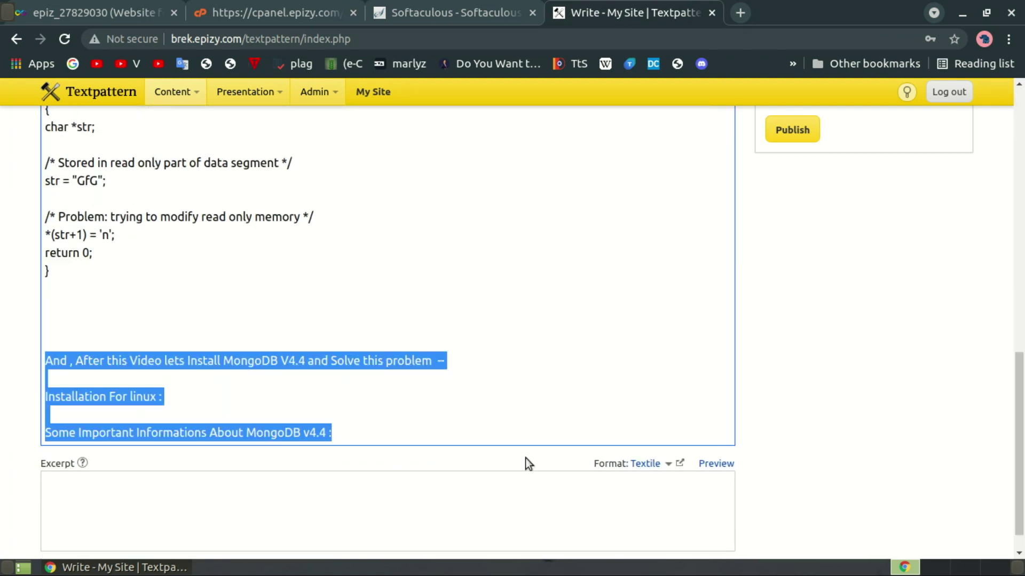
right_click(301, 504)
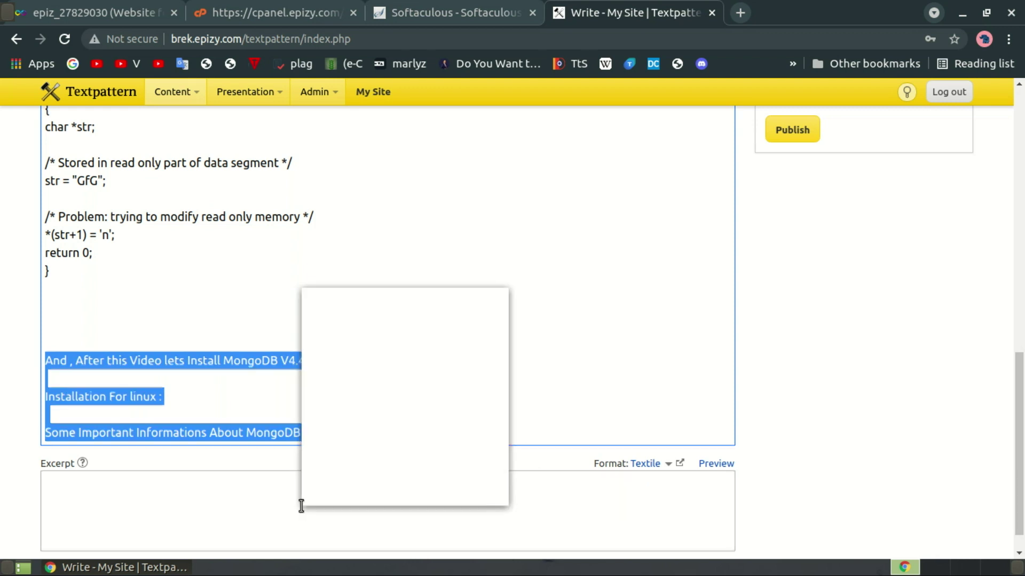
click(355, 382)
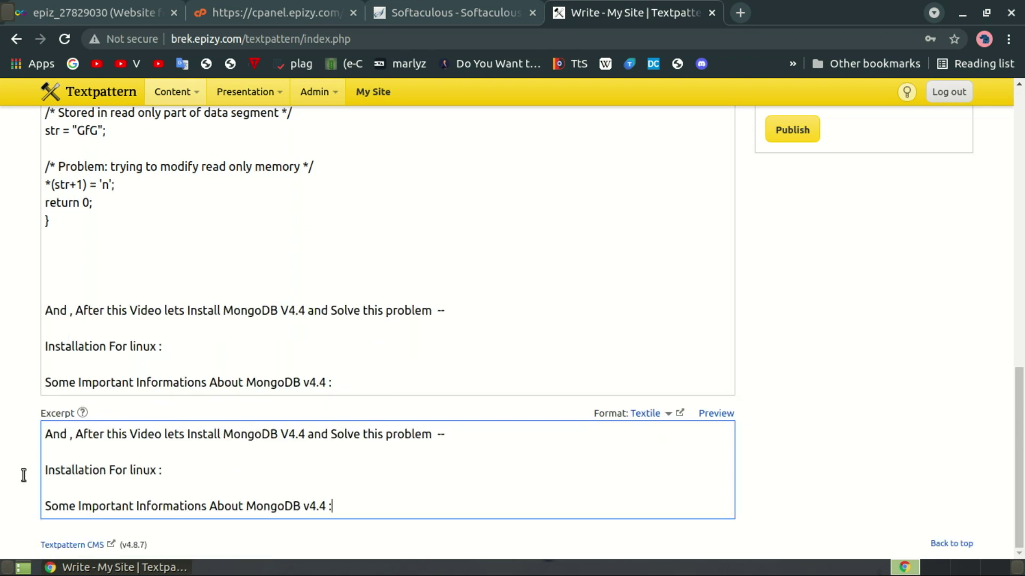
scroll(411, 373, up, 15)
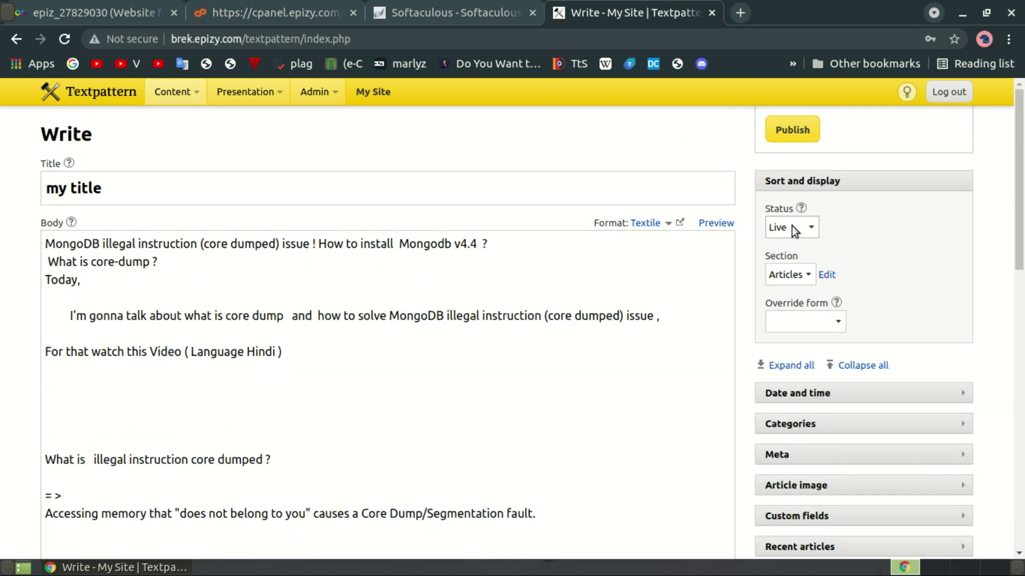
click(791, 227)
click(807, 233)
click(794, 229)
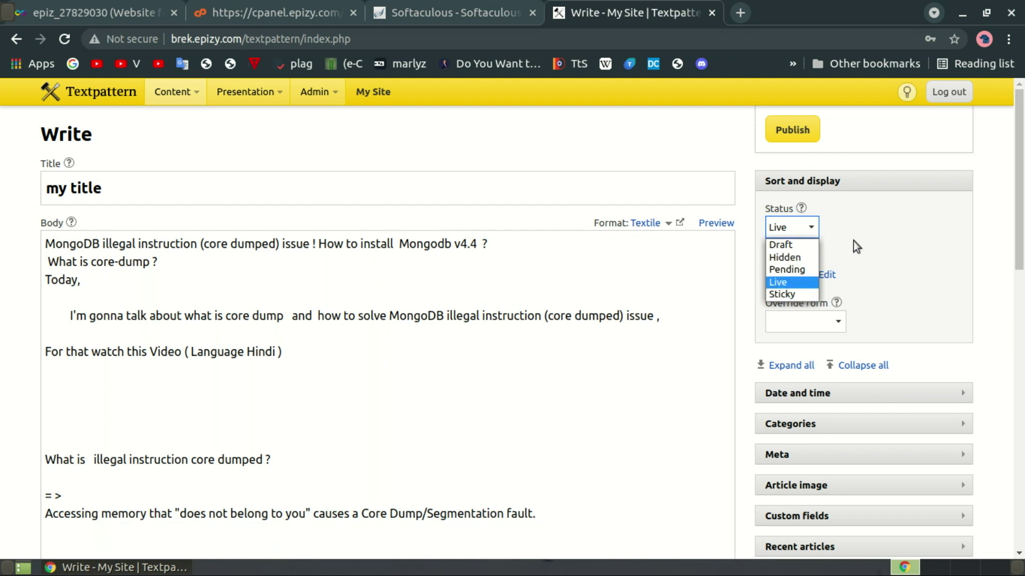
click(783, 228)
scroll(787, 234, down, 1)
click(788, 235)
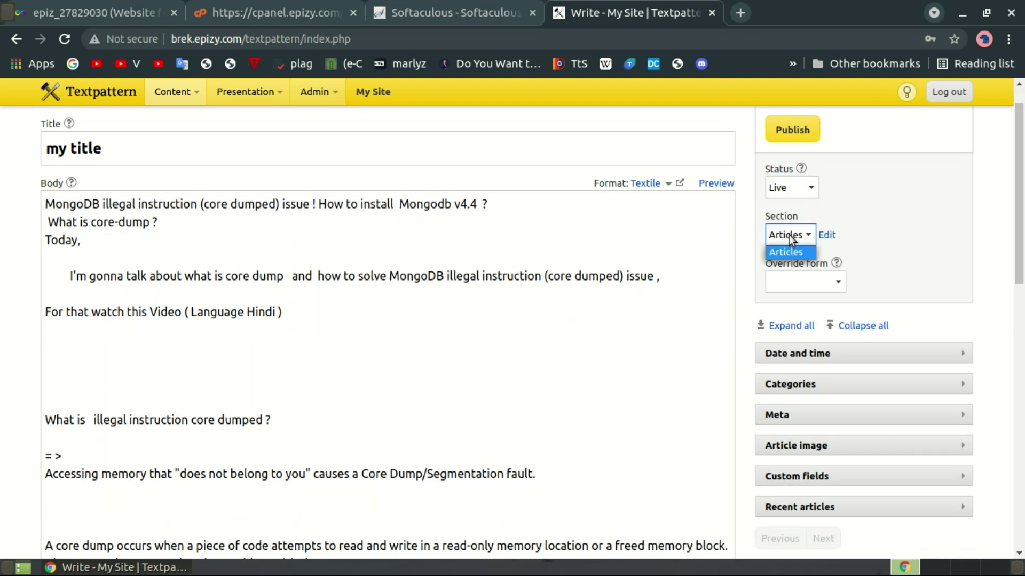
click(809, 229)
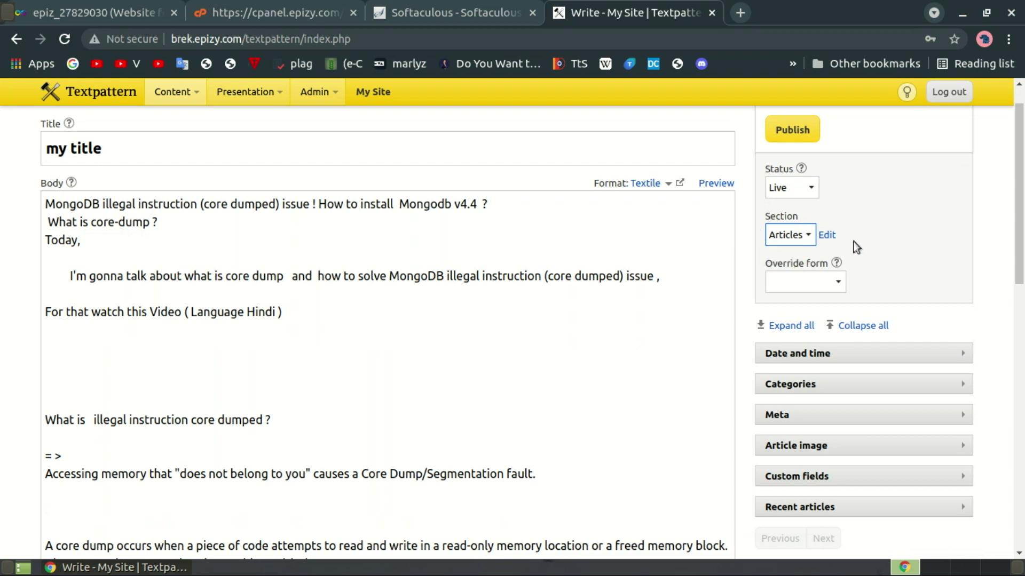
scroll(806, 265, down, 1)
click(795, 240)
click(841, 313)
scroll(838, 309, down, 2)
click(795, 235)
click(795, 235)
click(808, 293)
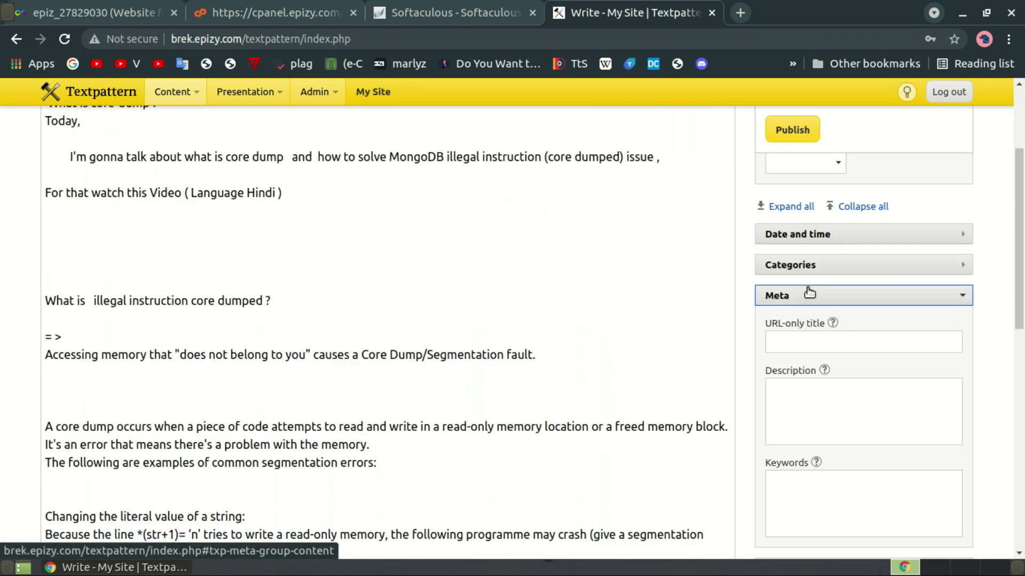
scroll(846, 462, down, 5)
scroll(809, 382, up, 5)
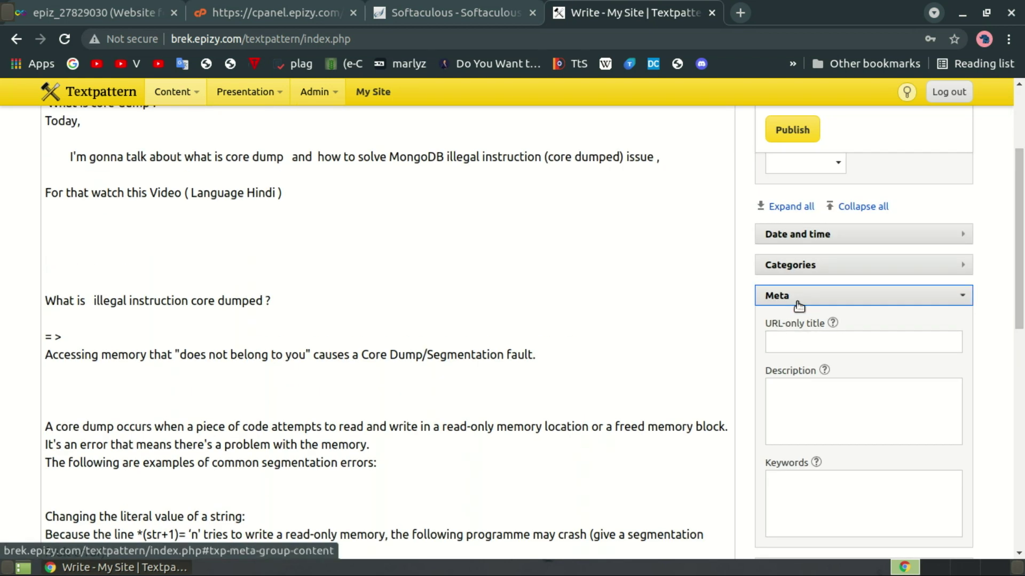
click(798, 303)
click(799, 270)
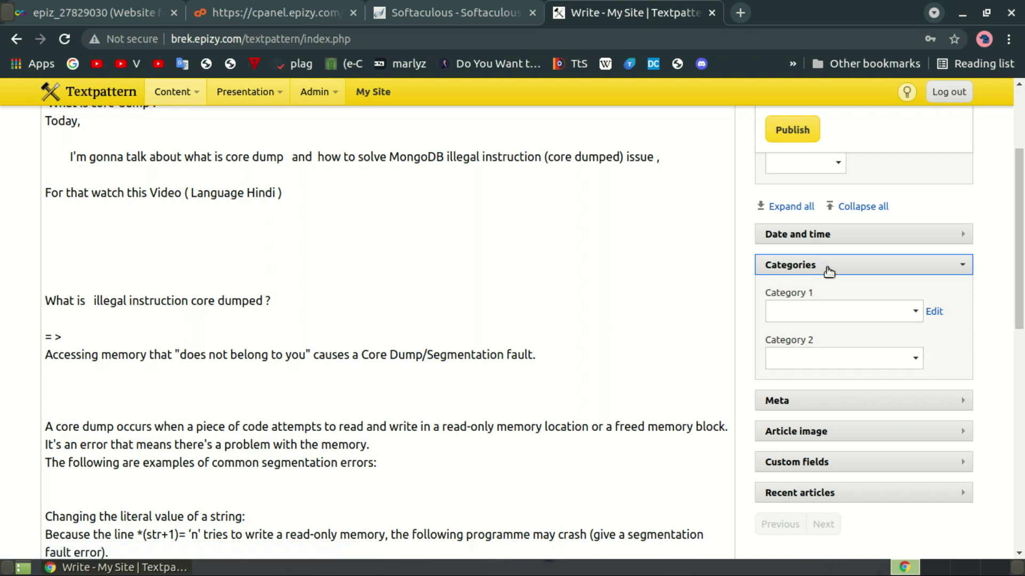
click(822, 314)
click(822, 324)
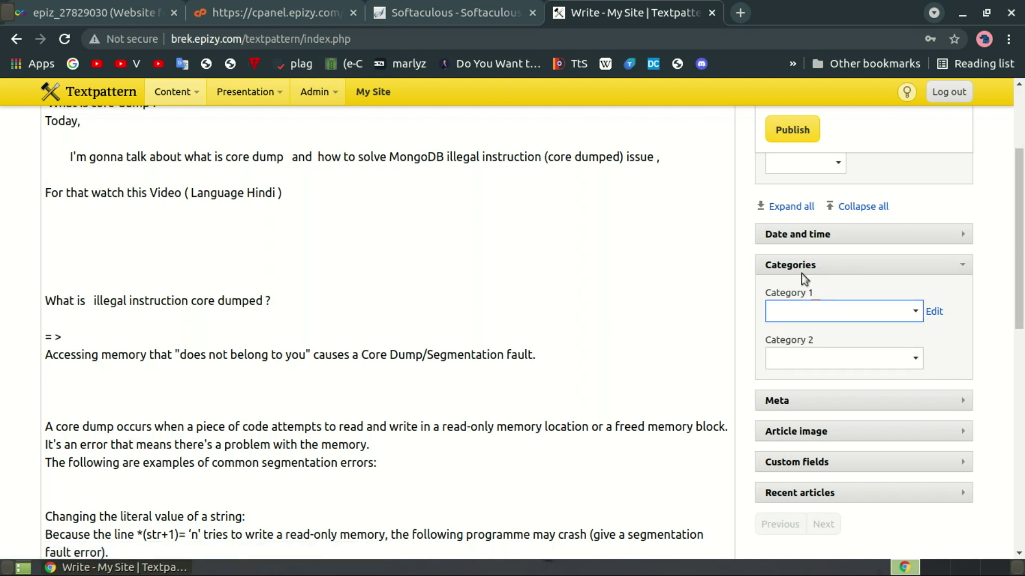
click(802, 267)
click(815, 324)
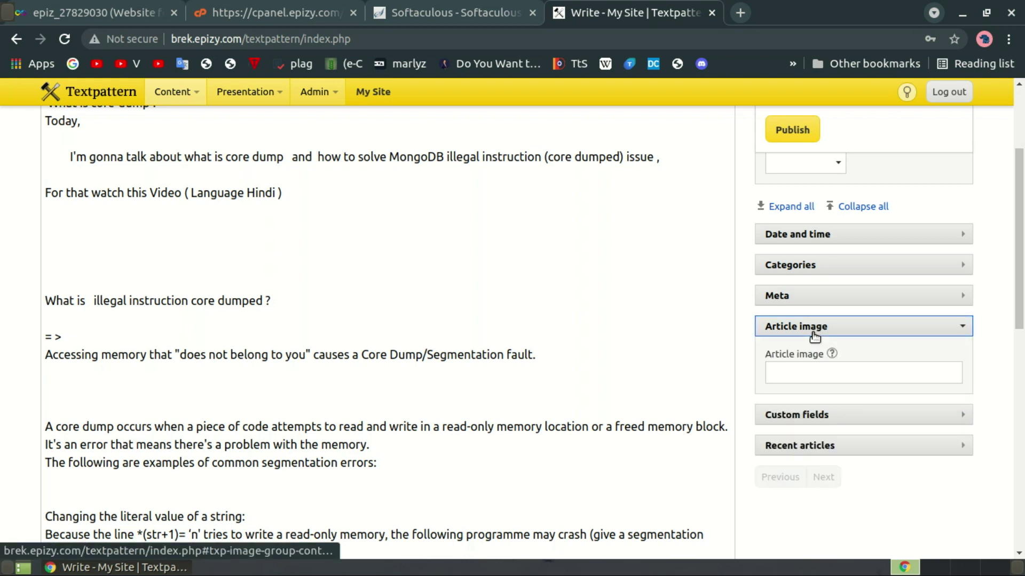
click(798, 326)
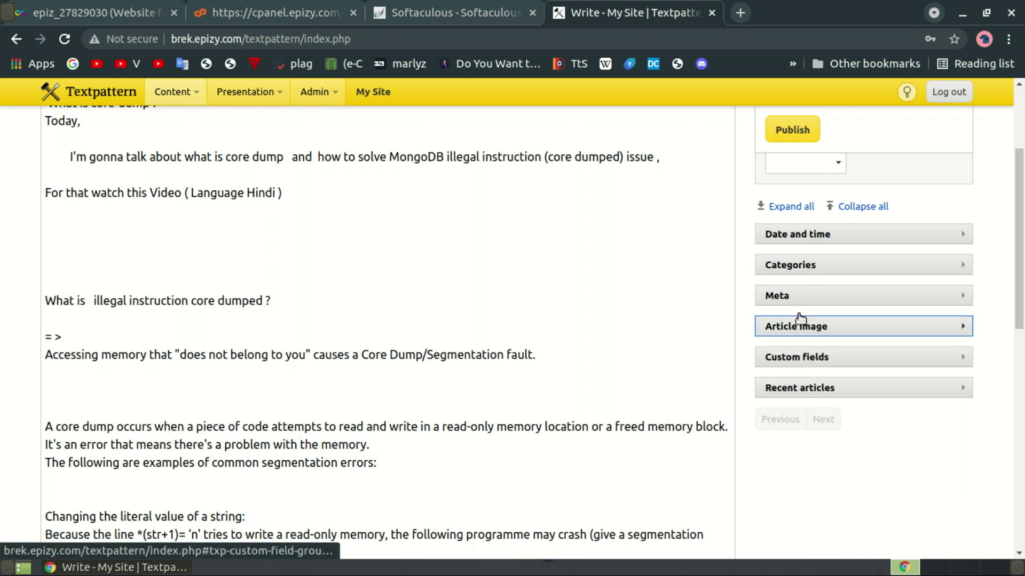
click(802, 330)
click(802, 331)
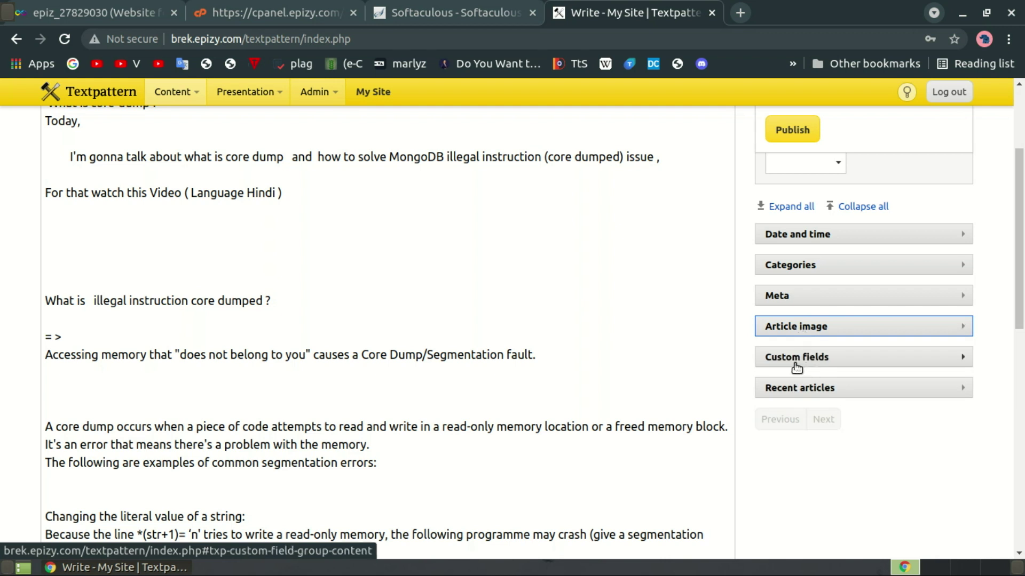
scroll(544, 140, up, 3)
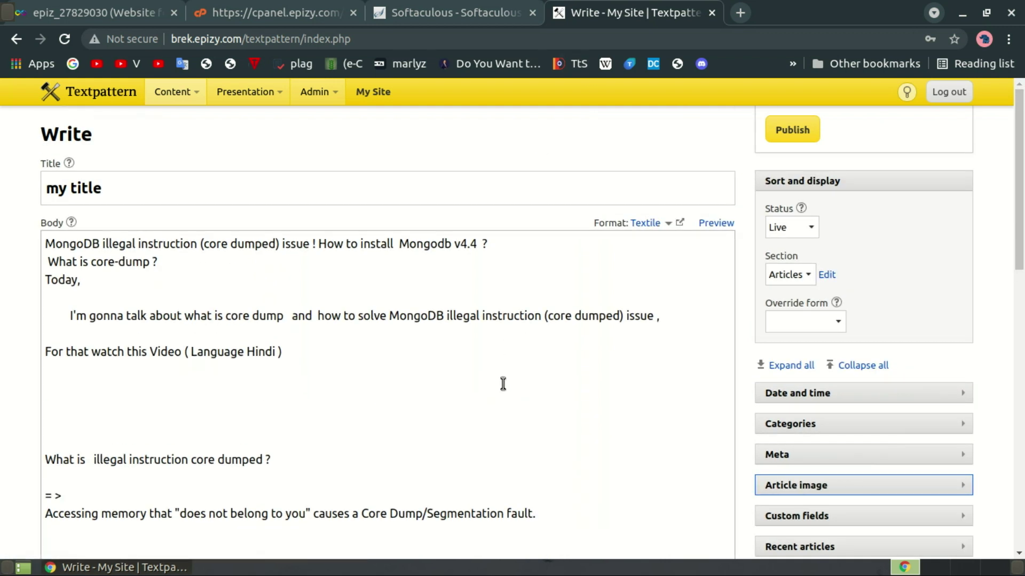
scroll(504, 384, down, 3)
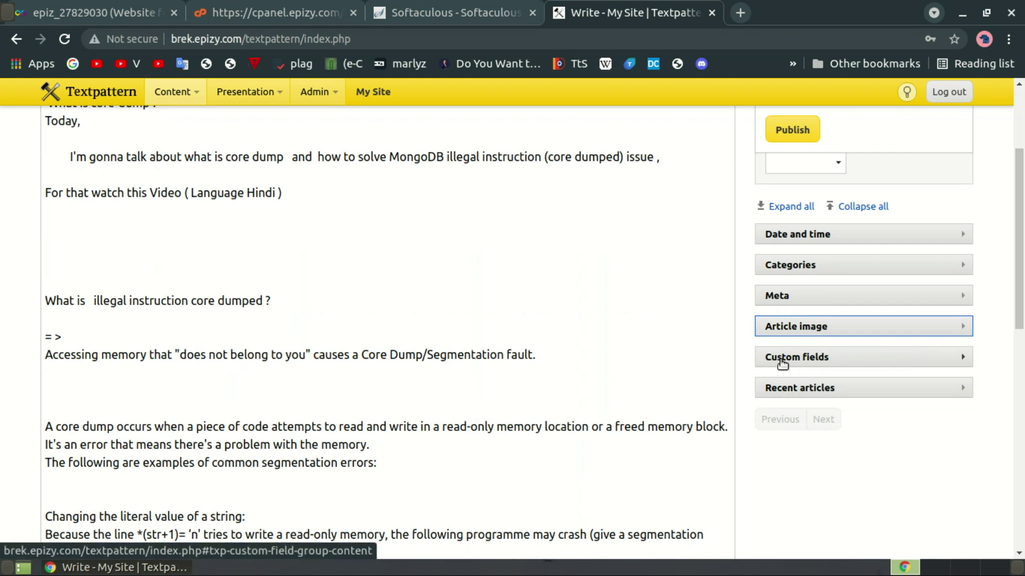
click(783, 364)
click(798, 364)
click(794, 388)
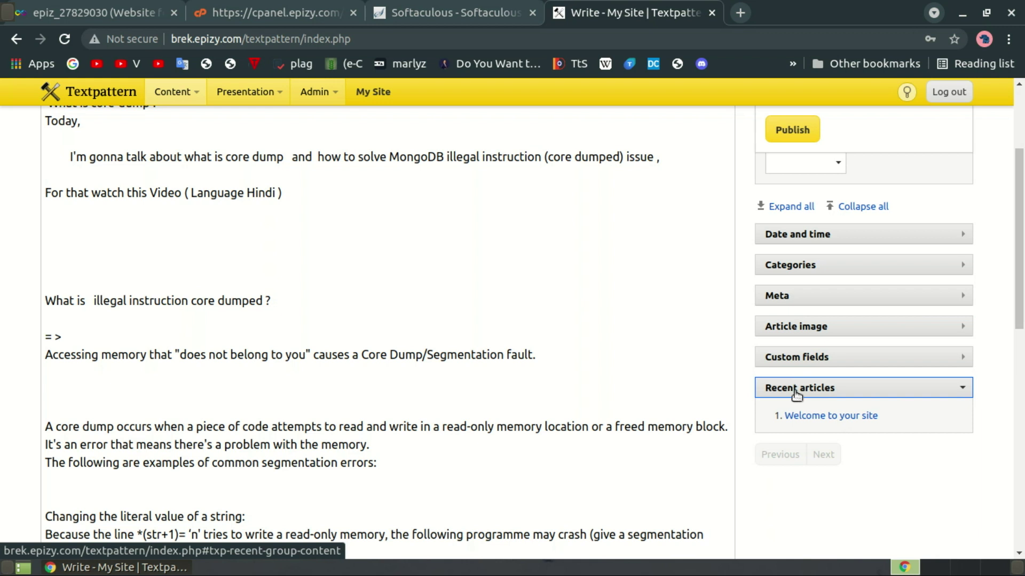
click(807, 388)
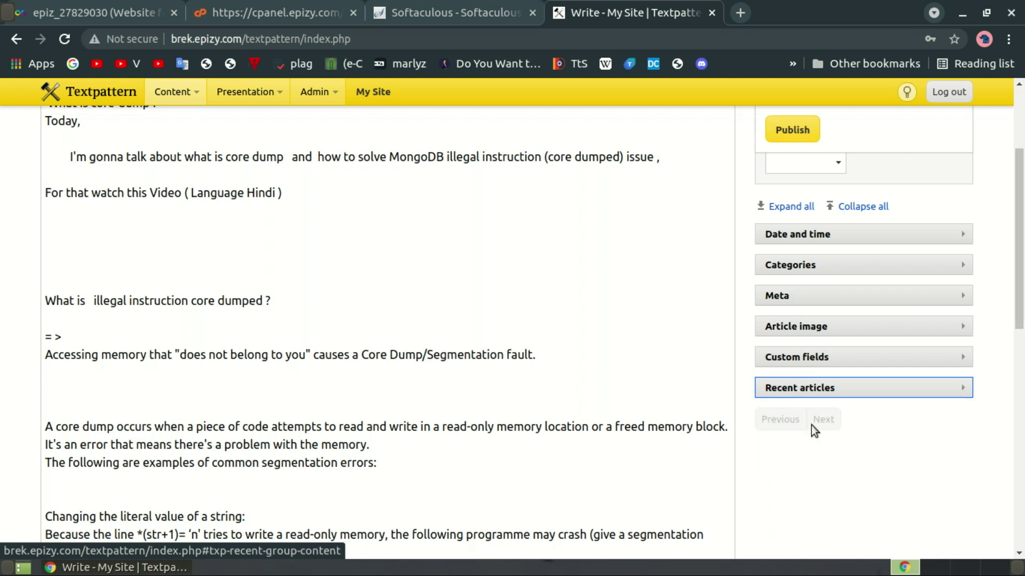
scroll(811, 406, up, 3)
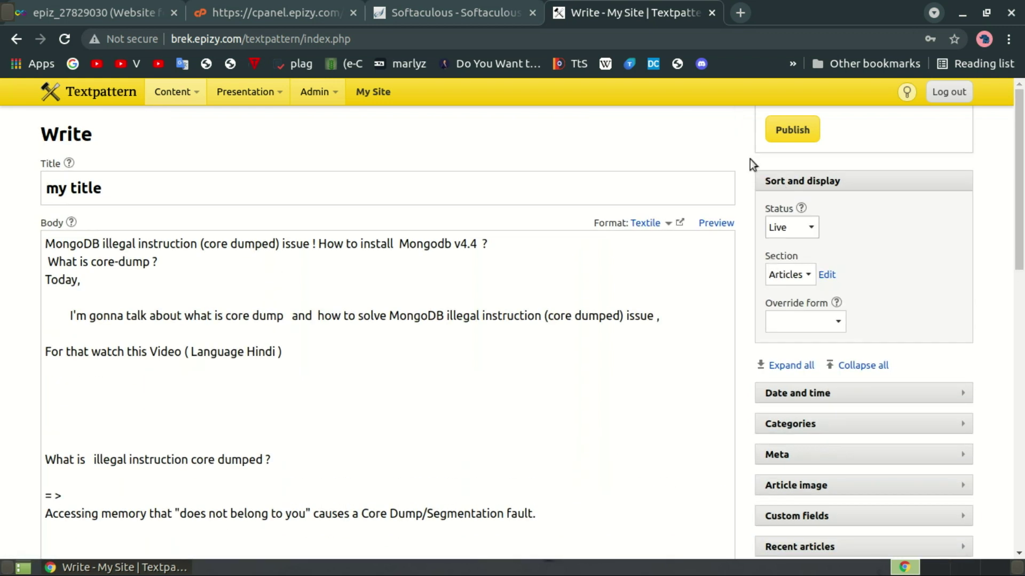
- Publish 'my title', dismiss the Article posted notice, and open My Site at brek.epizy.com
click(777, 130)
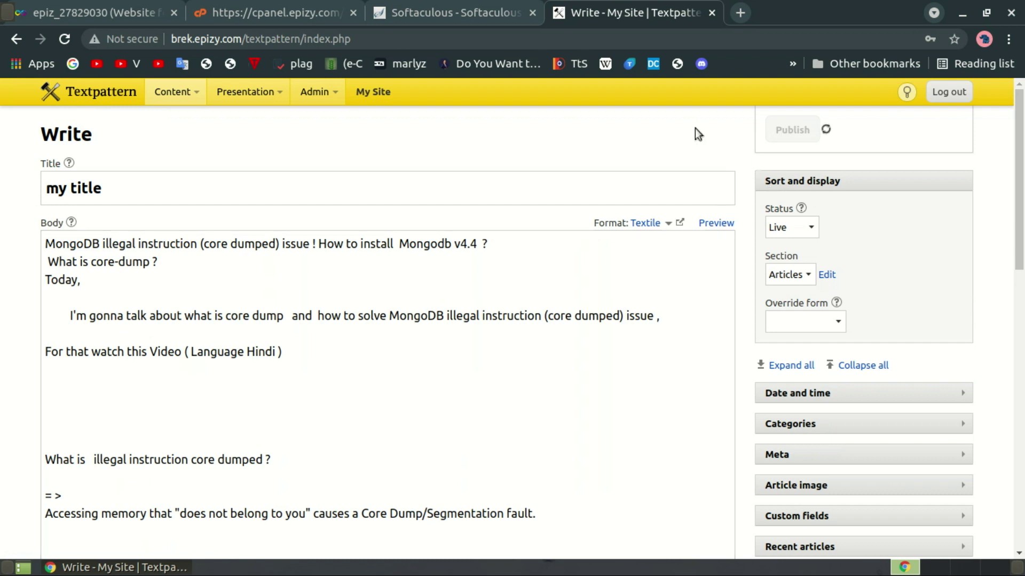
scroll(599, 555, down, 2)
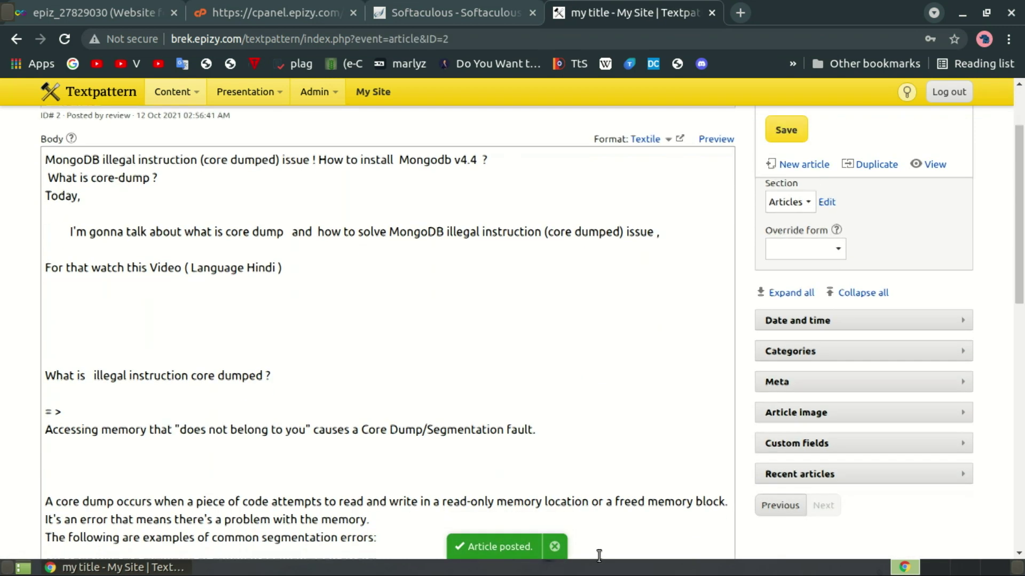
scroll(598, 555, down, 4)
click(554, 546)
scroll(384, 412, down, 6)
scroll(384, 411, down, 2)
scroll(393, 318, up, 10)
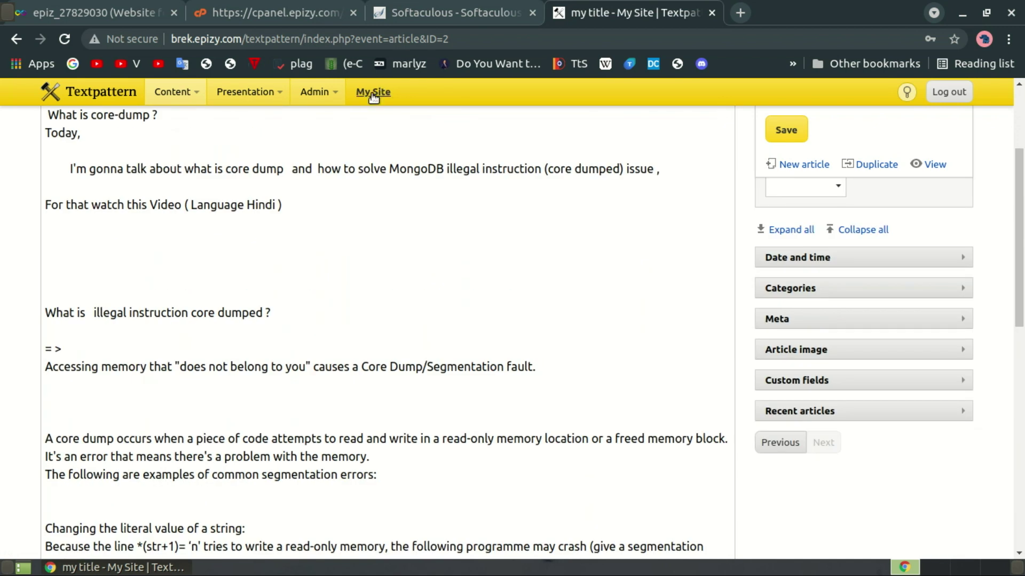
click(374, 94)
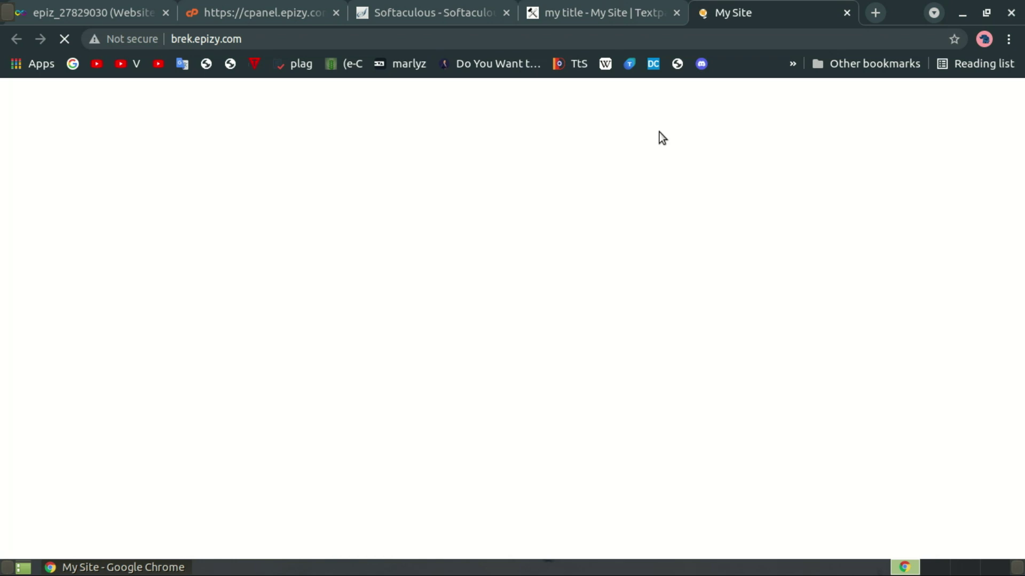
- Switch between the article editor and public site tabs, then dismiss the Content menu
click(597, 10)
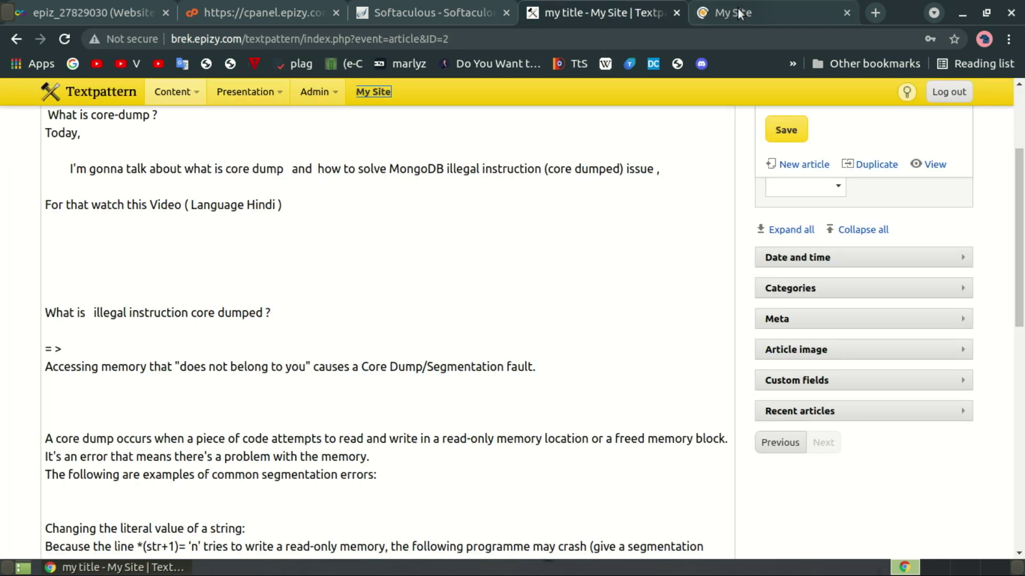
click(739, 12)
key(ctrl+shift+Tab)
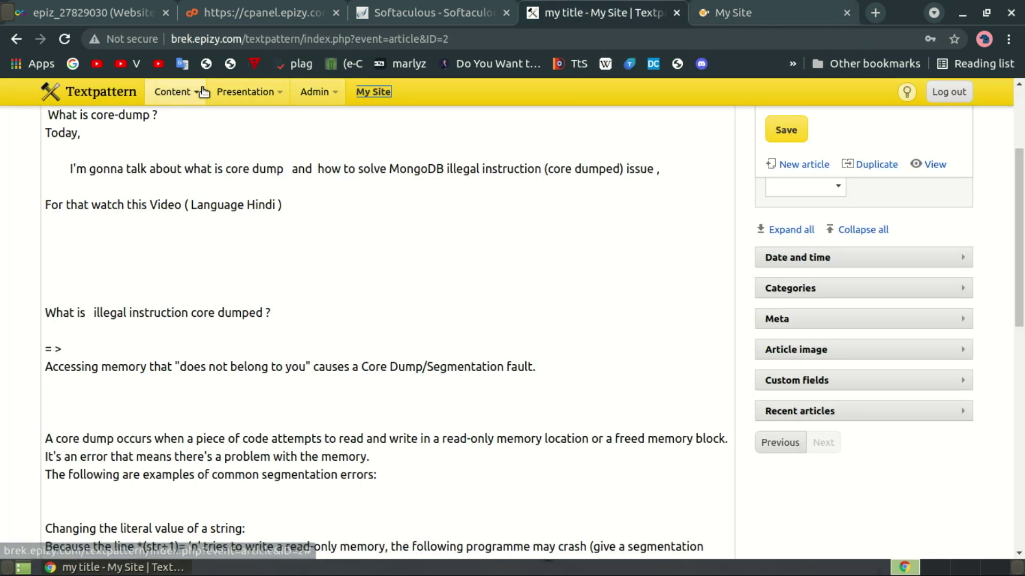
click(173, 92)
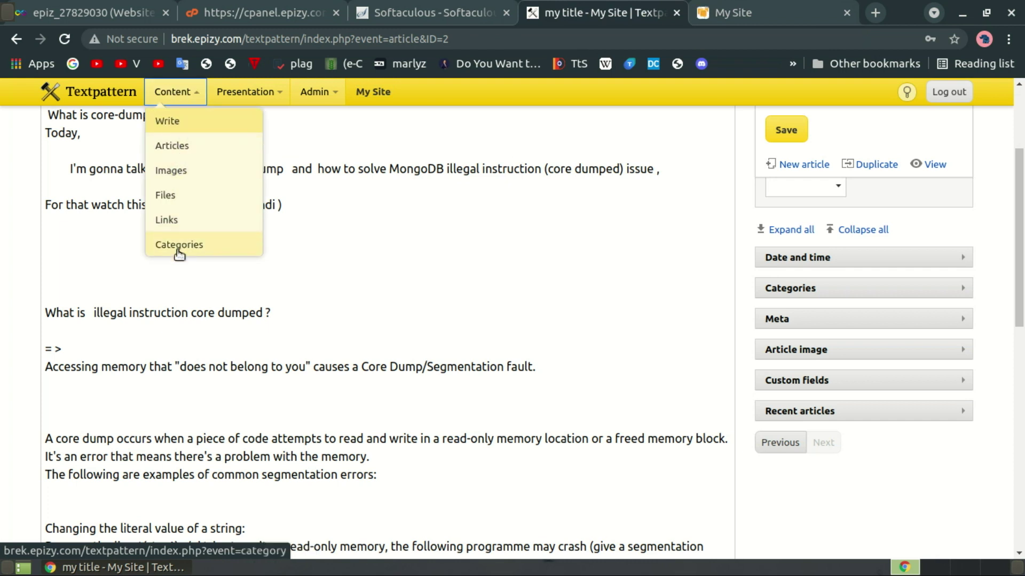
click(322, 251)
- Browse the public site and open its Articles page showing the published article
click(728, 11)
scroll(344, 350, down, 15)
scroll(342, 384, down, 12)
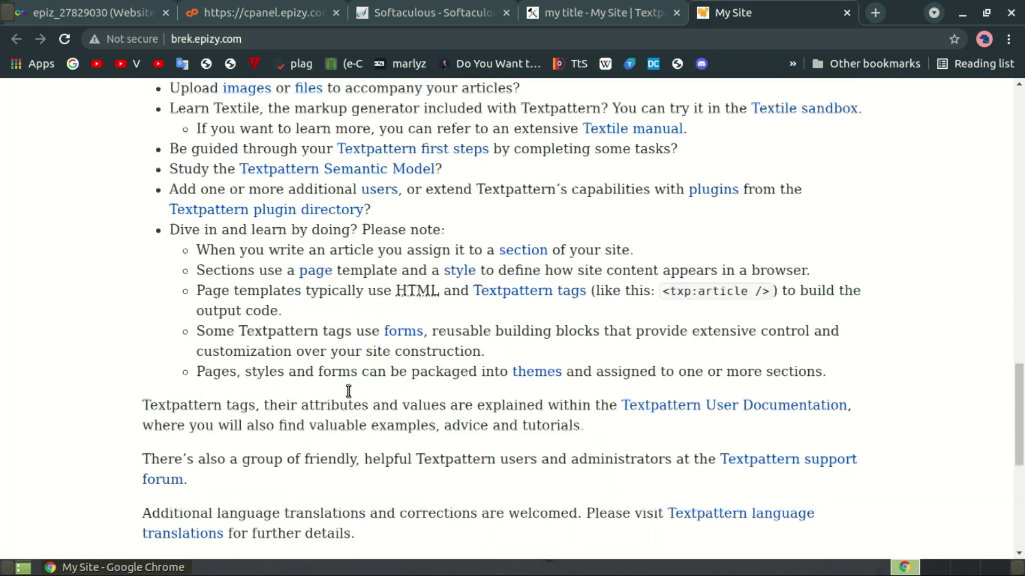
scroll(411, 421, up, 11)
scroll(413, 438, up, 14)
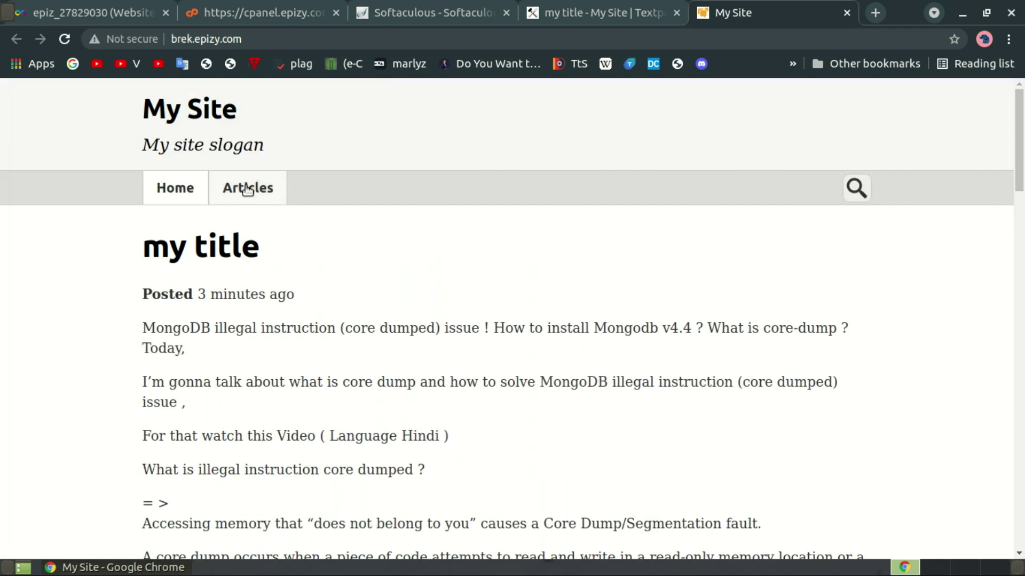
click(247, 186)
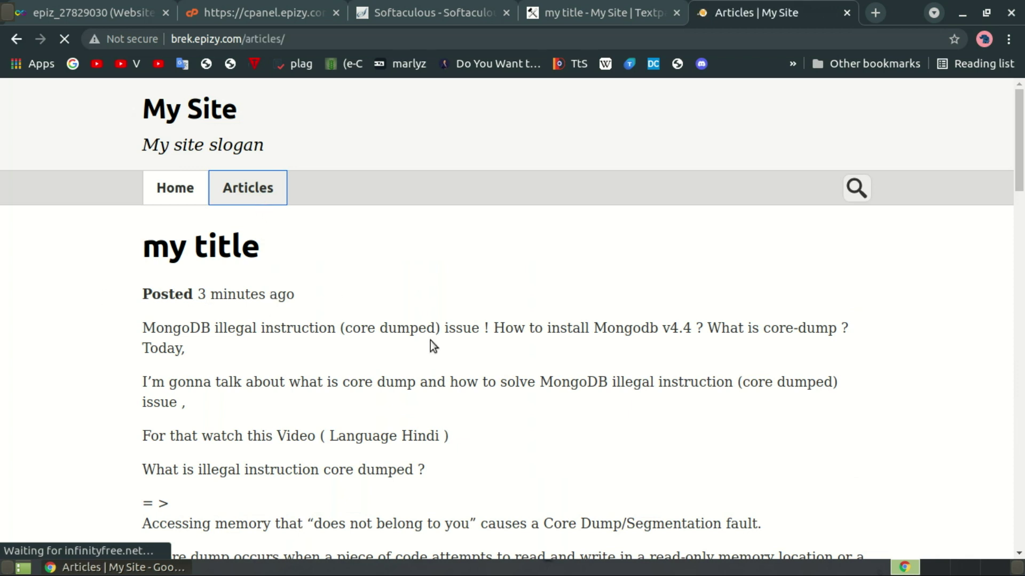
scroll(431, 341, down, 10)
scroll(446, 346, up, 6)
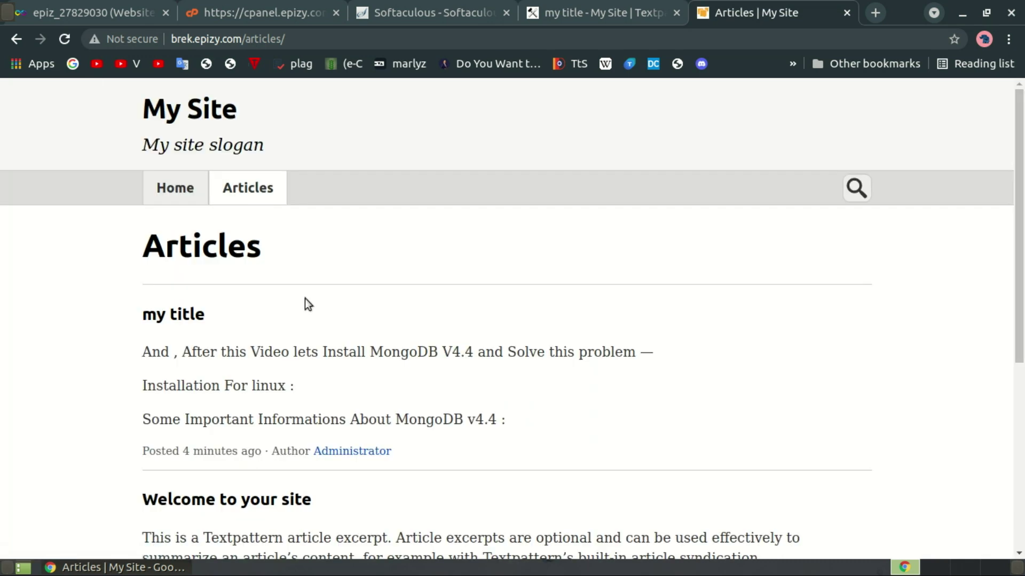
scroll(342, 326, down, 4)
scroll(358, 336, up, 2)
- Select and deselect the article text on the listing page, then return to the home page
drag(103, 233, 455, 336)
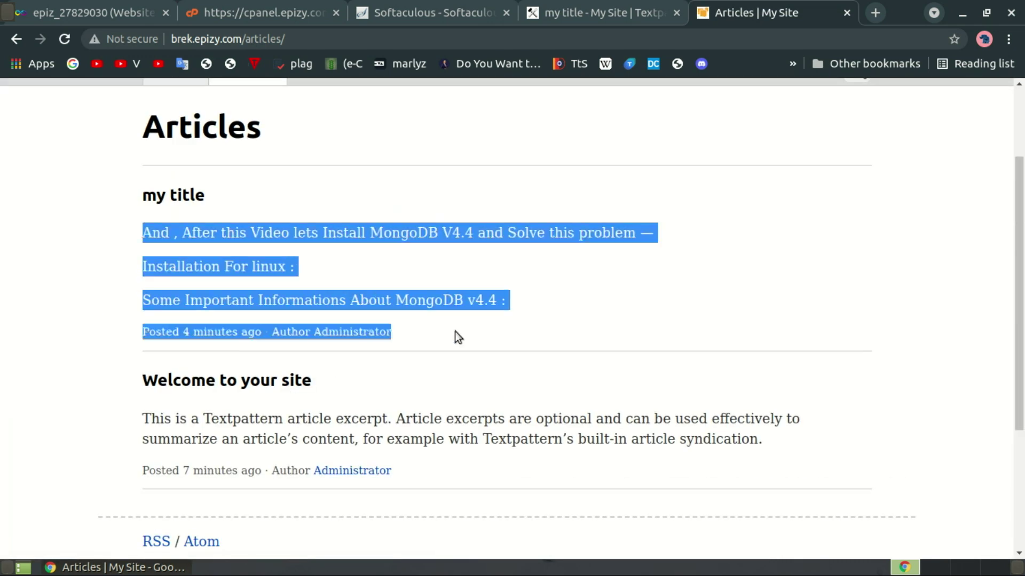
click(523, 340)
drag(504, 300, 281, 307)
click(456, 305)
scroll(224, 425, down, 4)
scroll(107, 311, up, 6)
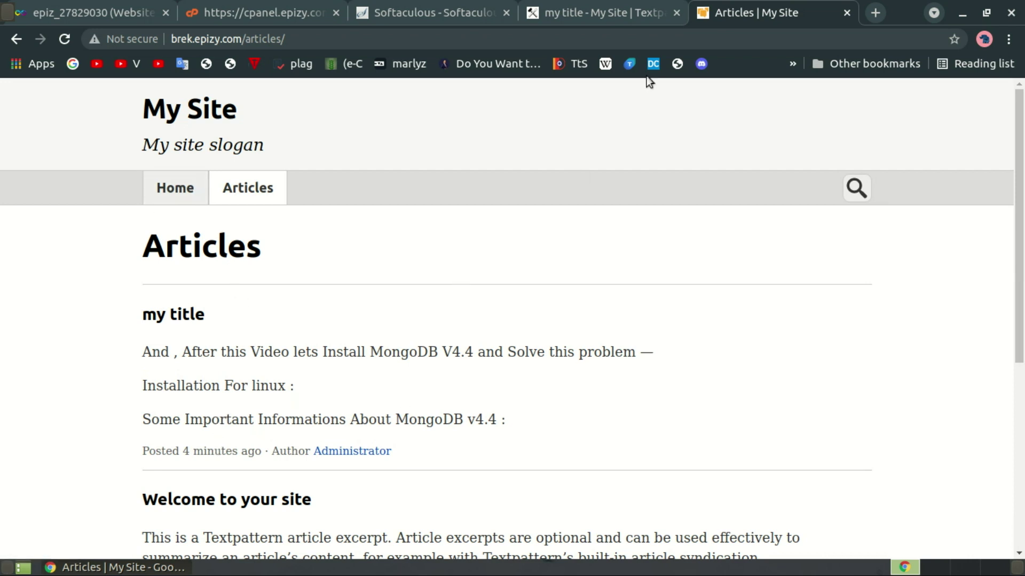
click(177, 186)
scroll(369, 361, down, 1)
scroll(363, 350, down, 5)
scroll(480, 213, up, 6)
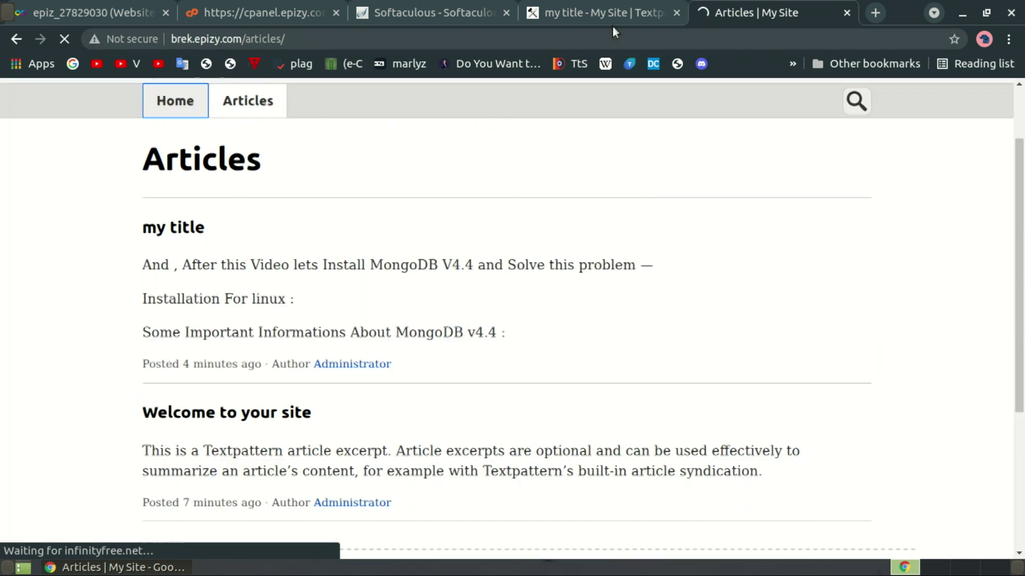
- Bring up the admin Articles list via Content > Articles and close the public site tab
click(613, 16)
scroll(166, 300, up, 3)
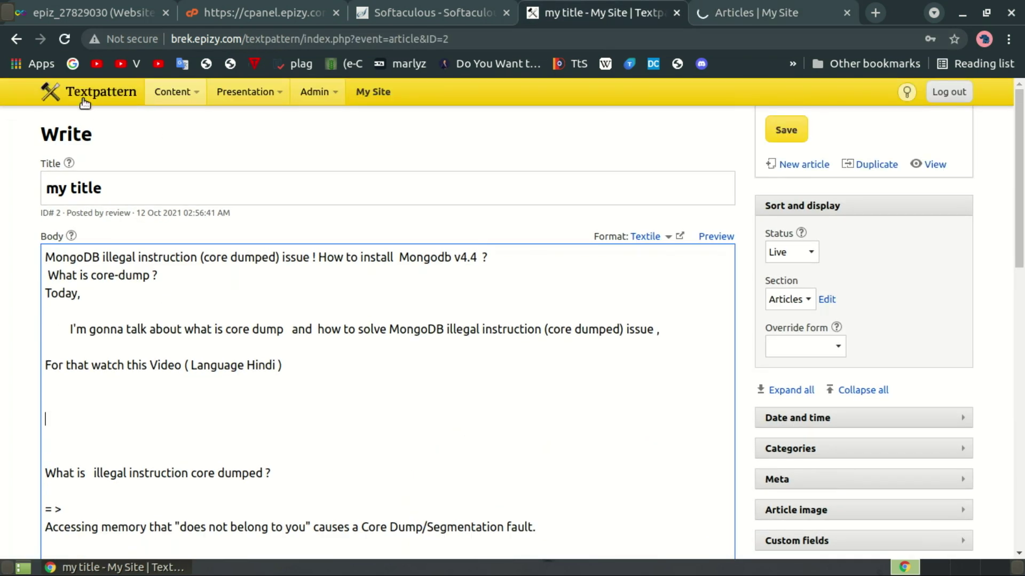
click(176, 94)
click(170, 147)
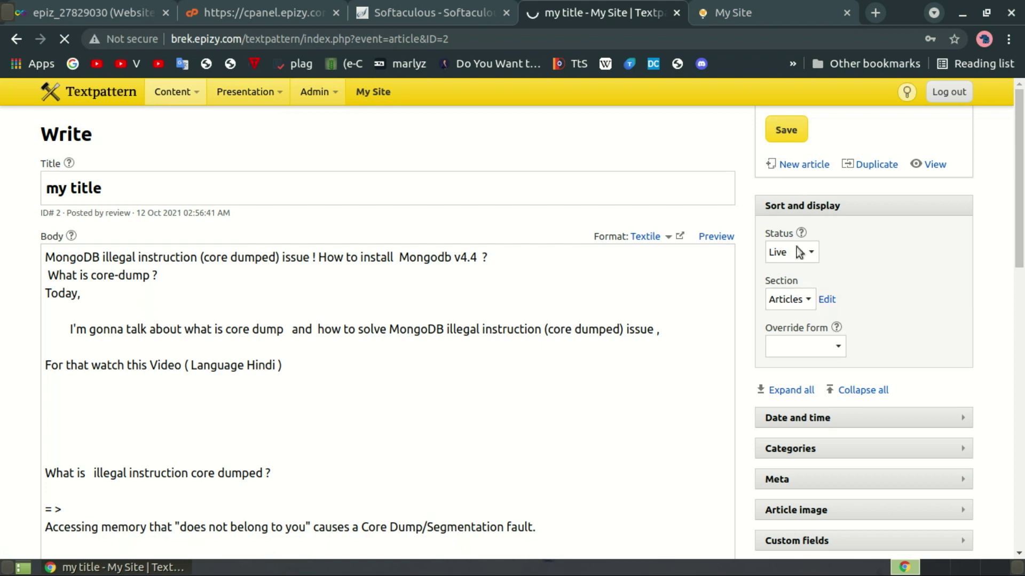
click(739, 10)
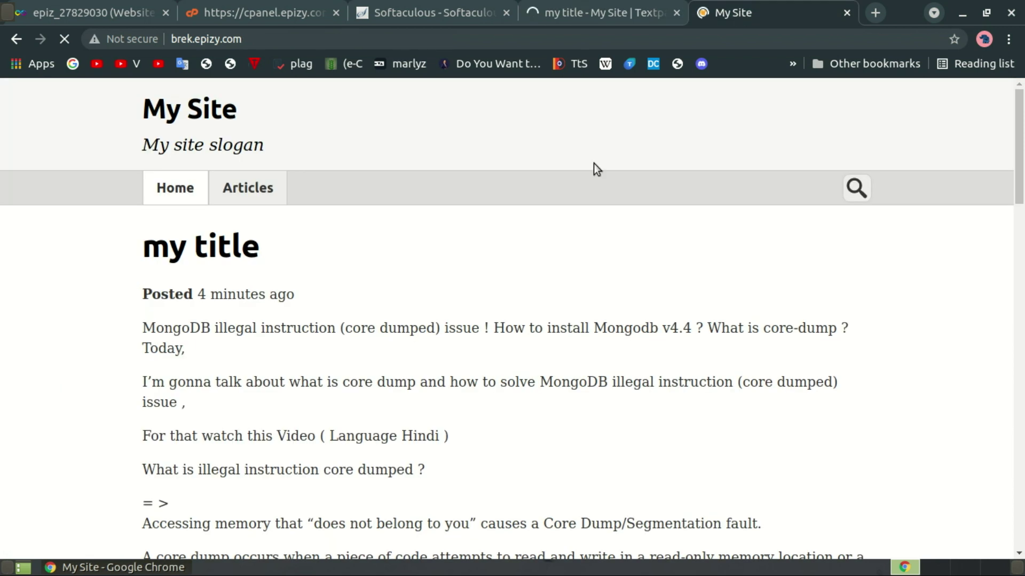
key(ctrl+w)
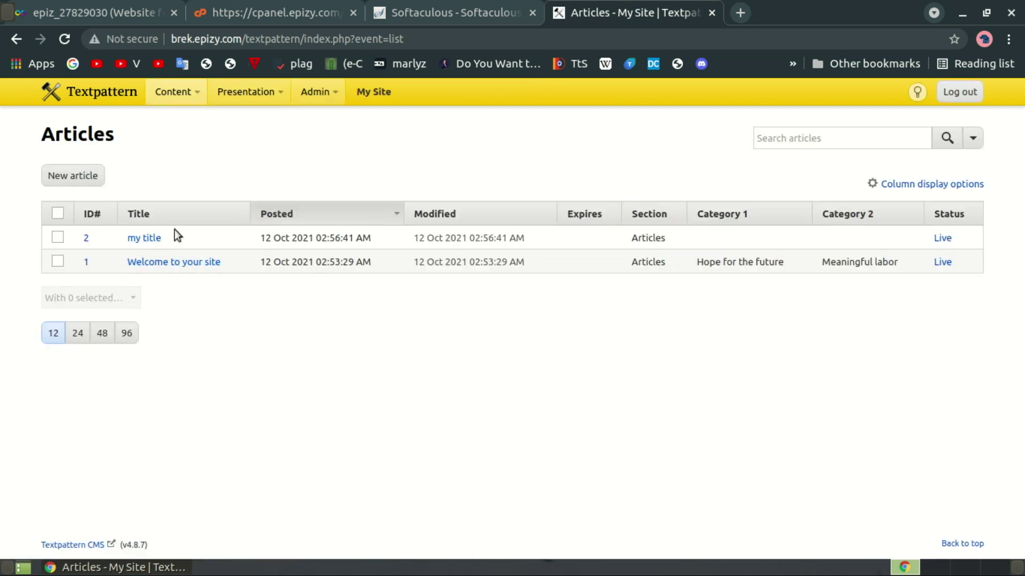
- Tick the 'my title' article, peek at its bulk actions, then go to Content > Images
click(57, 237)
click(72, 300)
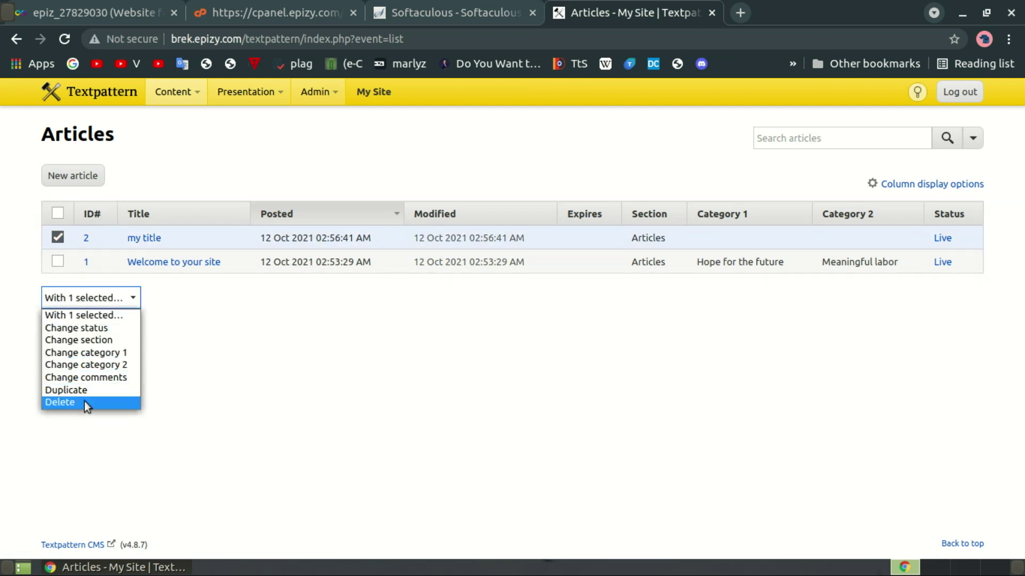
key(Escape)
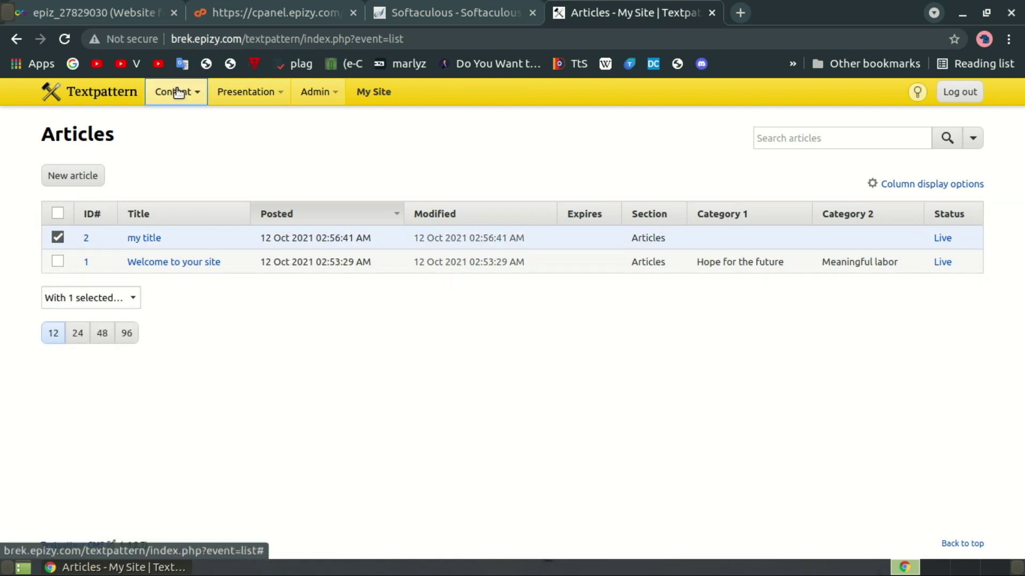
click(185, 95)
click(170, 178)
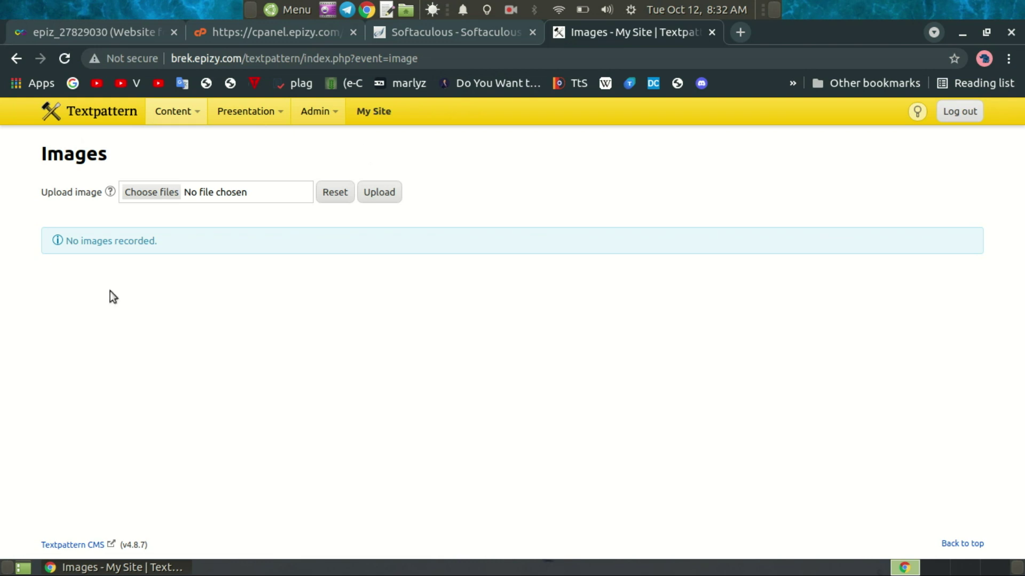
click(147, 193)
click(521, 288)
double_click(523, 289)
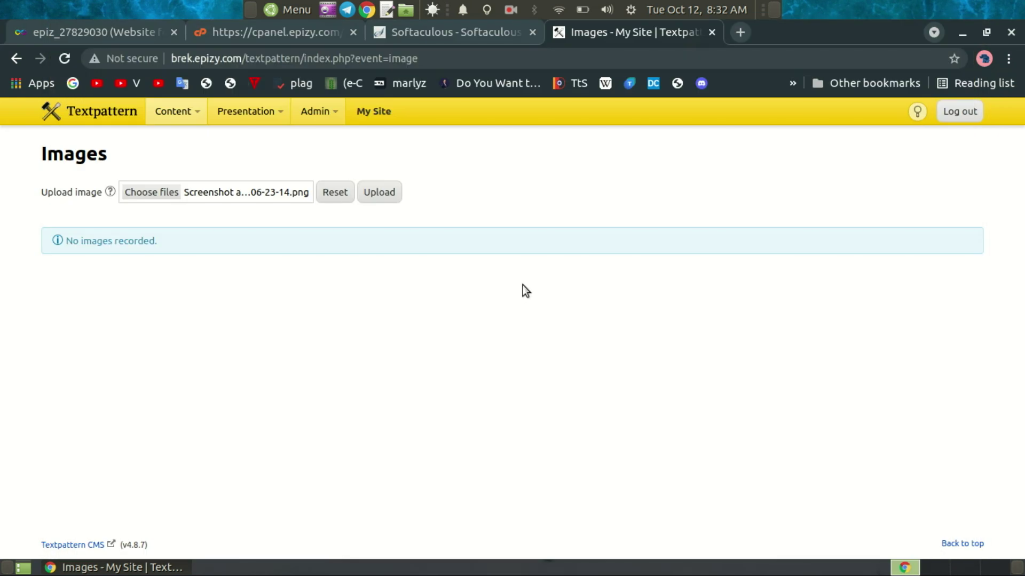
click(394, 194)
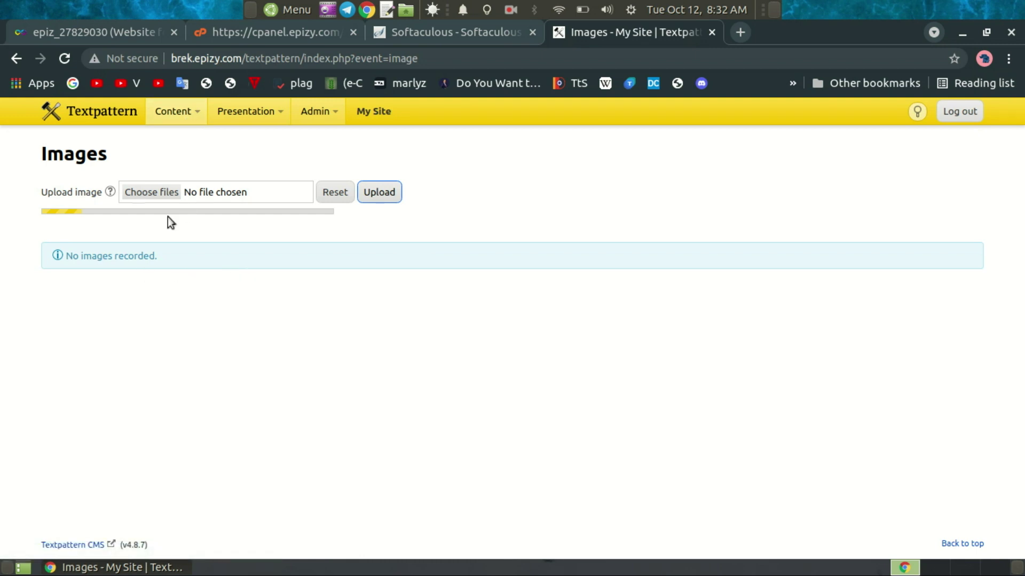
- Look at the Files panel's upload picker without choosing anything, then open Content > Links
click(187, 112)
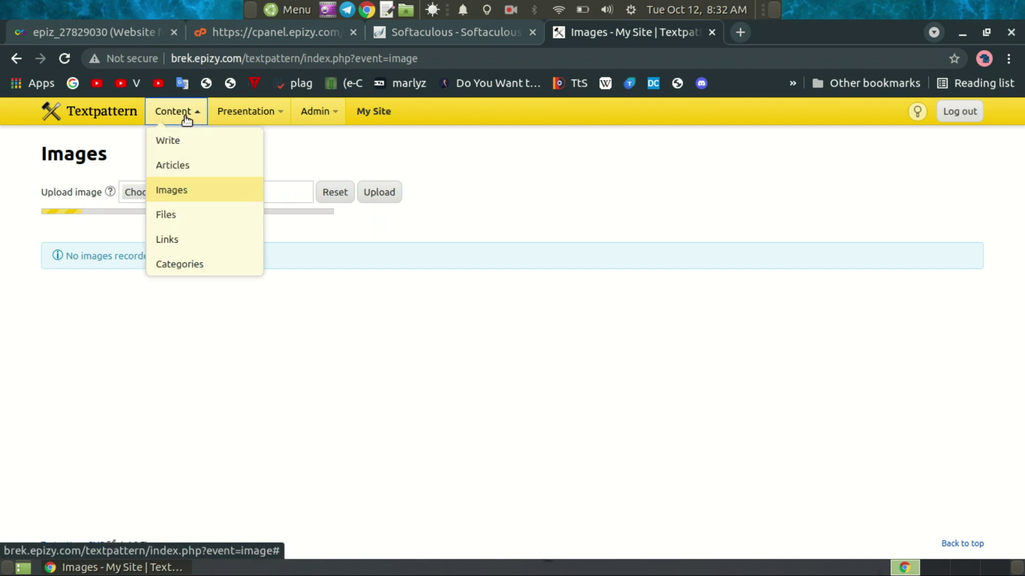
click(201, 213)
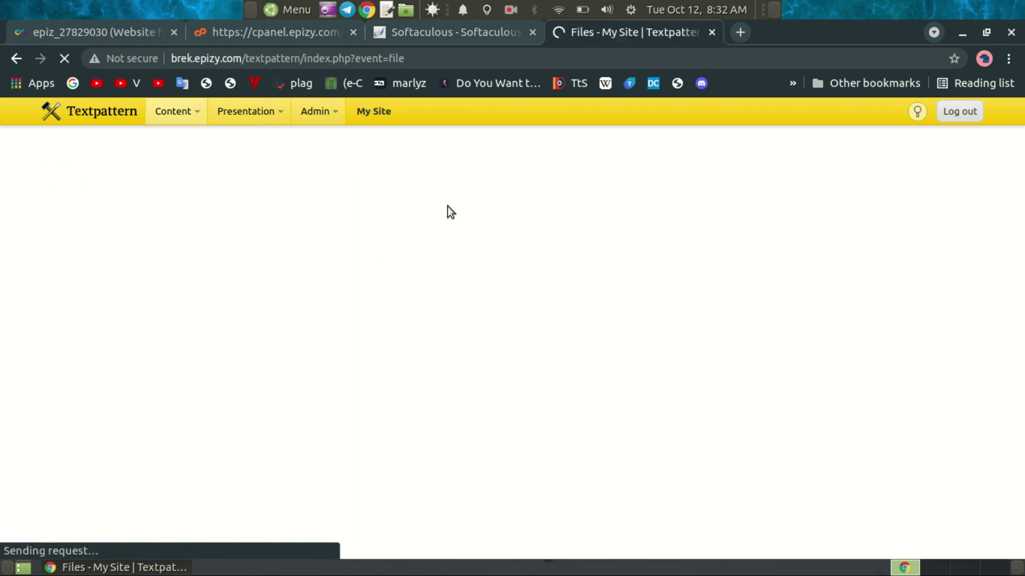
click(136, 193)
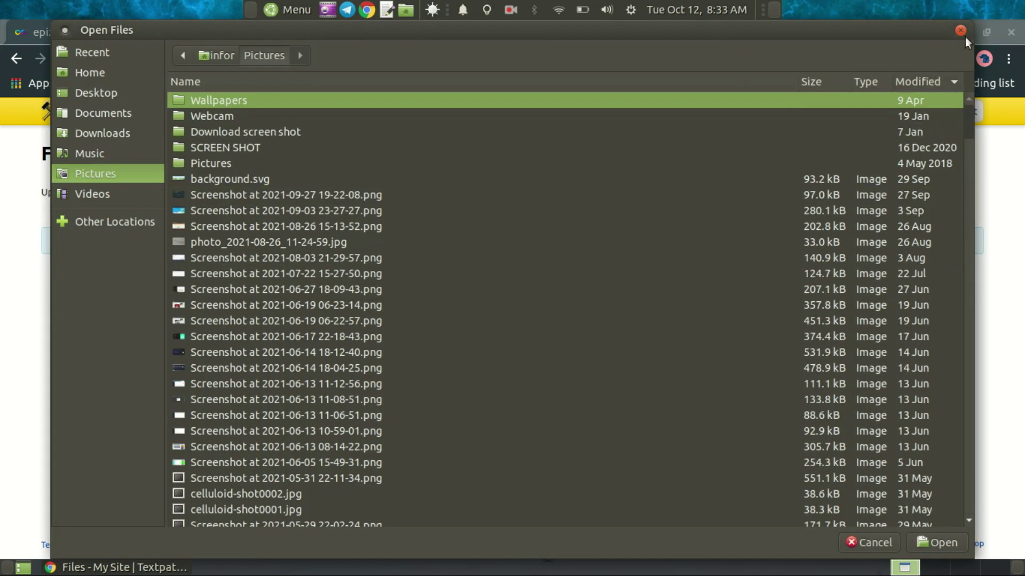
click(962, 31)
click(181, 112)
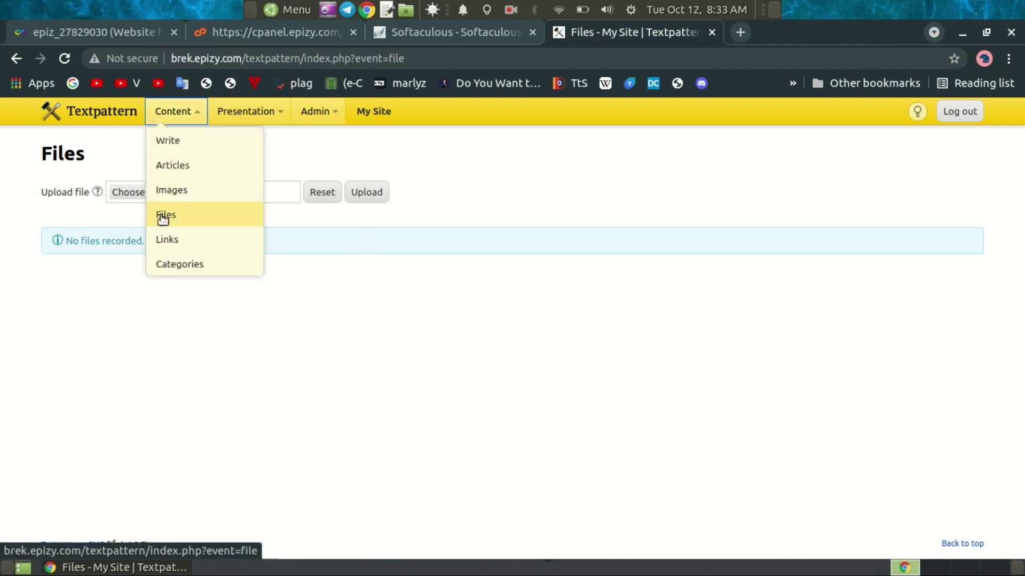
click(168, 238)
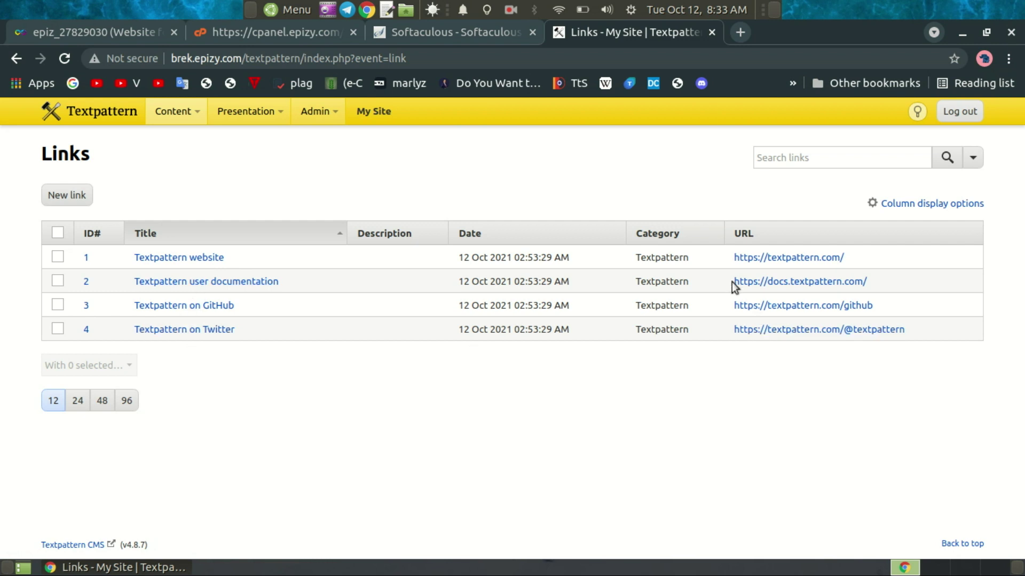
- Review Categories and its Parent dropdown without adding one, then go to Presentation > Themes
click(176, 112)
click(182, 265)
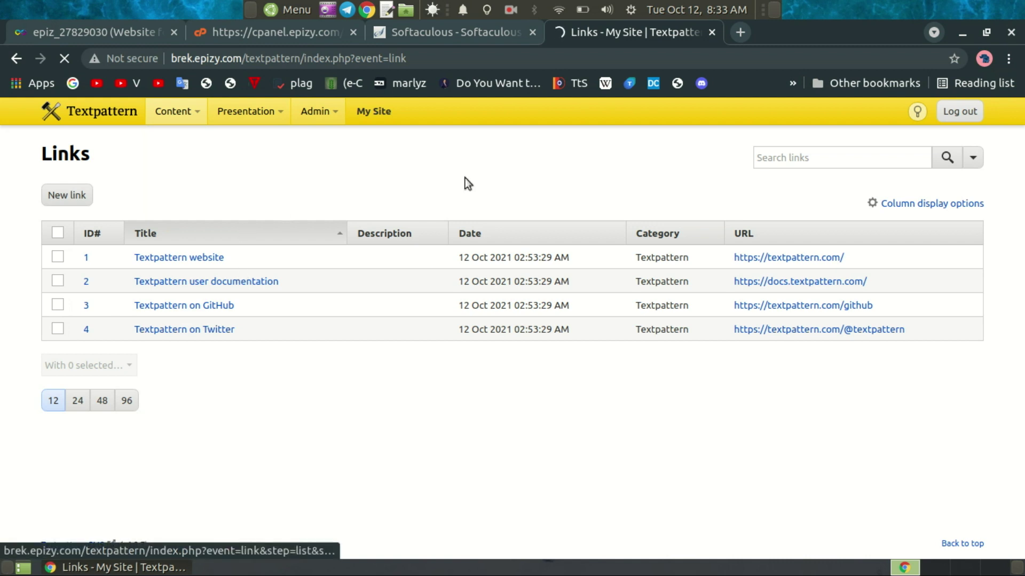
click(44, 238)
click(59, 284)
click(212, 393)
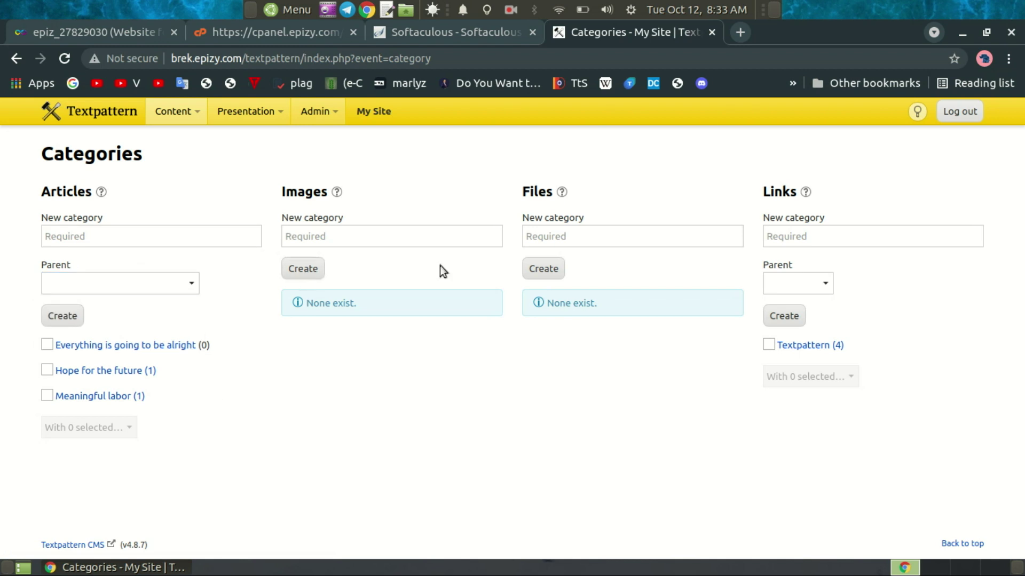
click(247, 111)
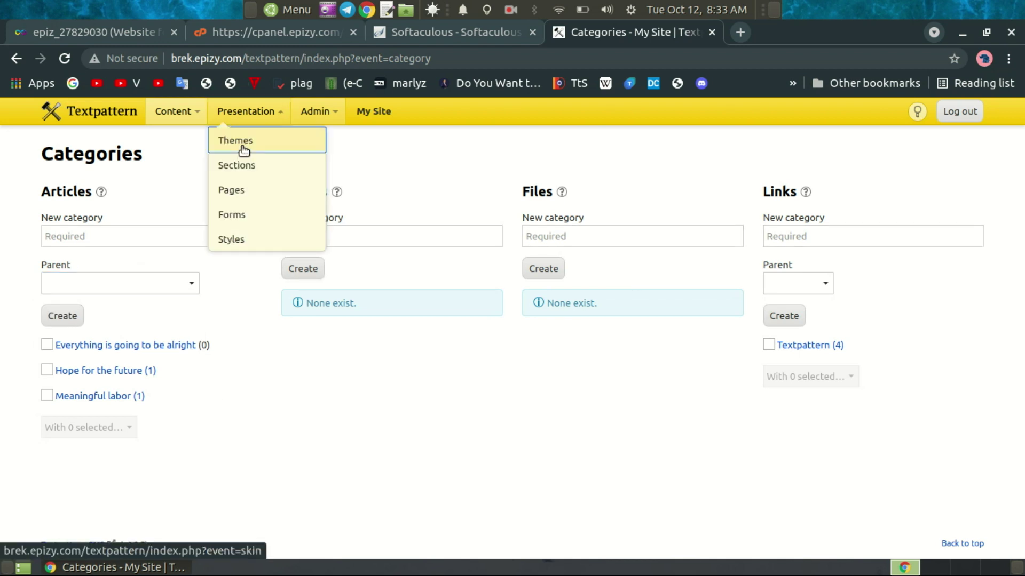
click(243, 142)
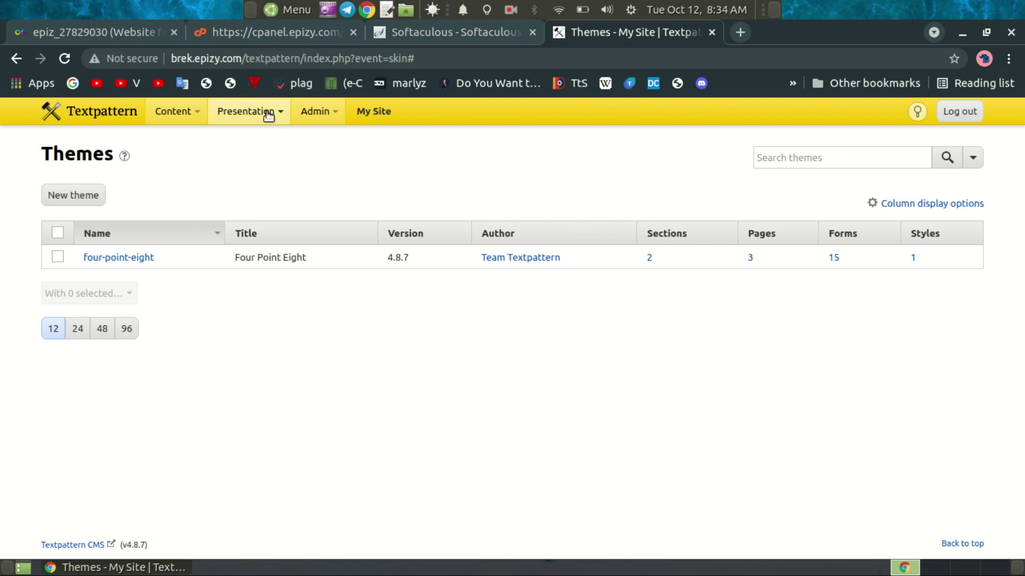
- Start a new theme and clear its autofilled name
click(266, 112)
click(395, 162)
click(57, 197)
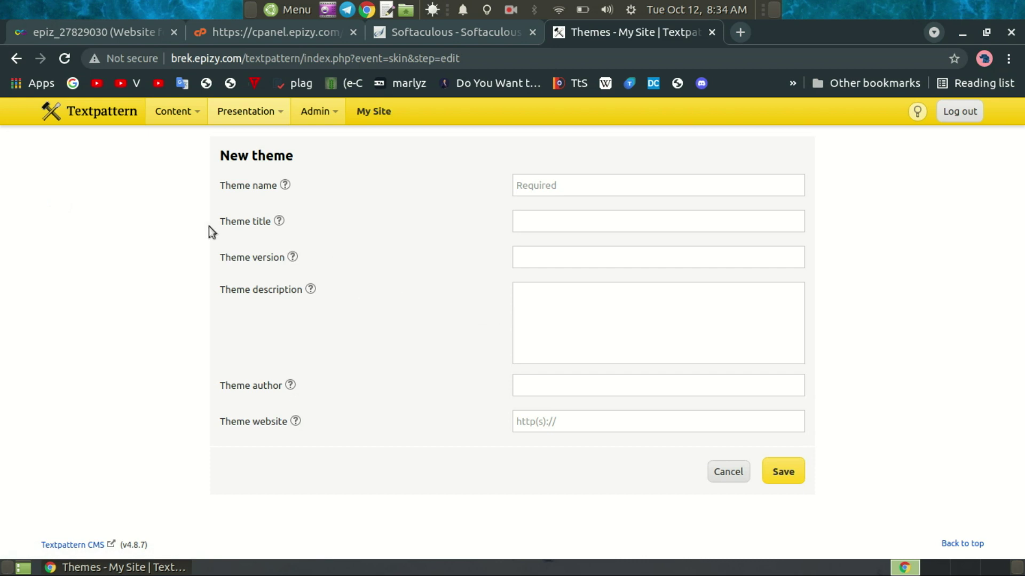
click(536, 182)
click(581, 213)
drag(598, 178, 499, 192)
key(BackSpace)
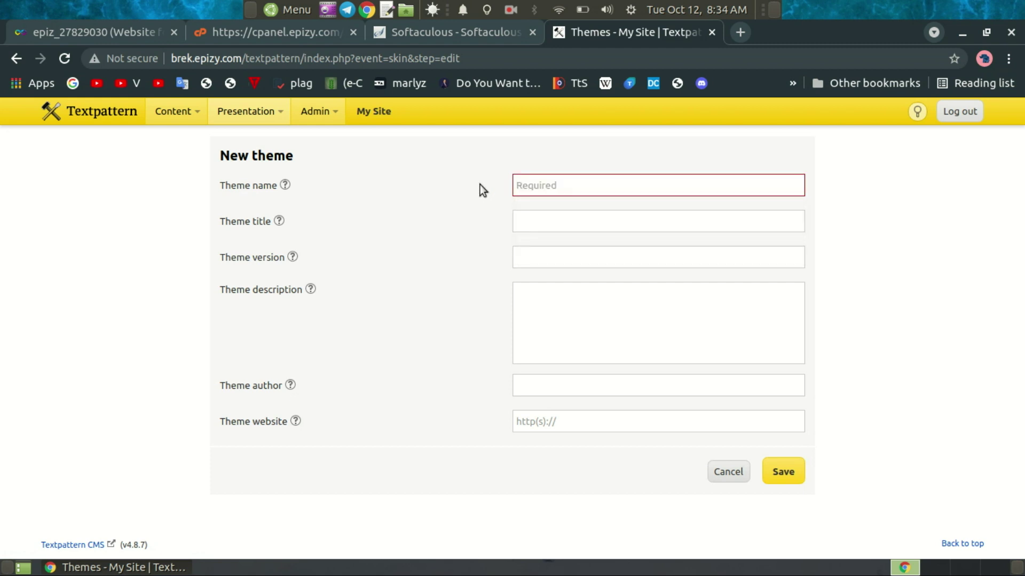
- Enter name jacjk, title 'title' and version 5.0.0, and save the theme
text(ja)
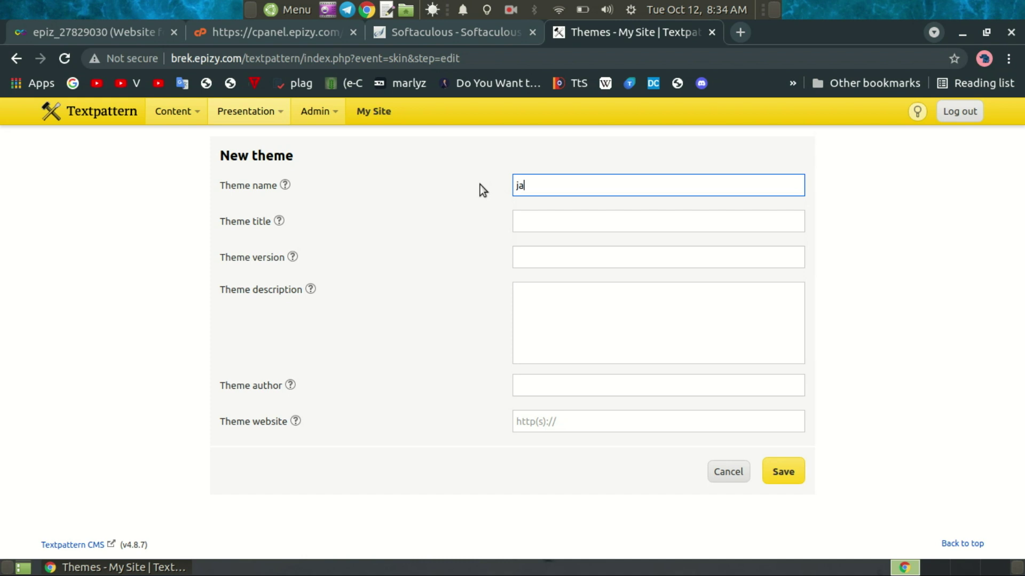
text(cjk)
click(563, 222)
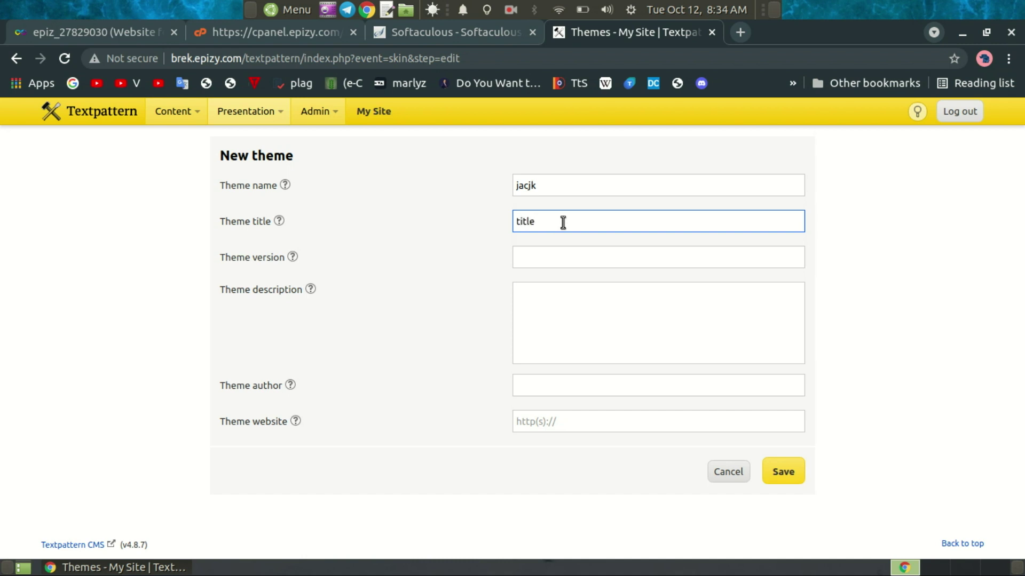
click(258, 257)
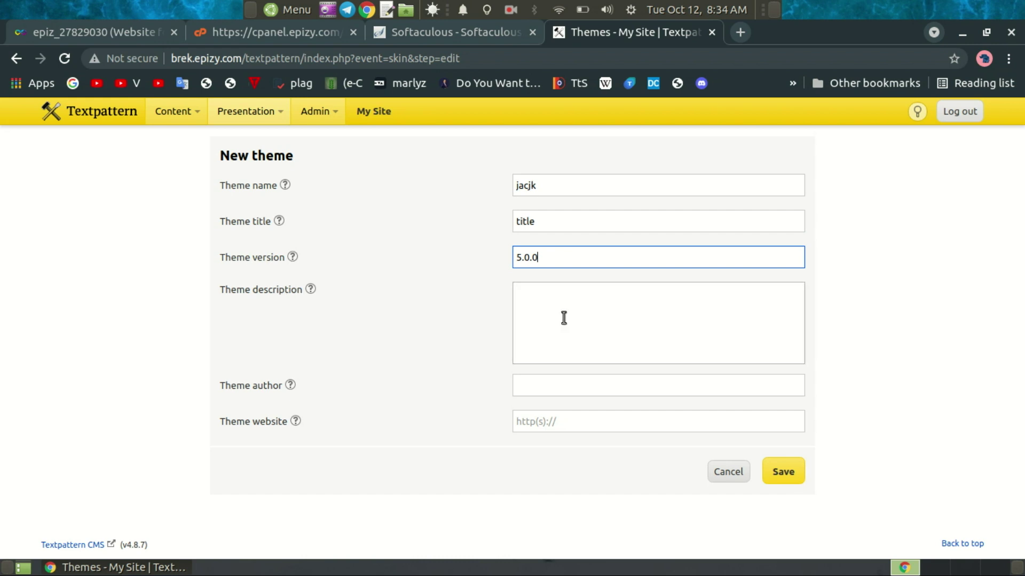
click(577, 415)
click(783, 470)
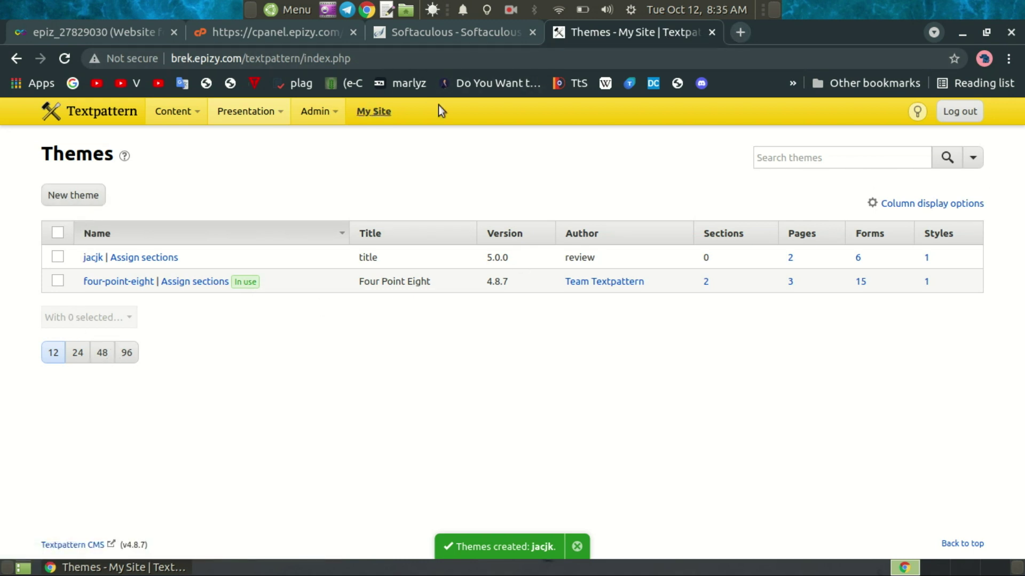
middle_click(379, 113)
- Glance at the public site, then open Sections, keeping Articles as default publishing section
click(719, 30)
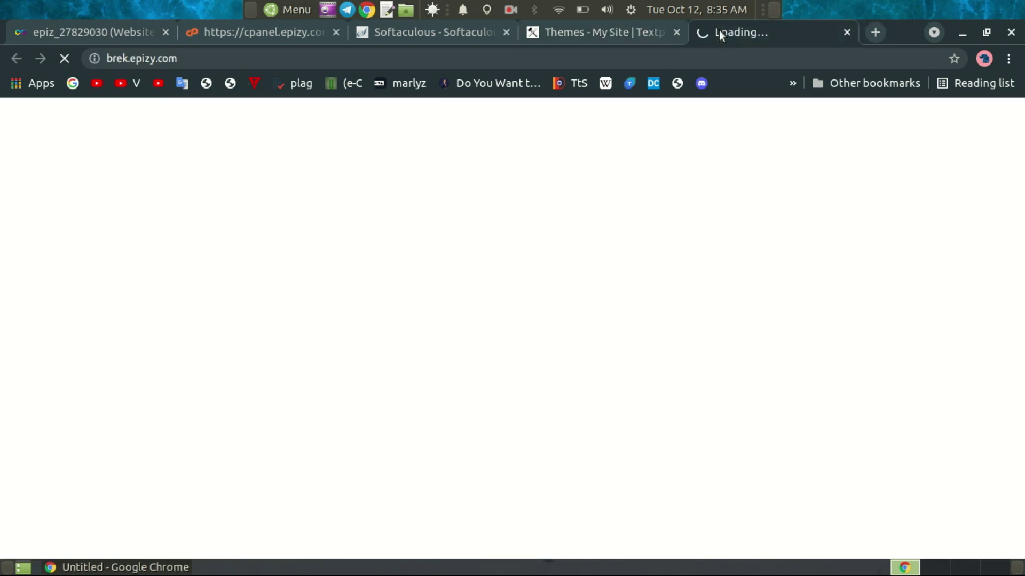
scroll(437, 277, down, 10)
scroll(498, 417, up, 6)
click(607, 33)
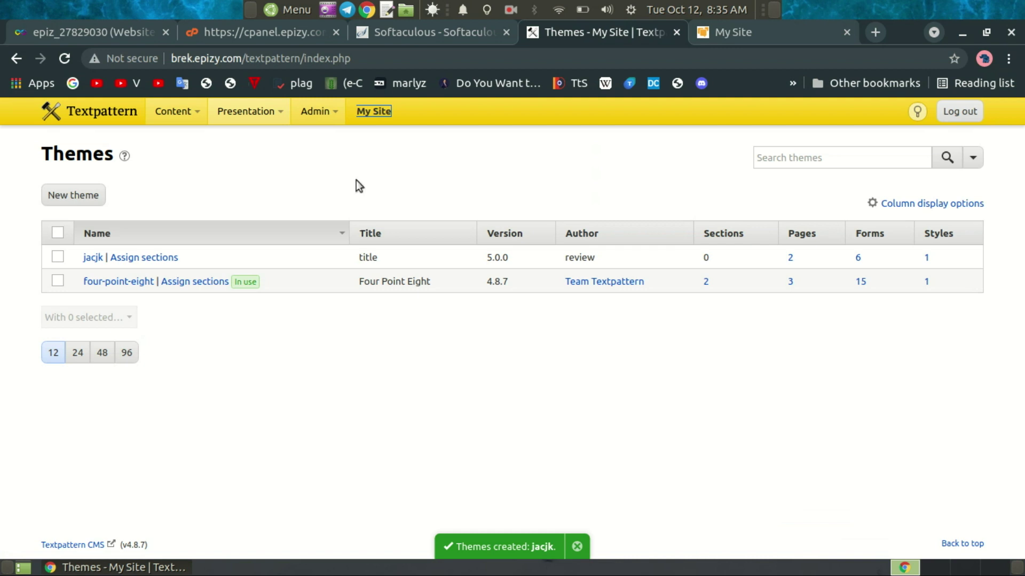
click(249, 118)
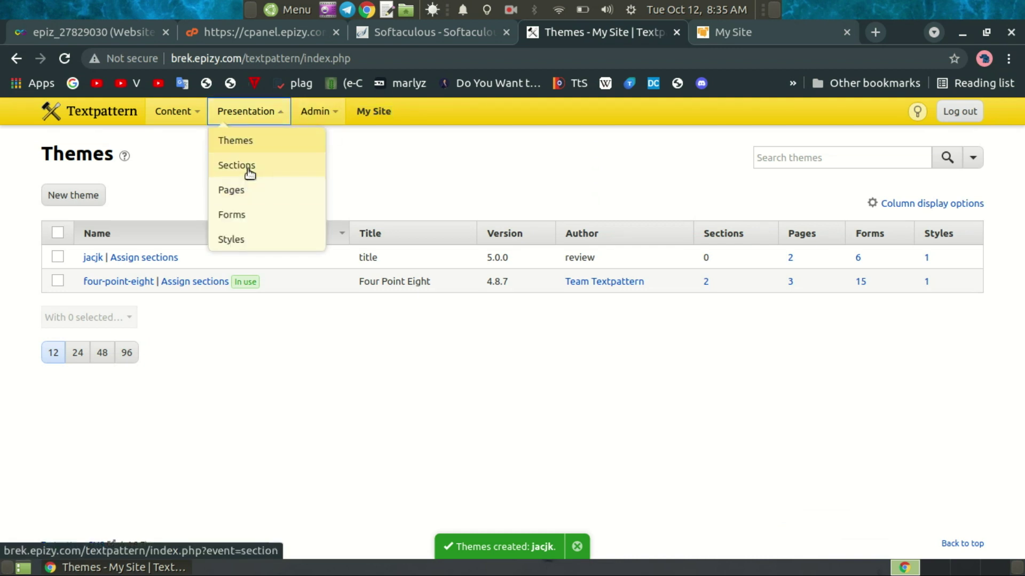
click(247, 168)
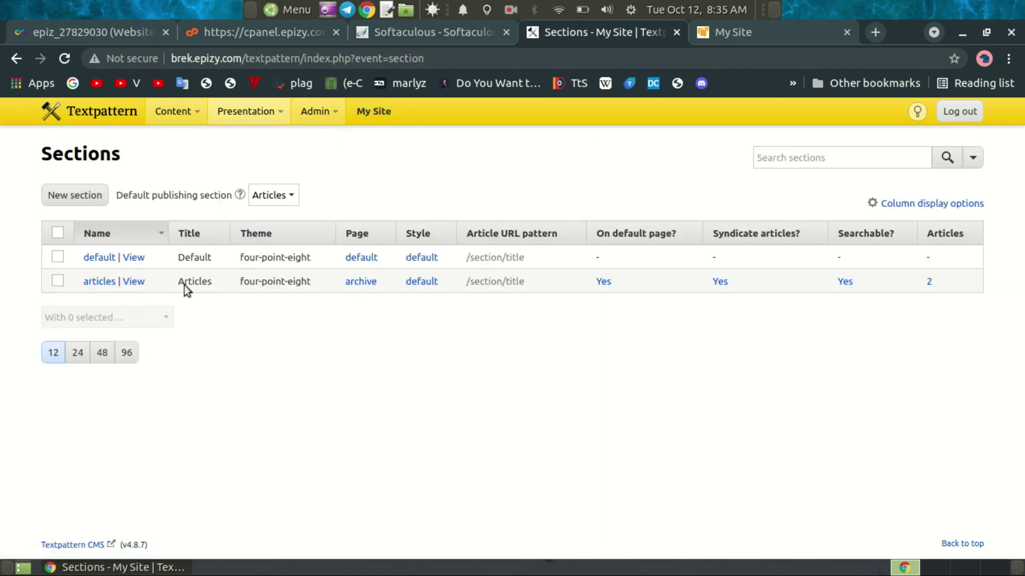
drag(235, 261, 274, 273)
click(284, 310)
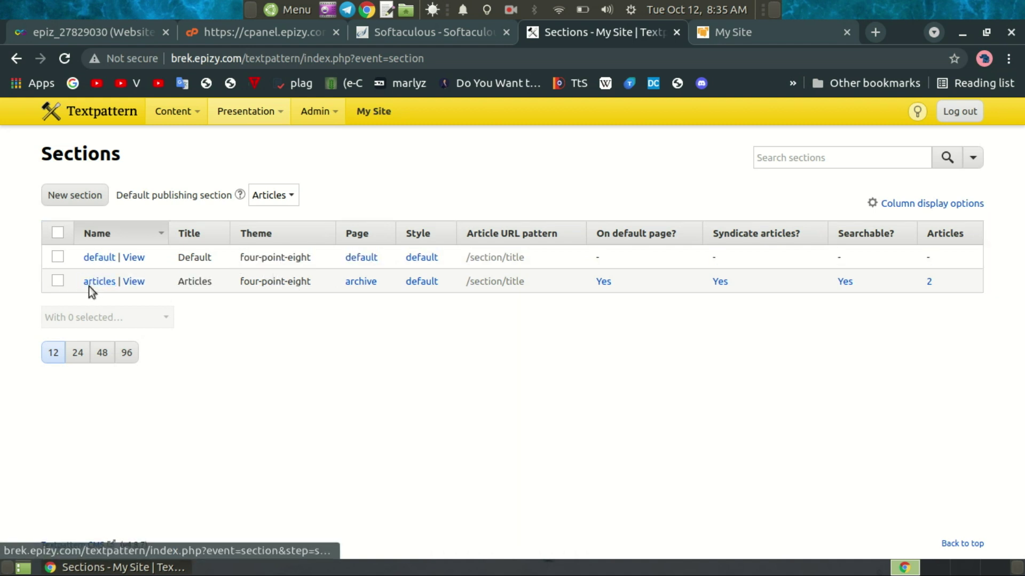
click(293, 194)
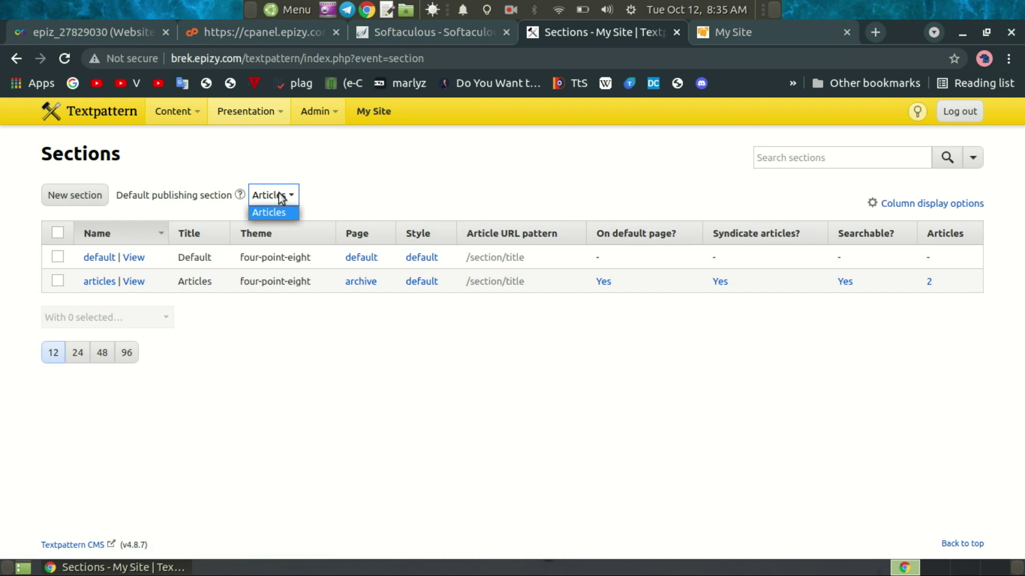
click(332, 194)
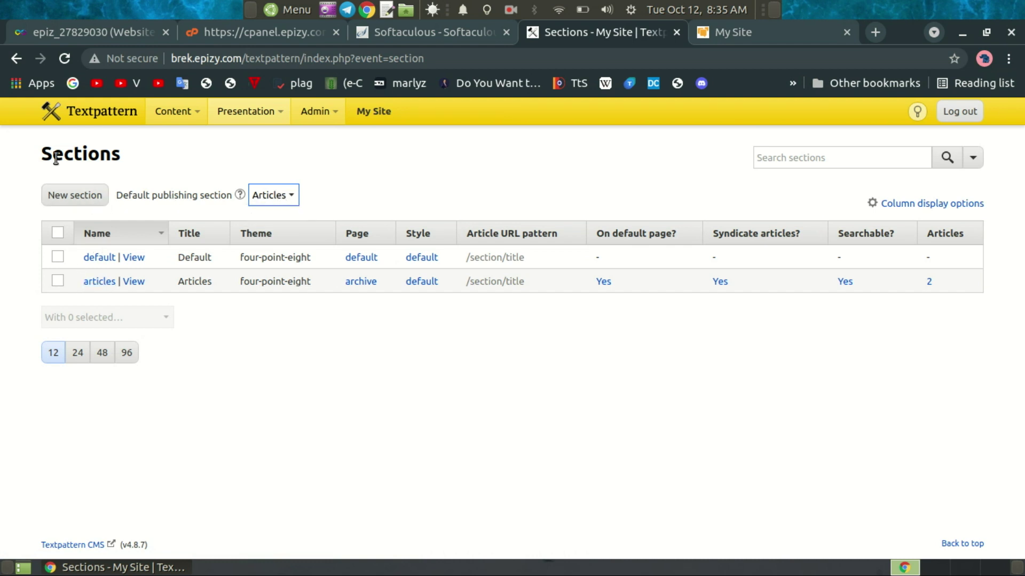
- Open a new section form and look at its theme choices without changing anything
click(63, 195)
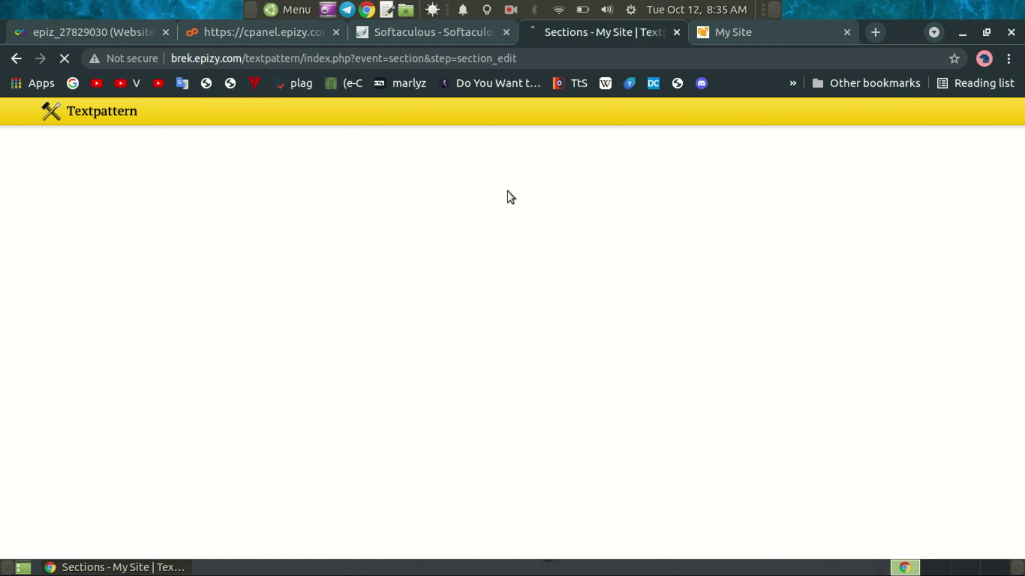
click(727, 37)
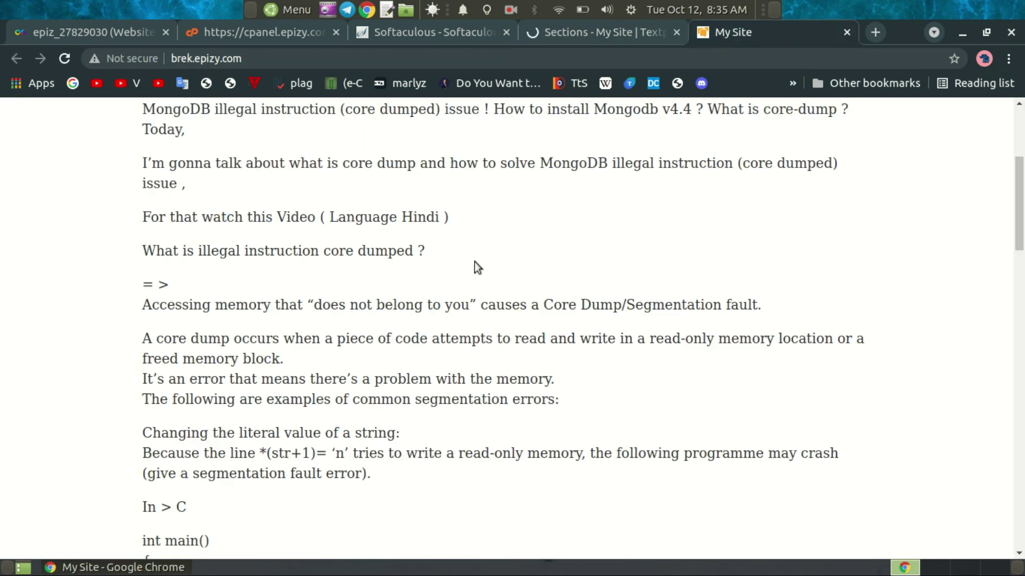
scroll(475, 261, up, 5)
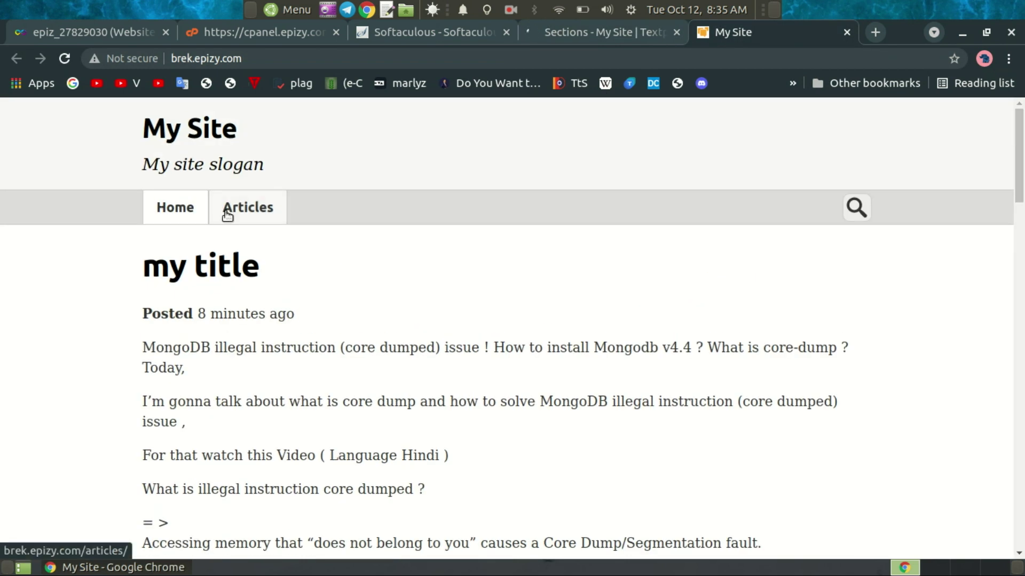
click(619, 27)
scroll(405, 296, down, 3)
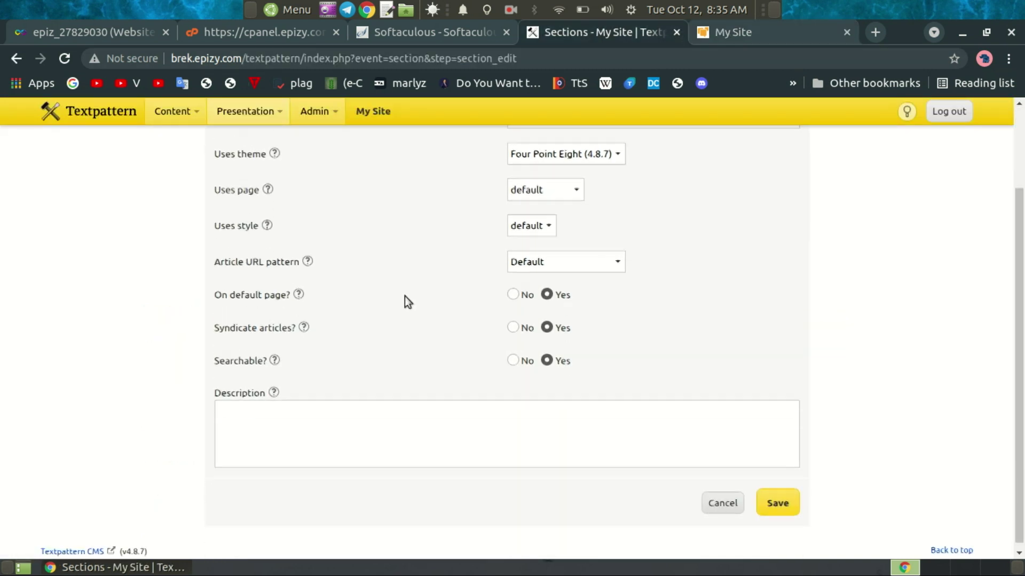
scroll(496, 421, up, 4)
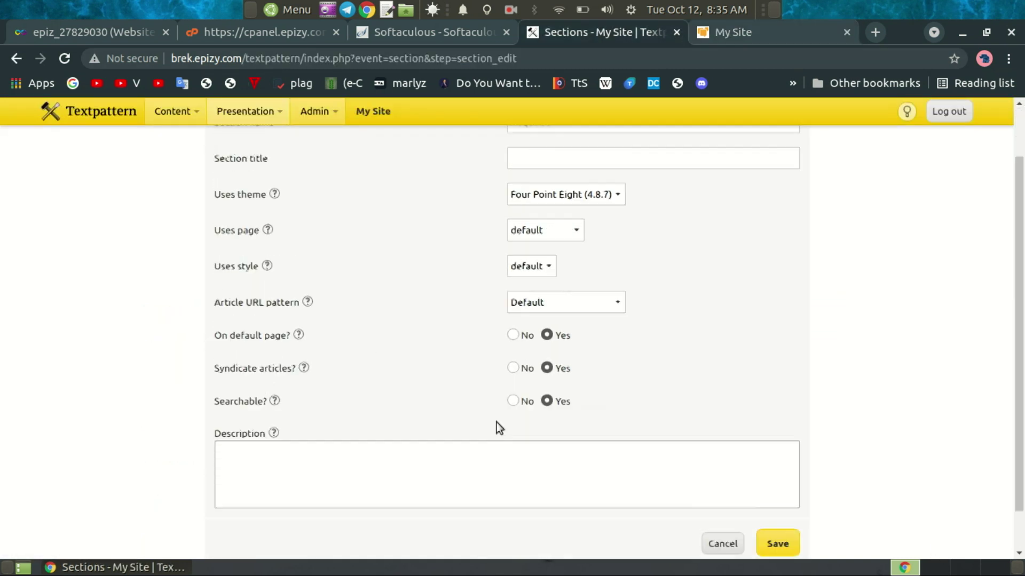
click(562, 222)
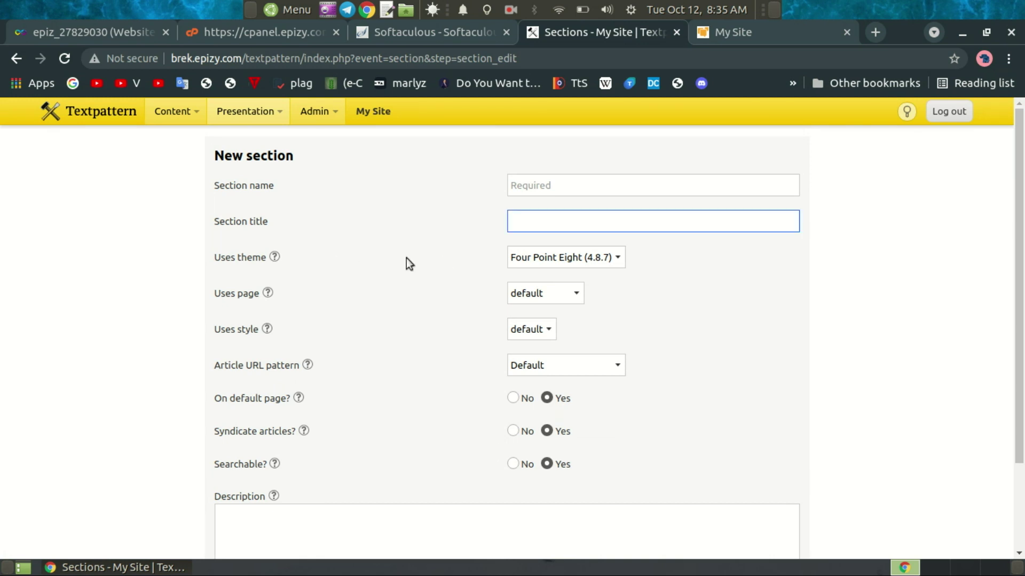
click(517, 256)
click(463, 302)
- Close the public site tab and open Presentation > Pages
click(712, 34)
key(ctrl+w)
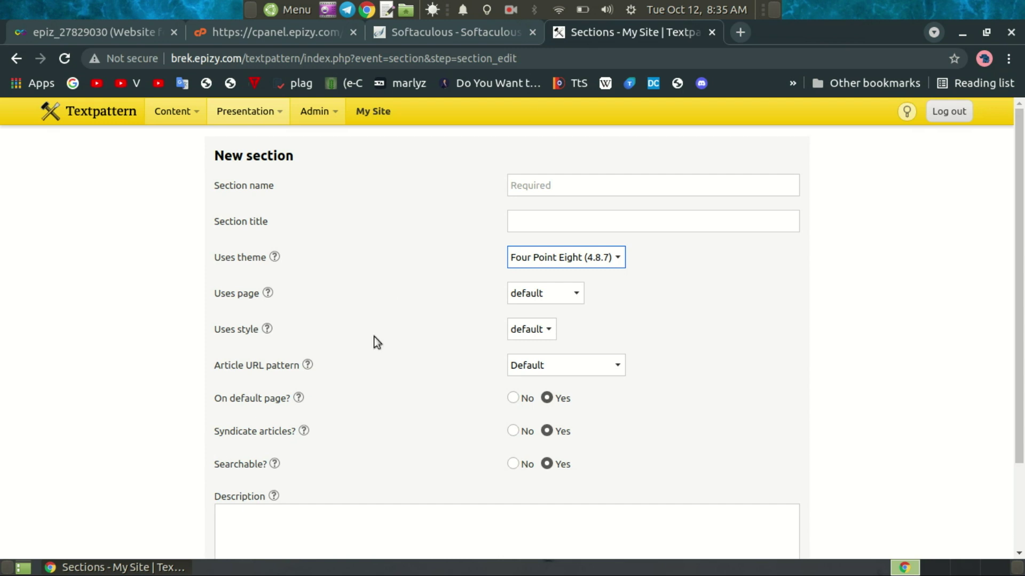
click(307, 111)
click(251, 111)
click(241, 193)
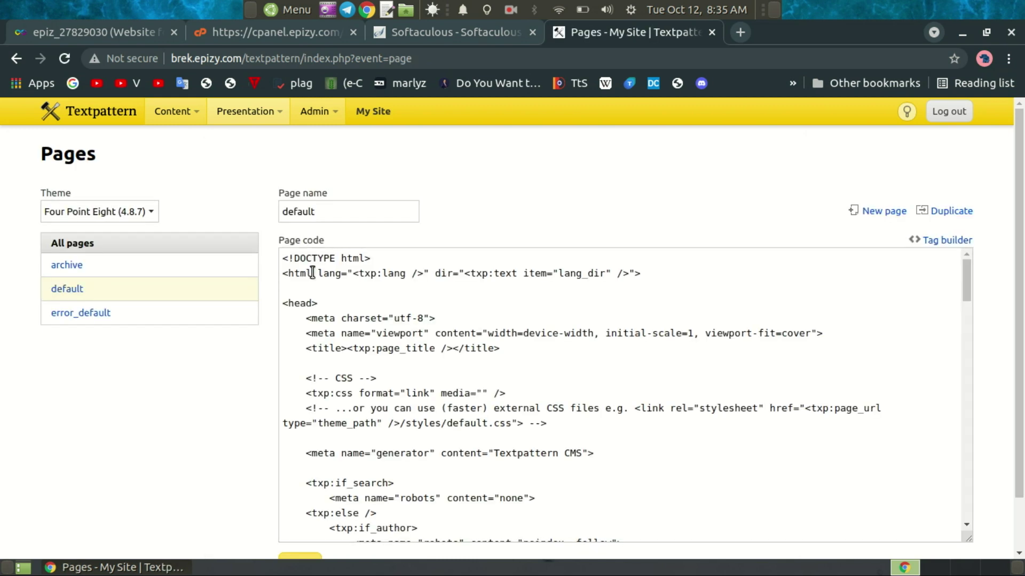
scroll(403, 382, down, 12)
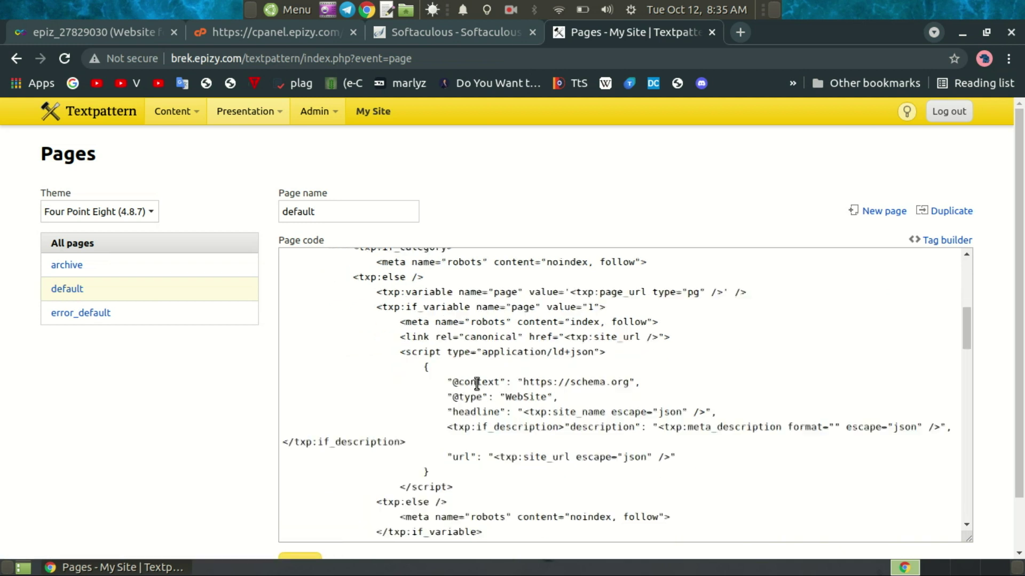
scroll(521, 410, down, 10)
scroll(503, 487, up, 5)
scroll(543, 473, up, 15)
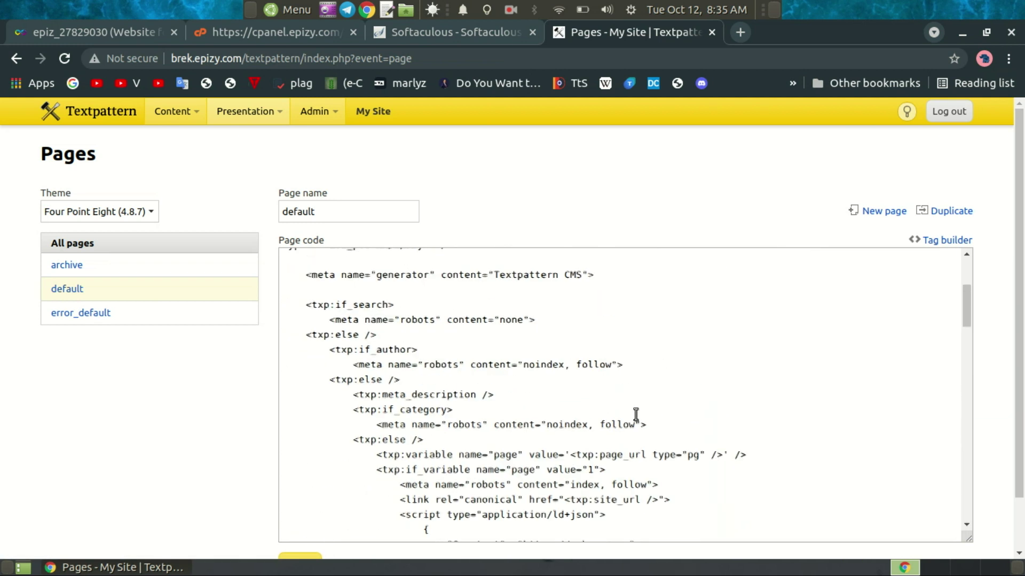
scroll(522, 199, down, 2)
scroll(263, 508, up, 2)
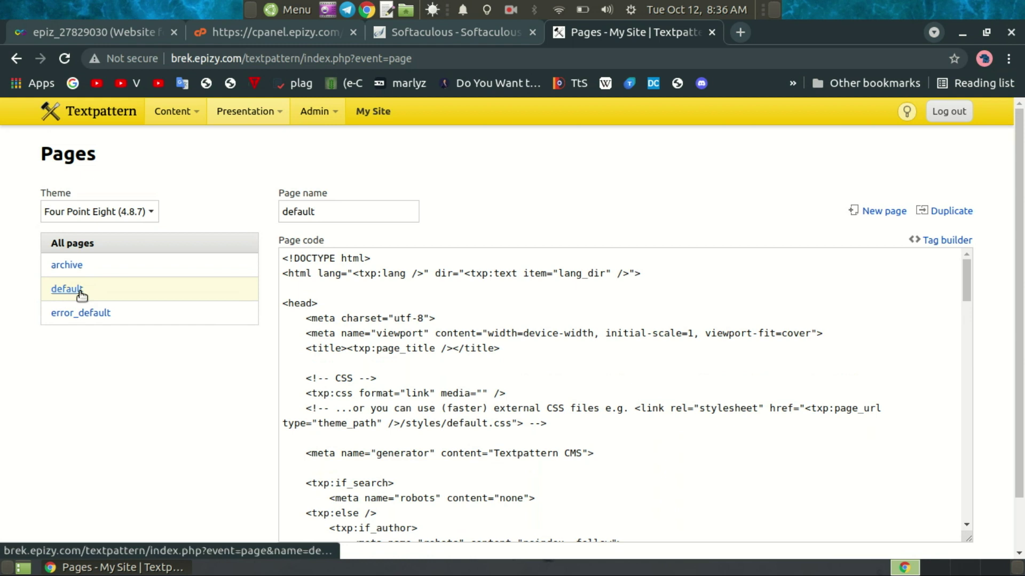
click(88, 213)
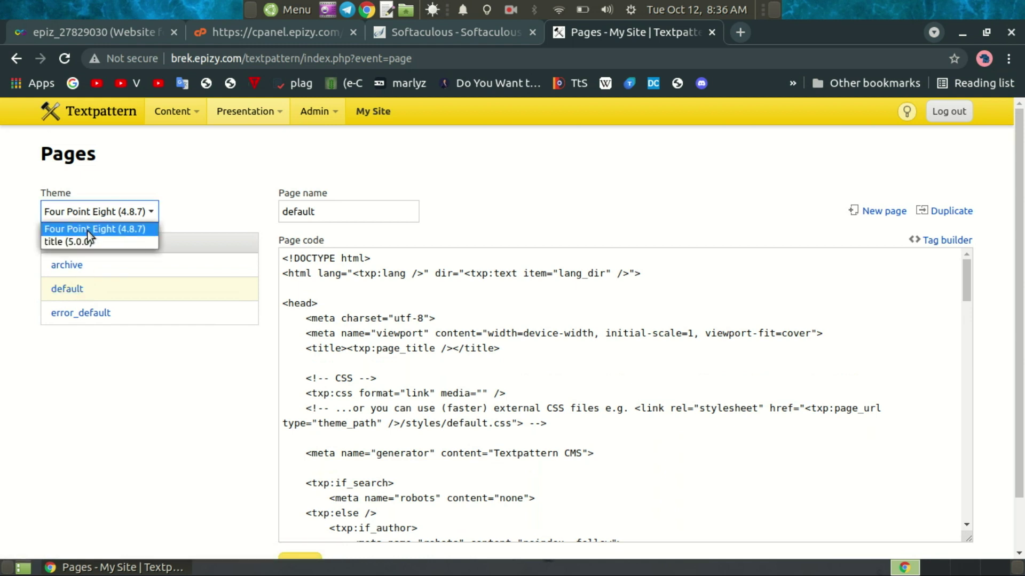
click(85, 237)
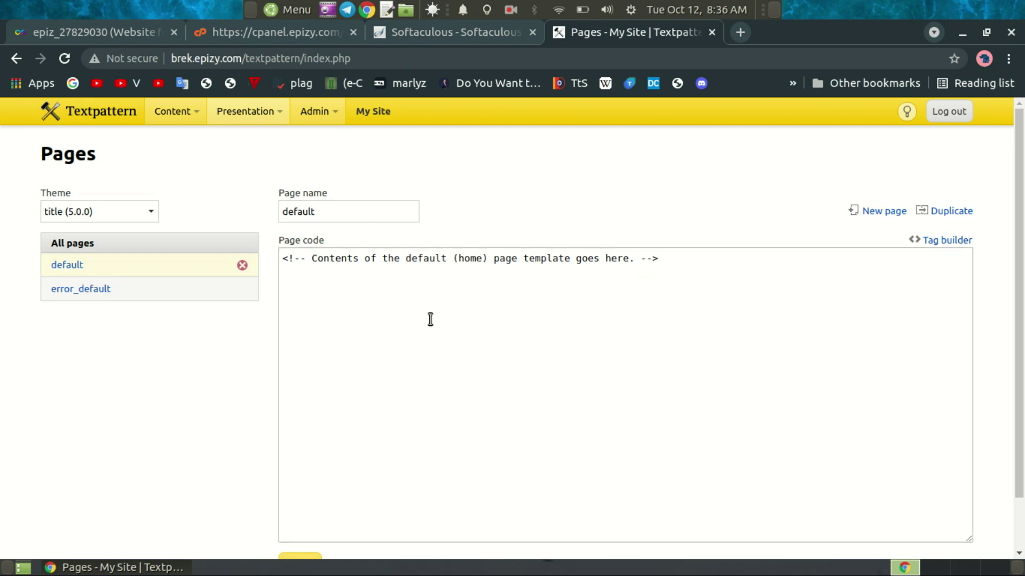
click(110, 214)
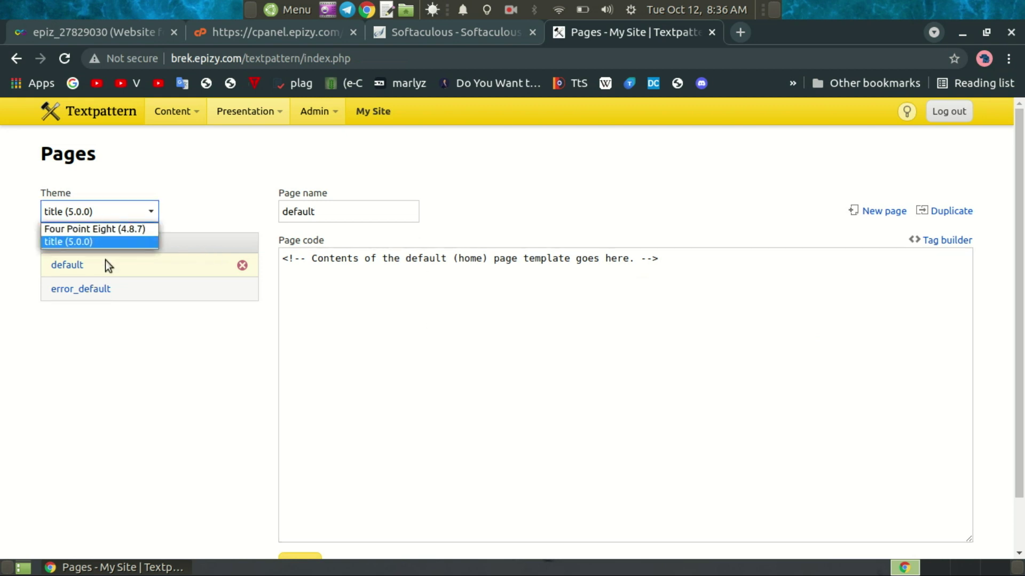
click(88, 226)
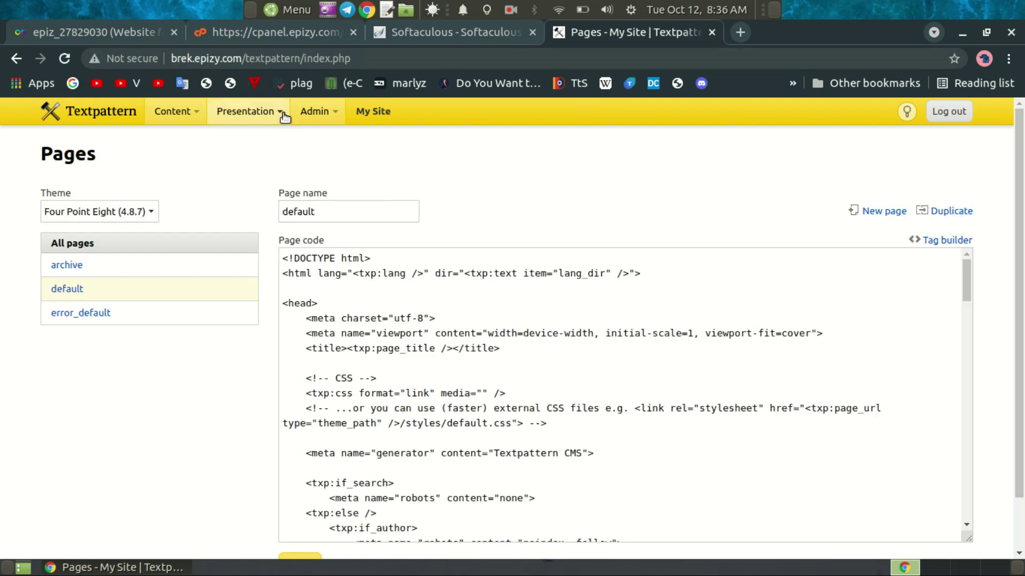
click(258, 113)
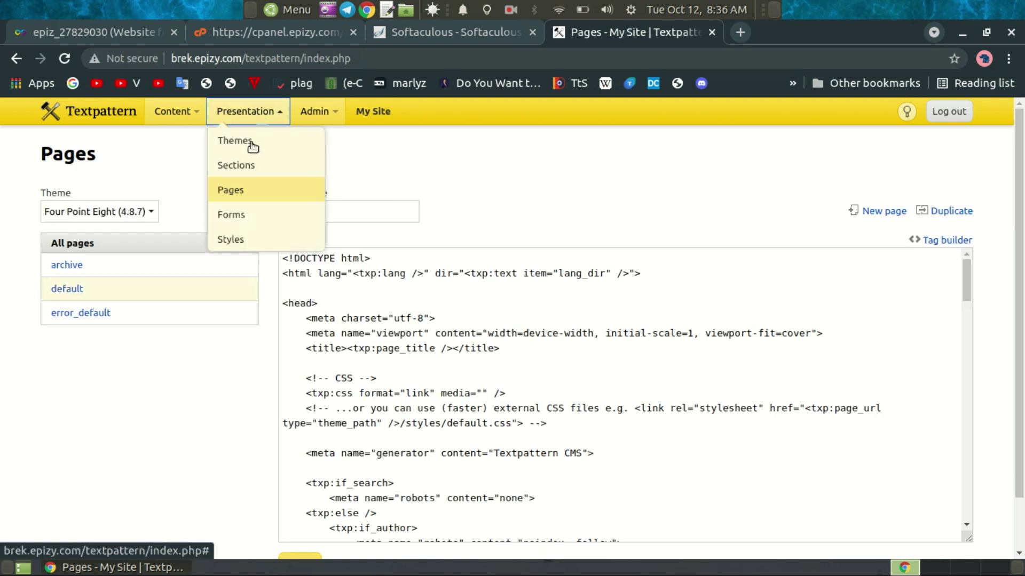
- Open Forms and expand then collapse the File, Comment and Miscellaneous form groups
click(249, 219)
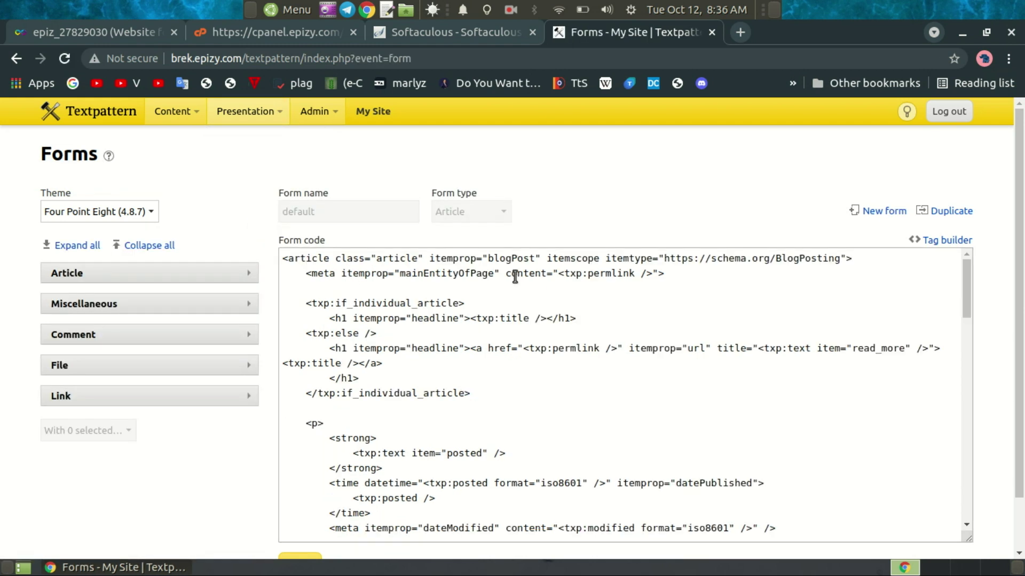
scroll(551, 406, down, 3)
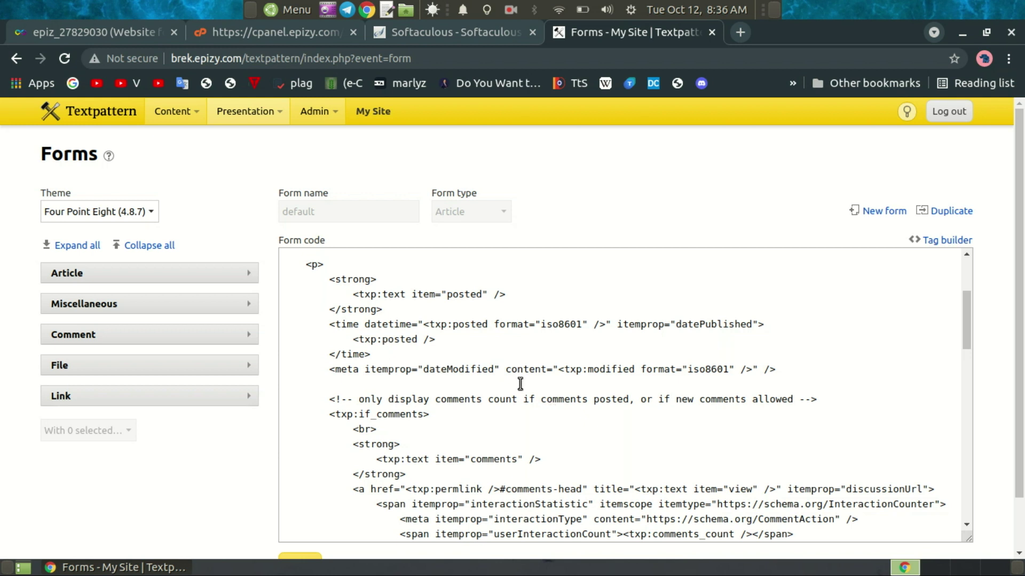
click(130, 372)
click(129, 372)
click(119, 340)
click(119, 336)
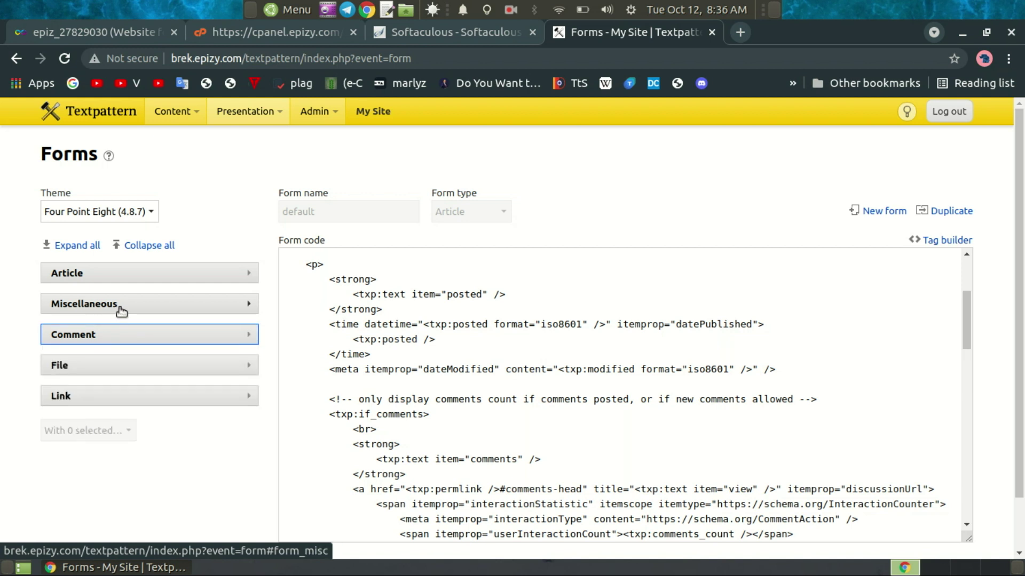
click(121, 310)
click(122, 308)
- Expand and collapse the Article and Link form groups, then open Presentation > Styles
click(117, 273)
click(117, 273)
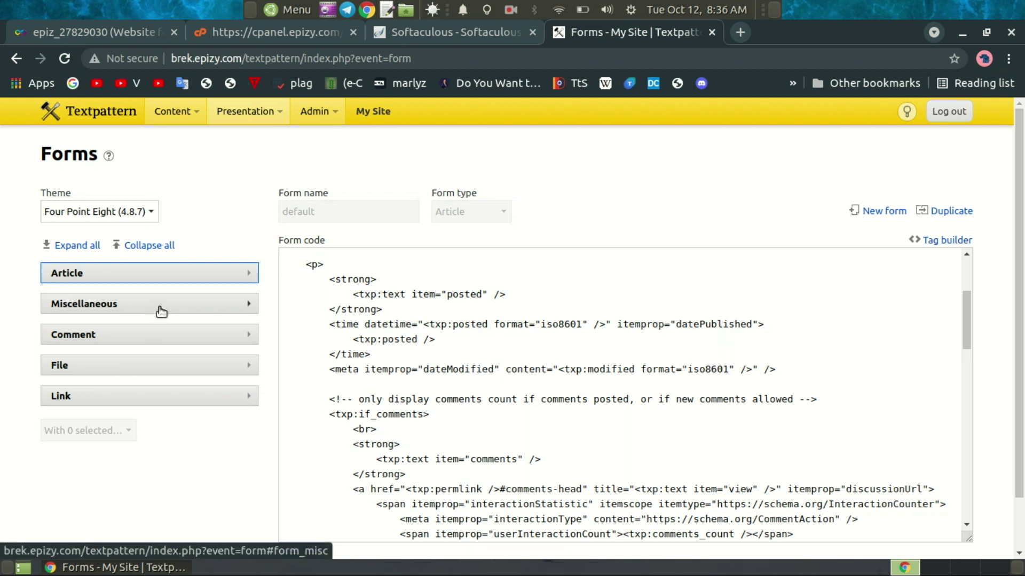
click(86, 402)
click(87, 401)
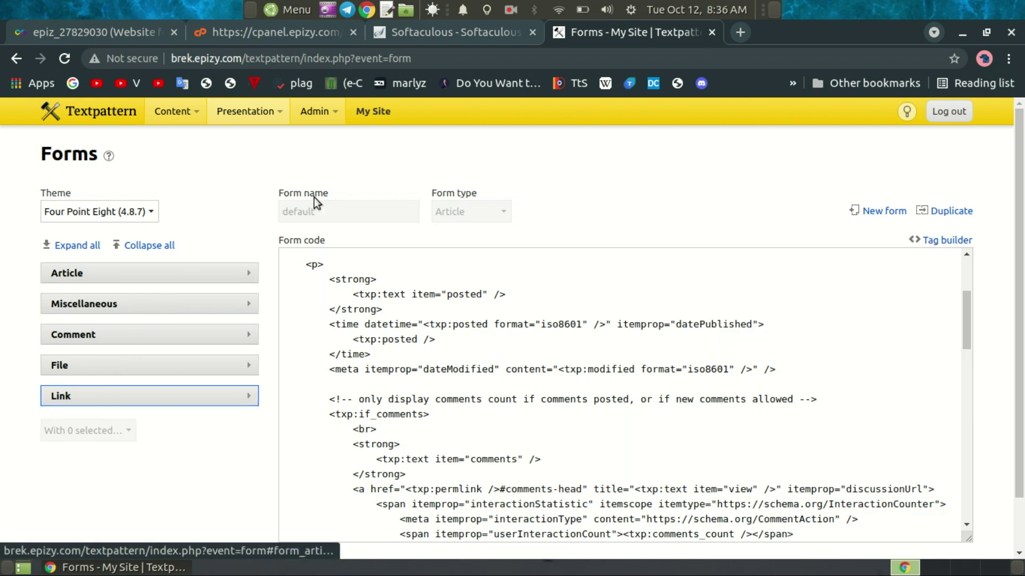
click(236, 124)
click(230, 237)
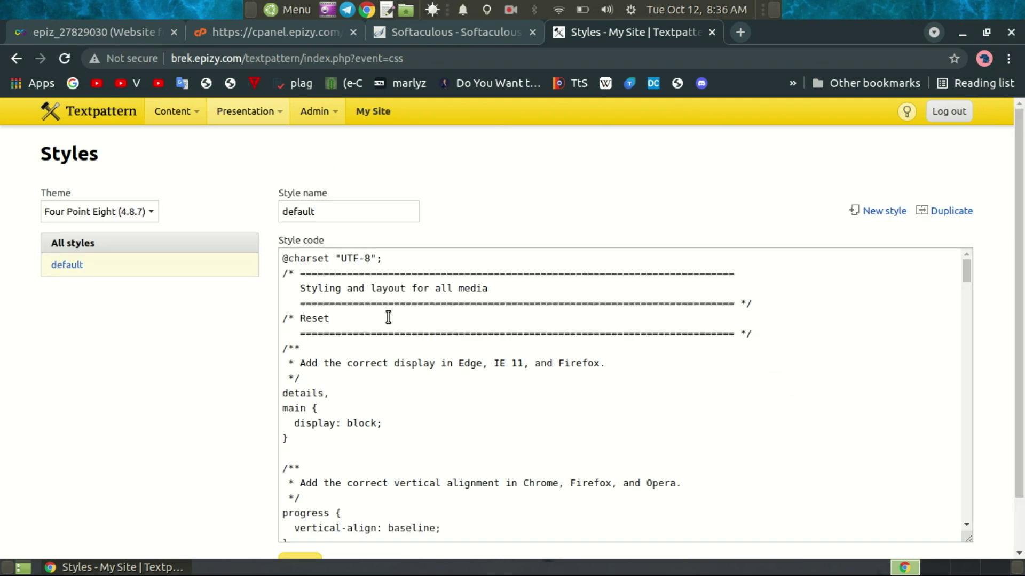
- Scroll through the default stylesheet and start a new blank style
scroll(387, 317, down, 10)
scroll(440, 410, down, 20)
scroll(452, 409, down, 15)
click(968, 307)
drag(969, 306, 969, 368)
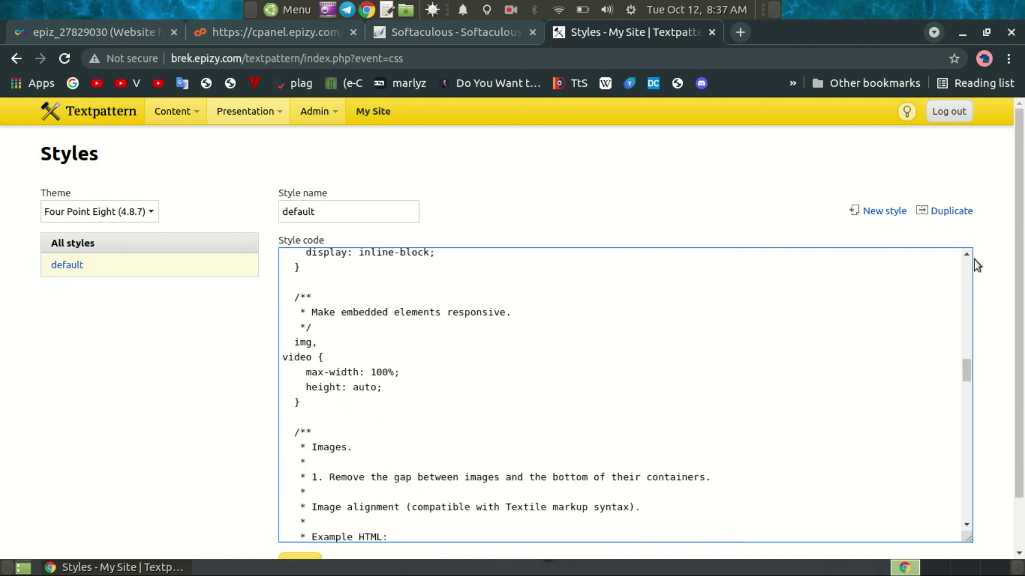
click(881, 210)
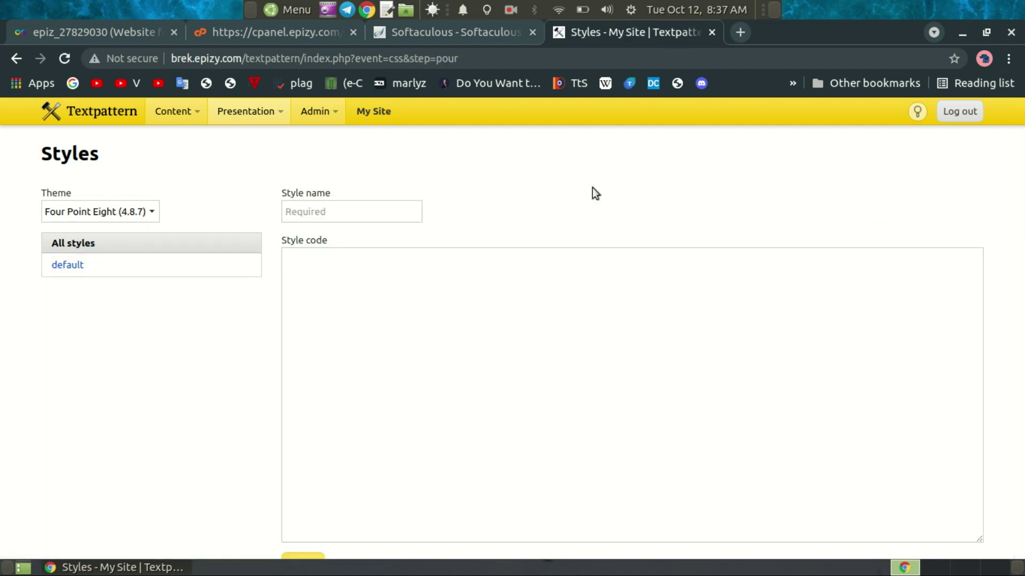
- Open and close the Theme list and the Presentation and Admin menus without changing anything
scroll(435, 377, down, 2)
scroll(418, 331, up, 2)
click(149, 208)
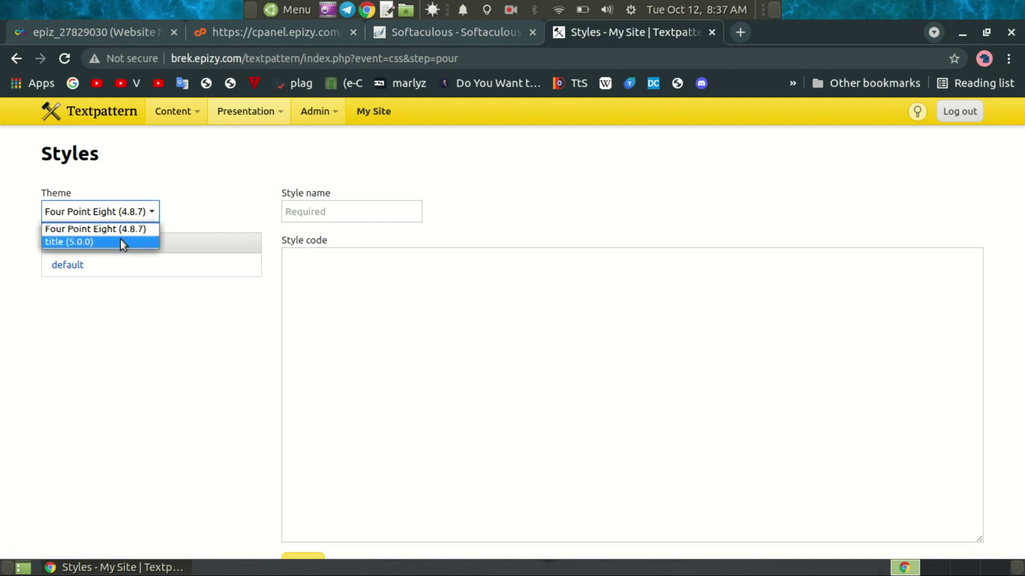
click(127, 361)
click(122, 206)
click(278, 131)
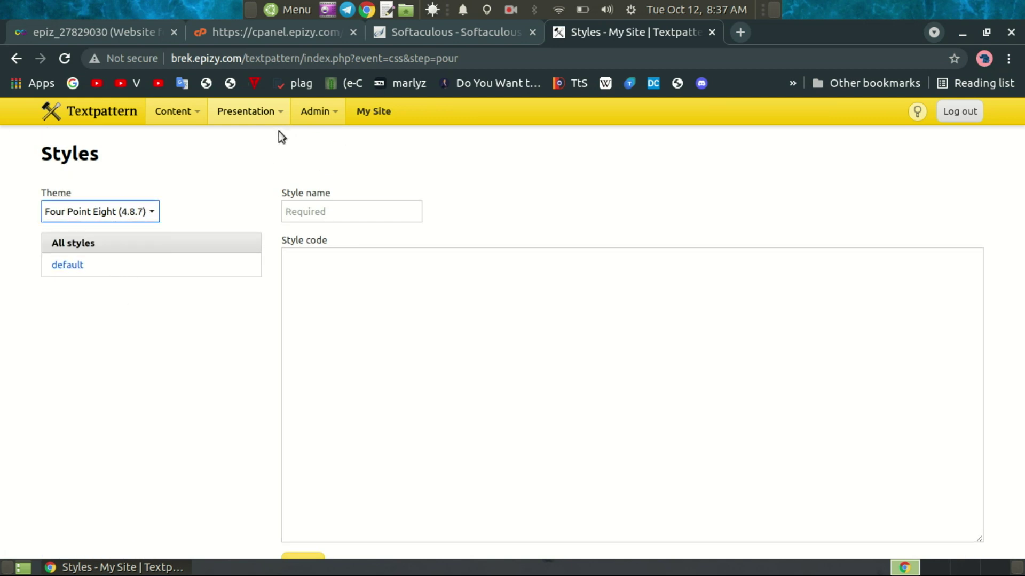
click(255, 111)
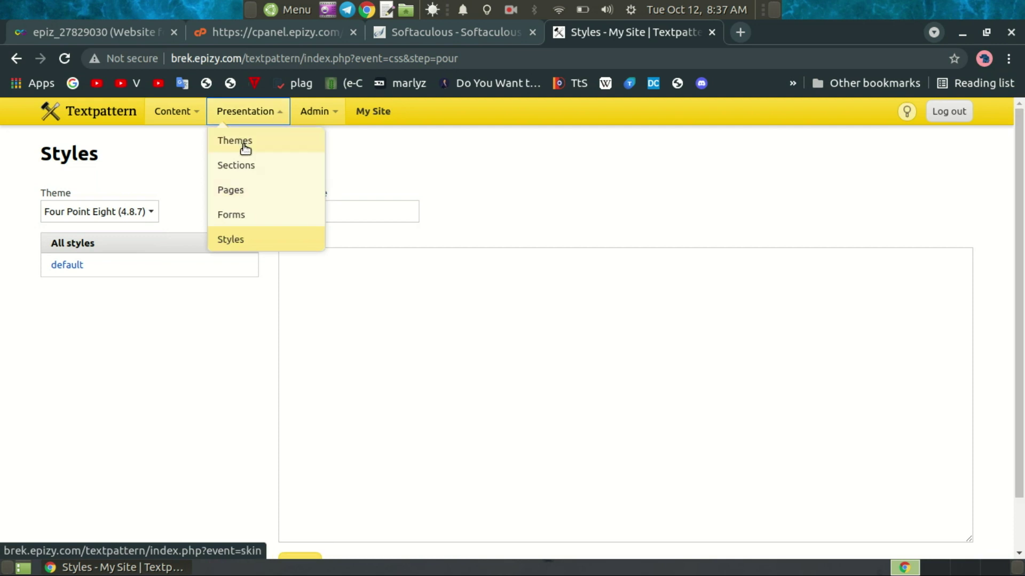
click(127, 210)
click(99, 325)
click(242, 111)
click(241, 111)
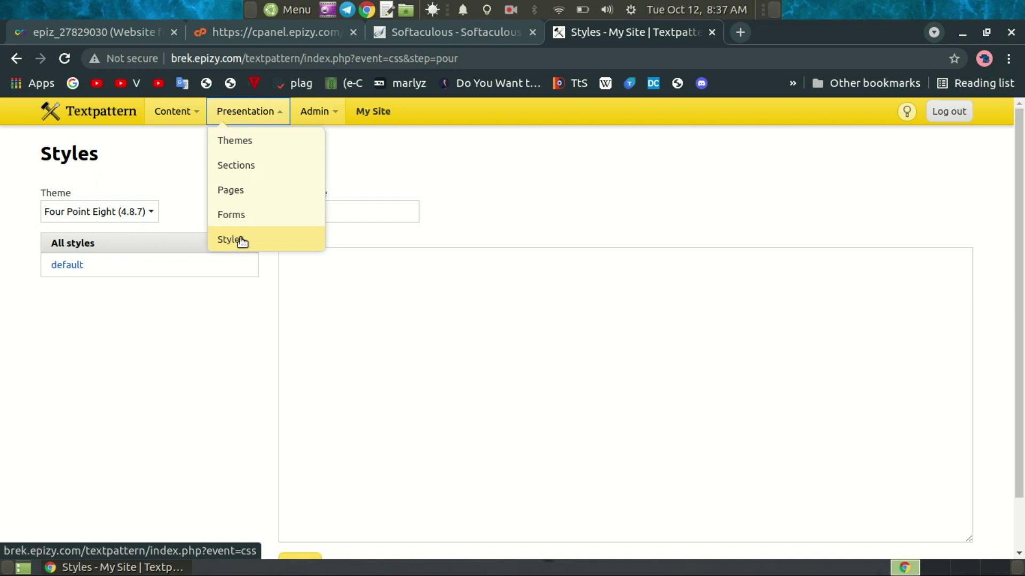
click(318, 114)
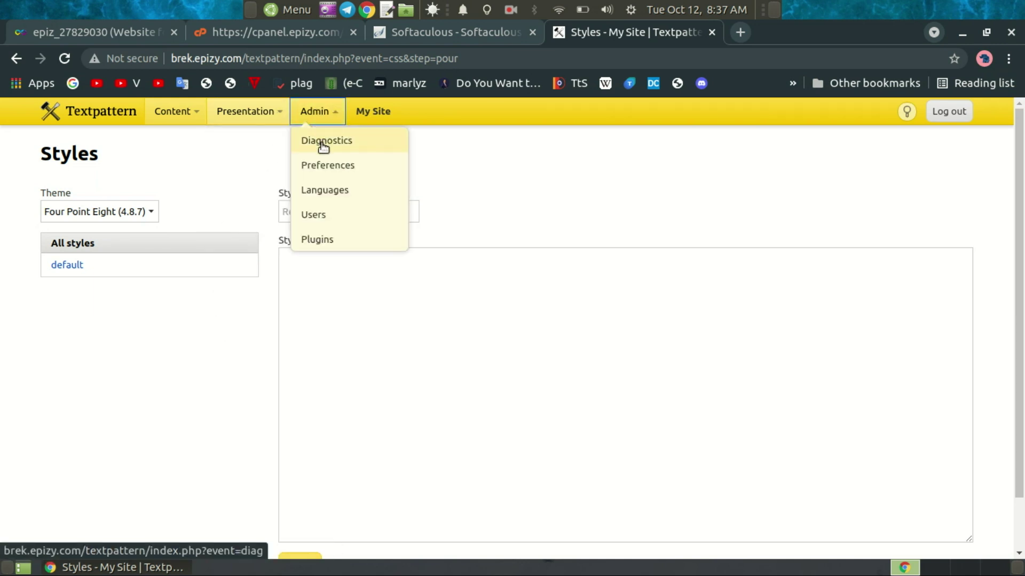
- Choose title (5.0.0) in Theme, open its 'default' style and confirm deleting it
click(99, 211)
click(84, 240)
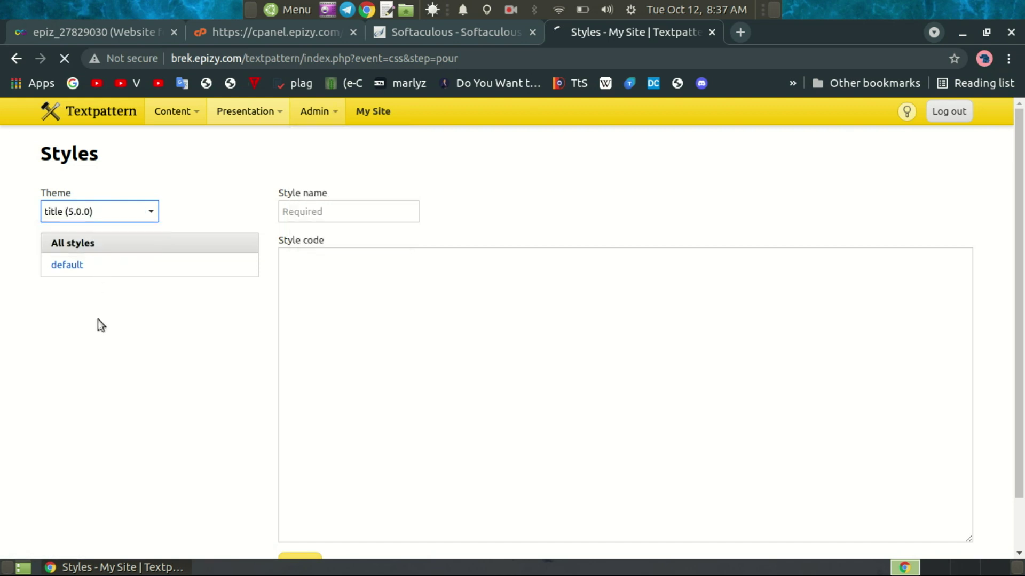
click(332, 285)
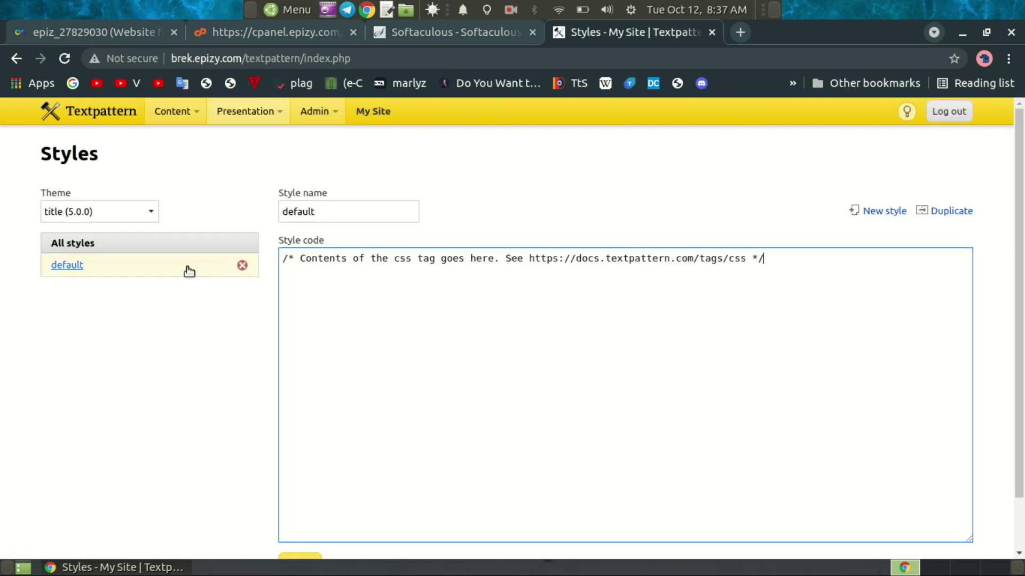
click(242, 265)
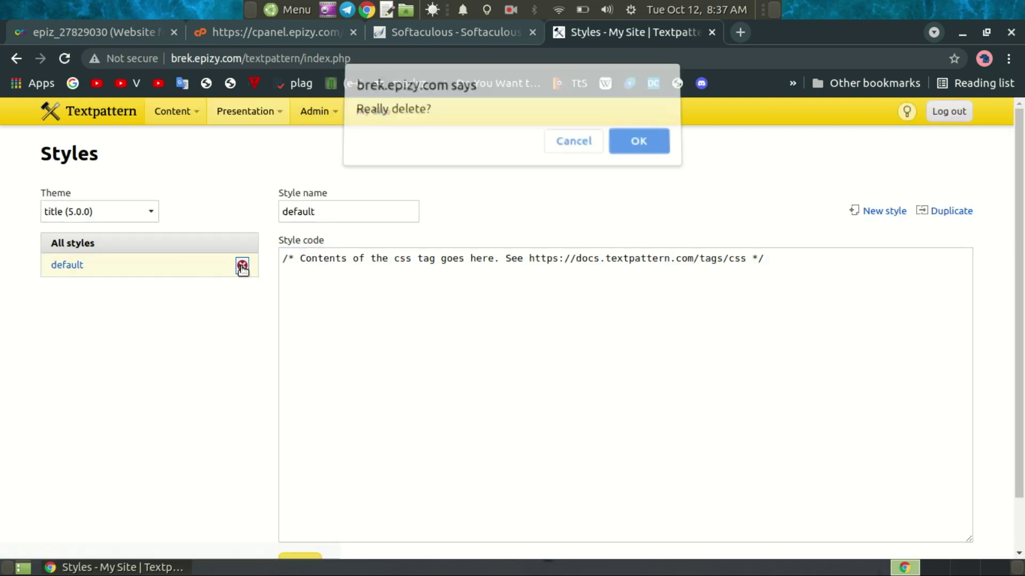
click(616, 152)
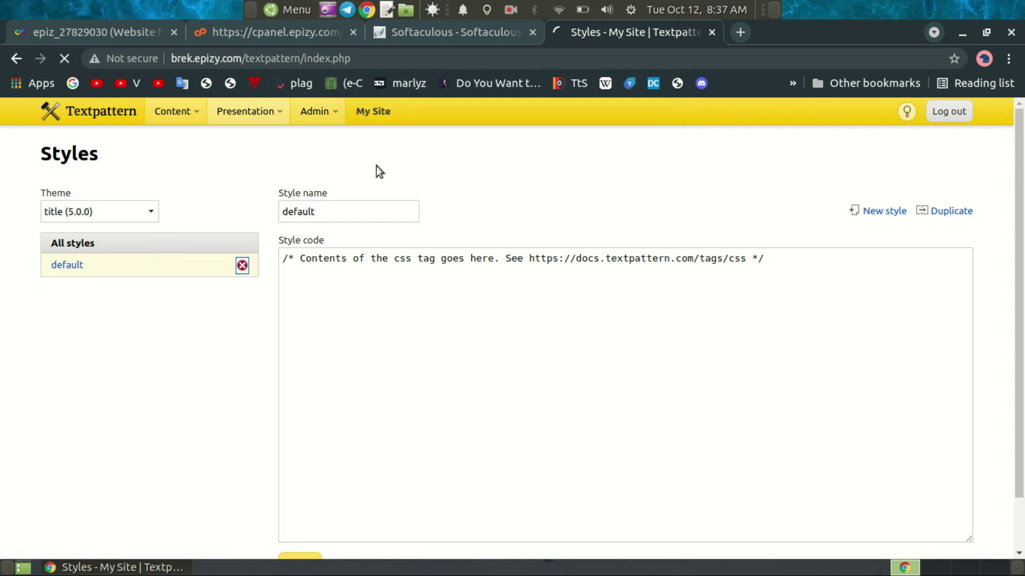
click(321, 111)
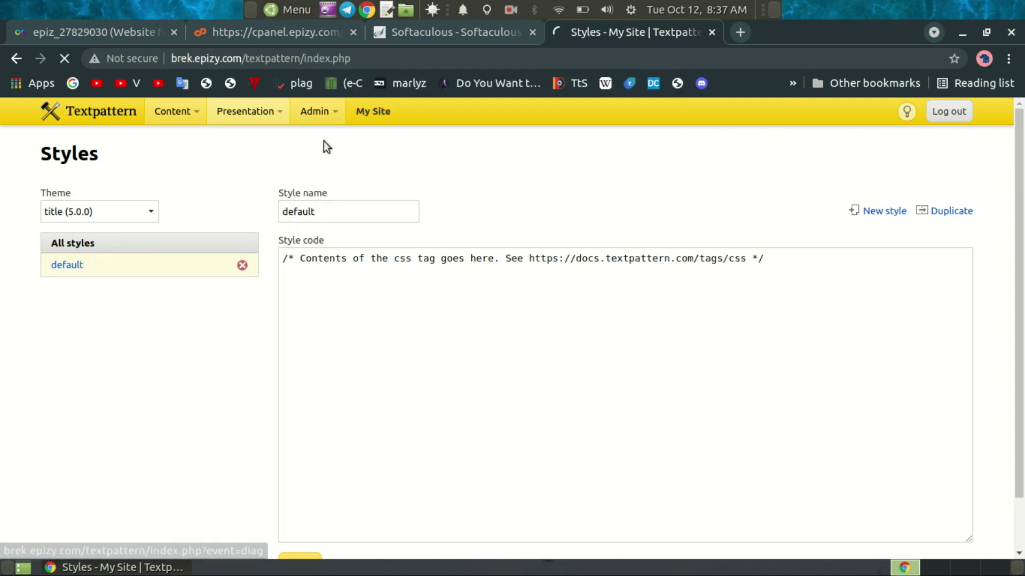
- Open the Diagnostics page from the Admin menu and look over its pre-flight report
click(323, 111)
click(326, 141)
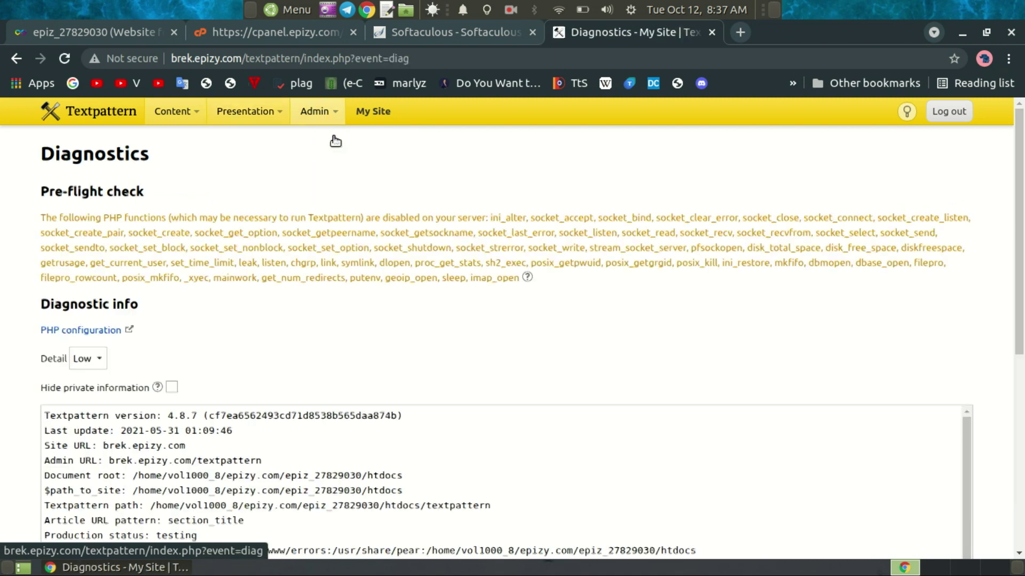
scroll(293, 359, down, 6)
scroll(292, 359, down, 15)
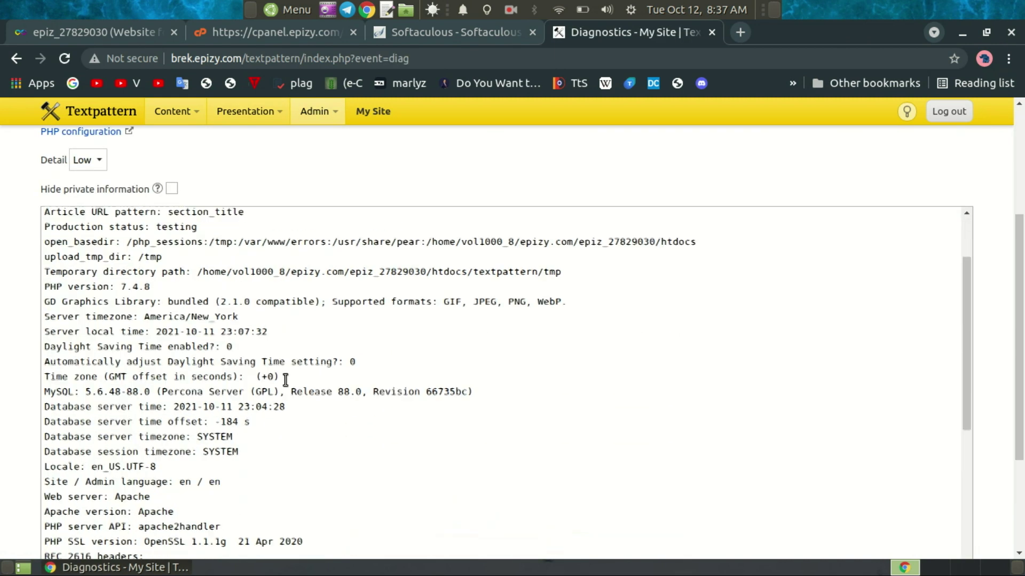
scroll(304, 406, up, 15)
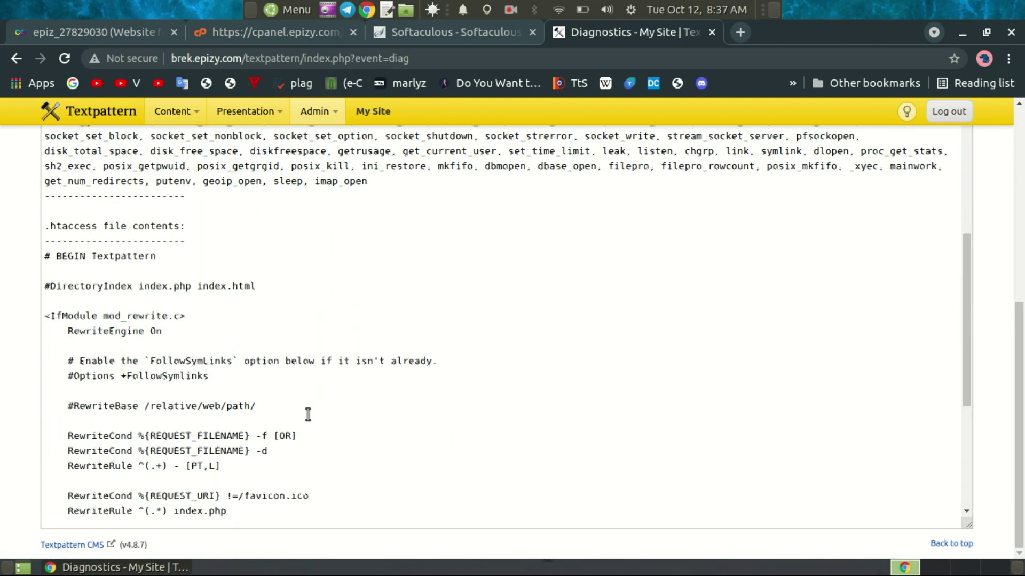
drag(149, 307, 100, 311)
click(94, 320)
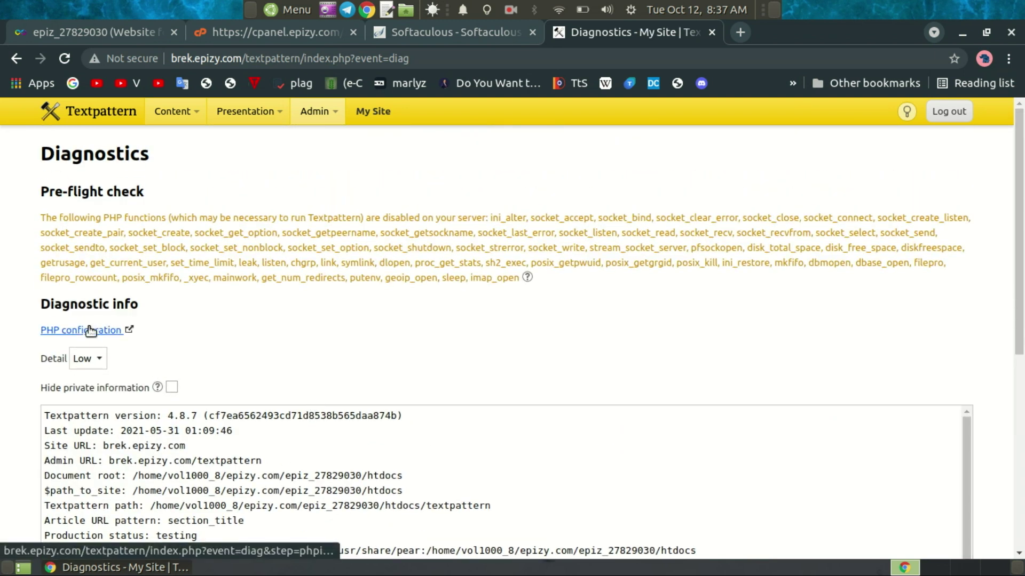
- Change the diagnostic detail level from Low to High and scroll through the fuller report
click(104, 362)
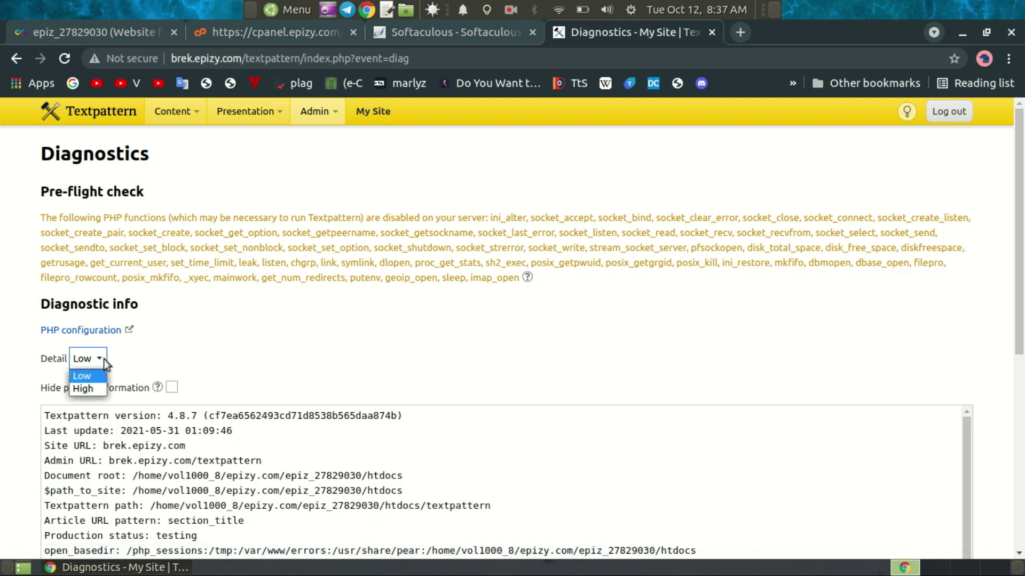
click(84, 388)
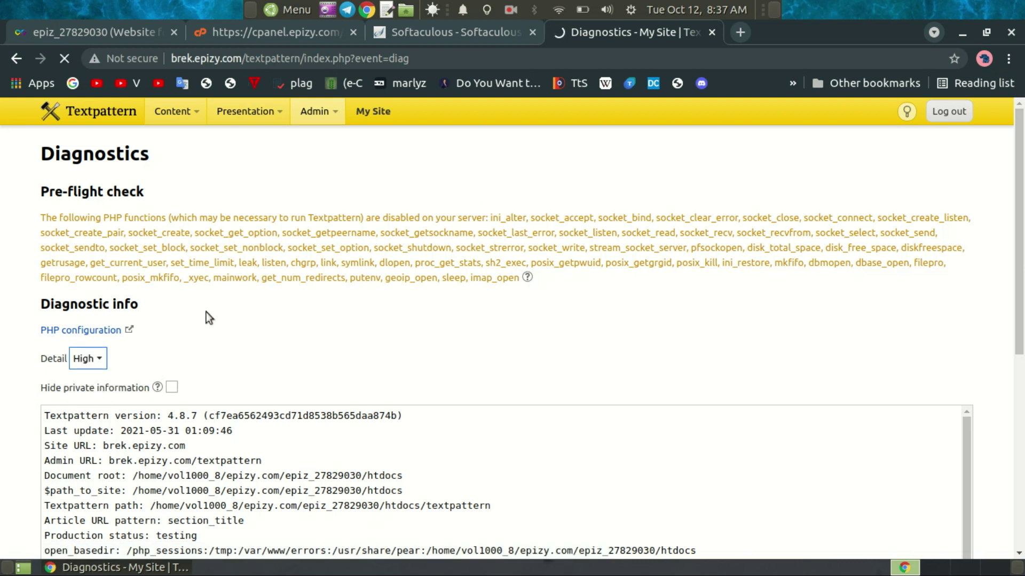
scroll(214, 306, down, 20)
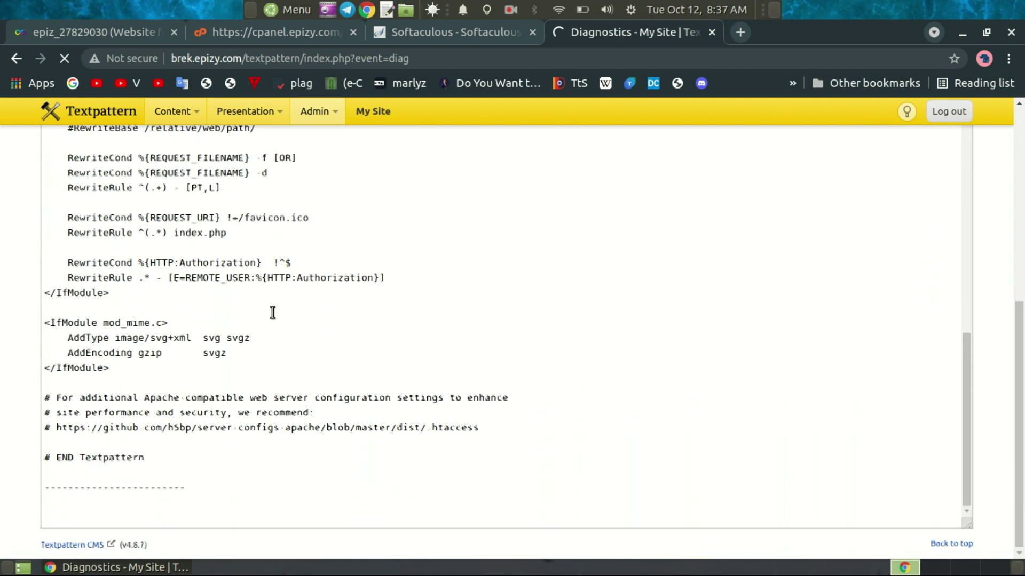
scroll(312, 421, up, 15)
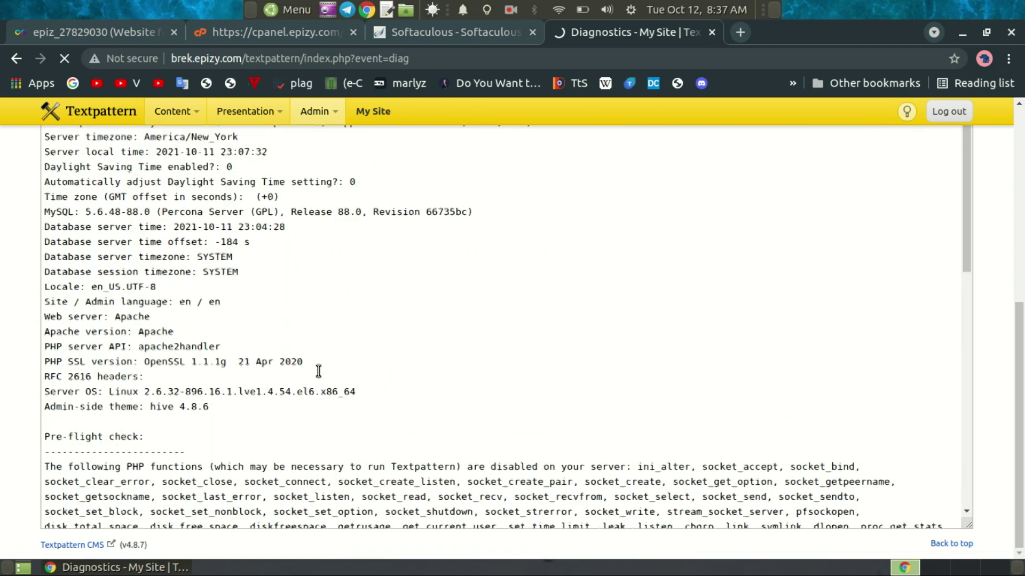
scroll(319, 338, down, 5)
scroll(353, 347, down, 20)
scroll(270, 374, up, 10)
scroll(273, 376, up, 20)
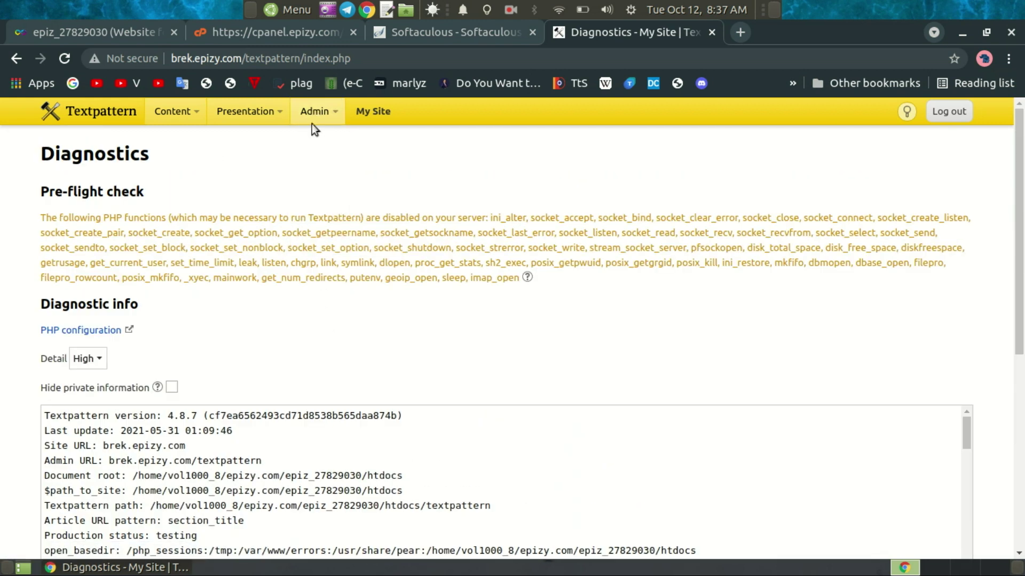
click(309, 113)
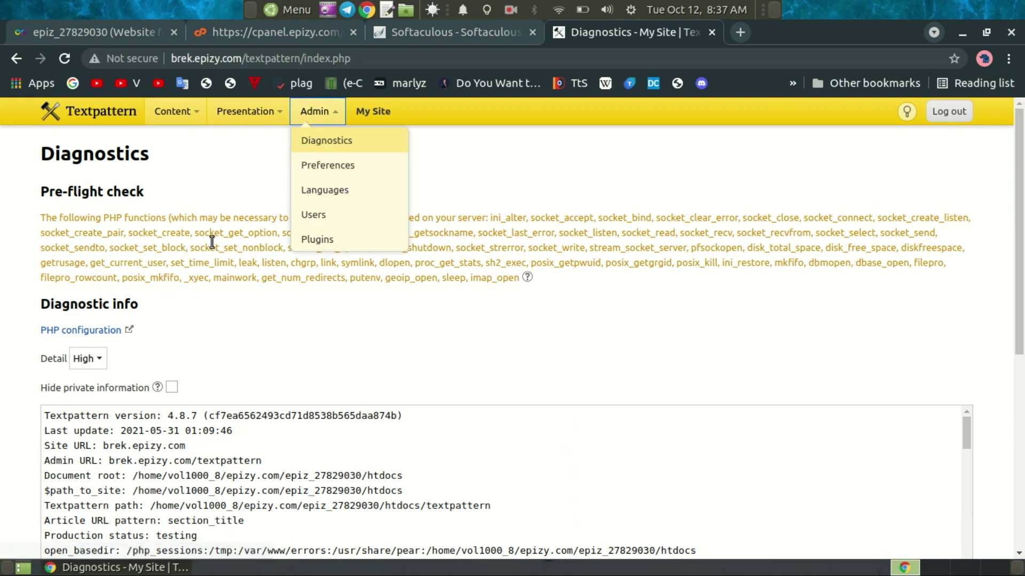
- Highlight and read the pre-flight check, admin URL and site path lines of the report
drag(47, 217, 345, 223)
click(318, 254)
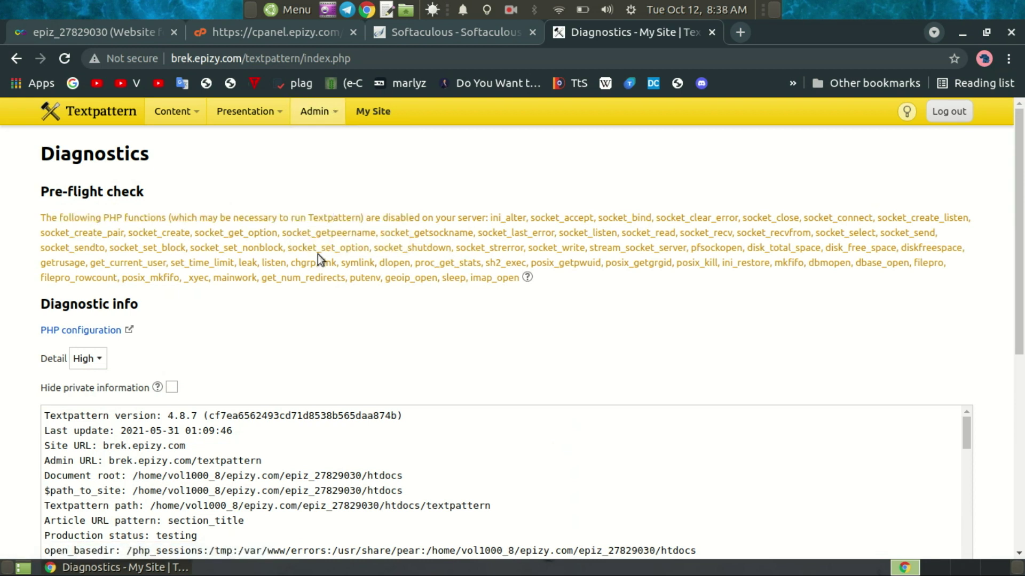
scroll(283, 320, down, 5)
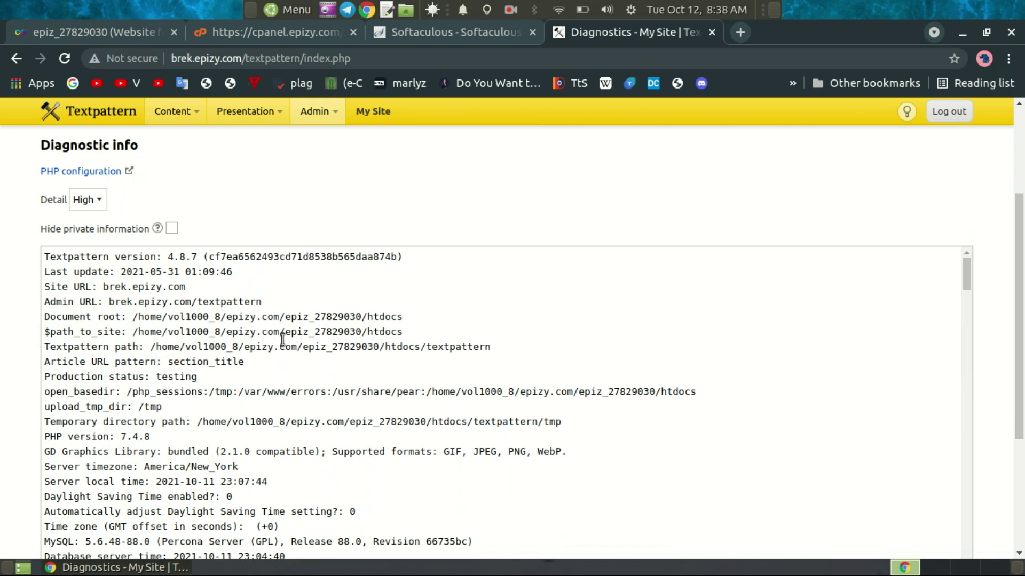
drag(363, 331, 191, 302)
click(151, 360)
scroll(151, 360, down, 1)
scroll(151, 360, up, 1)
drag(91, 302, 162, 310)
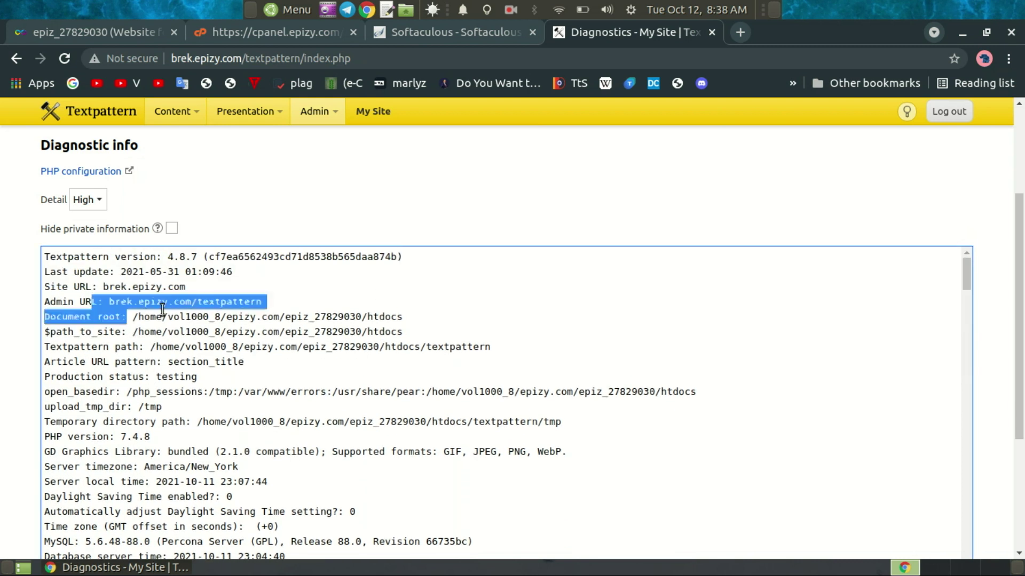
click(172, 337)
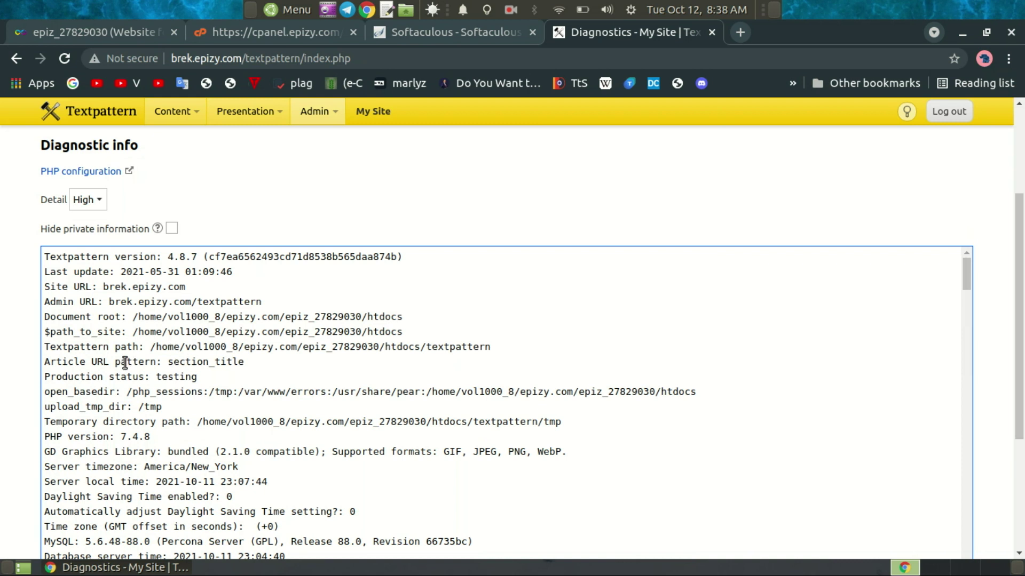
scroll(148, 397, down, 2)
scroll(221, 337, down, 5)
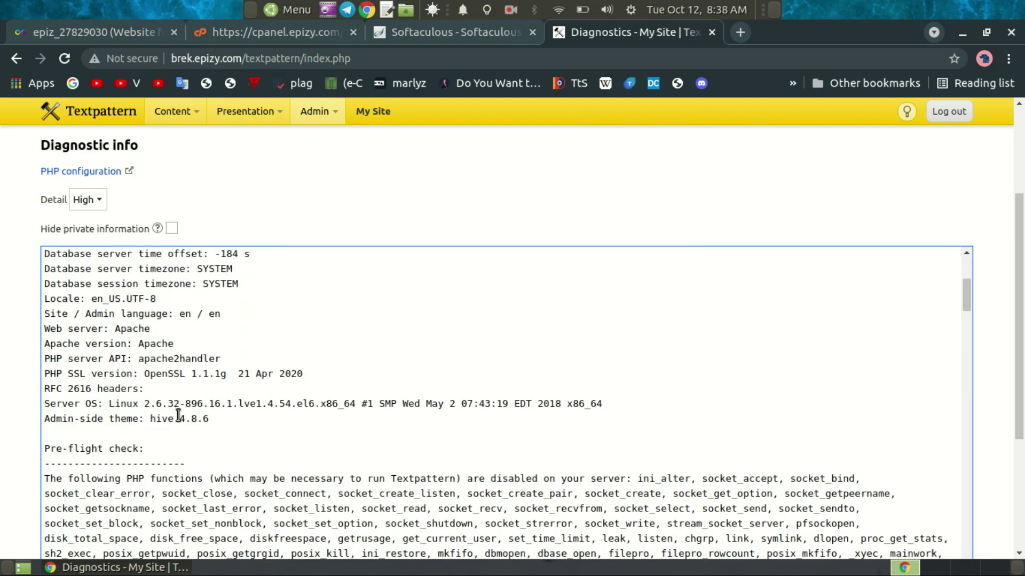
drag(179, 404, 158, 344)
click(288, 370)
- Review the PHP server API, web server and remaining report lines, then open Admin > Preferences
drag(80, 359, 126, 358)
drag(71, 327, 160, 328)
click(160, 328)
scroll(160, 328, up, 3)
drag(127, 401, 238, 428)
scroll(288, 414, down, 6)
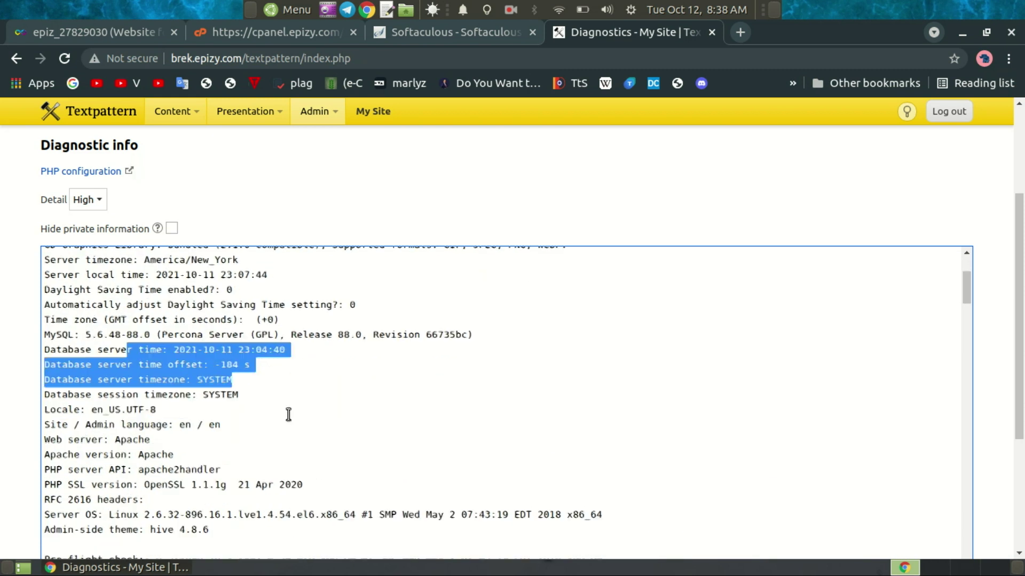
drag(187, 352, 317, 417)
click(314, 417)
scroll(270, 414, down, 4)
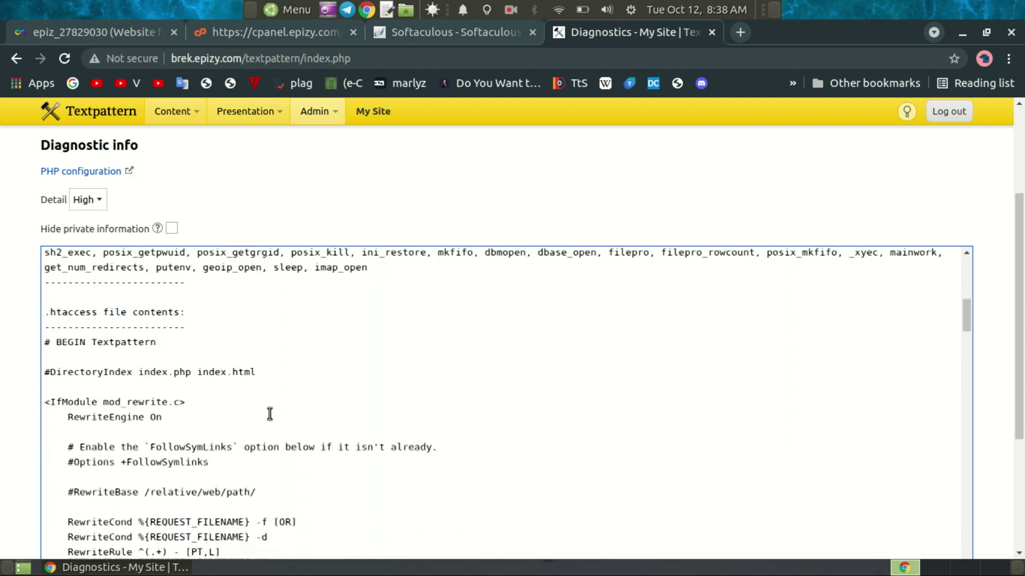
drag(110, 368, 309, 448)
click(308, 442)
scroll(313, 355, up, 10)
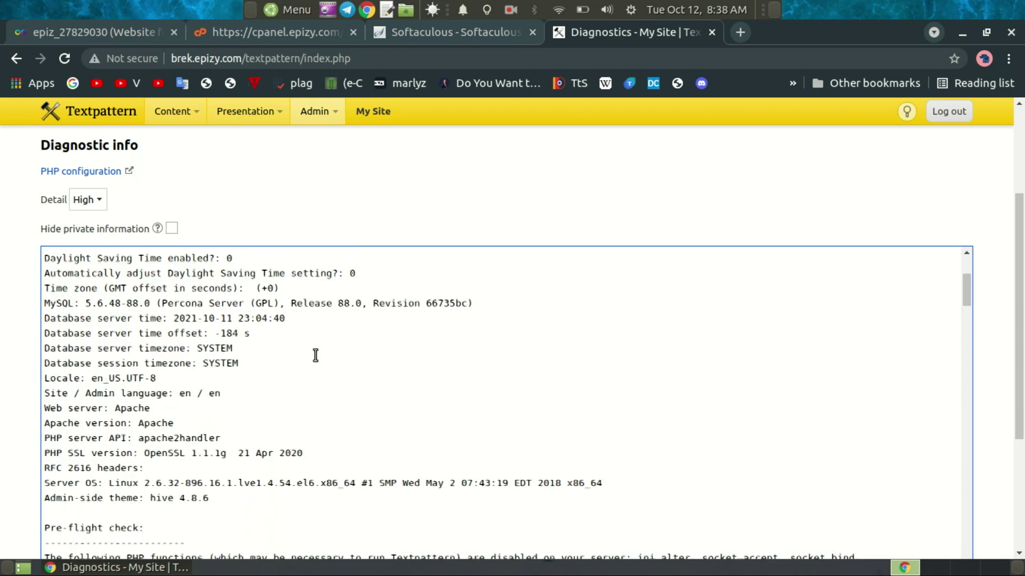
click(314, 111)
click(327, 167)
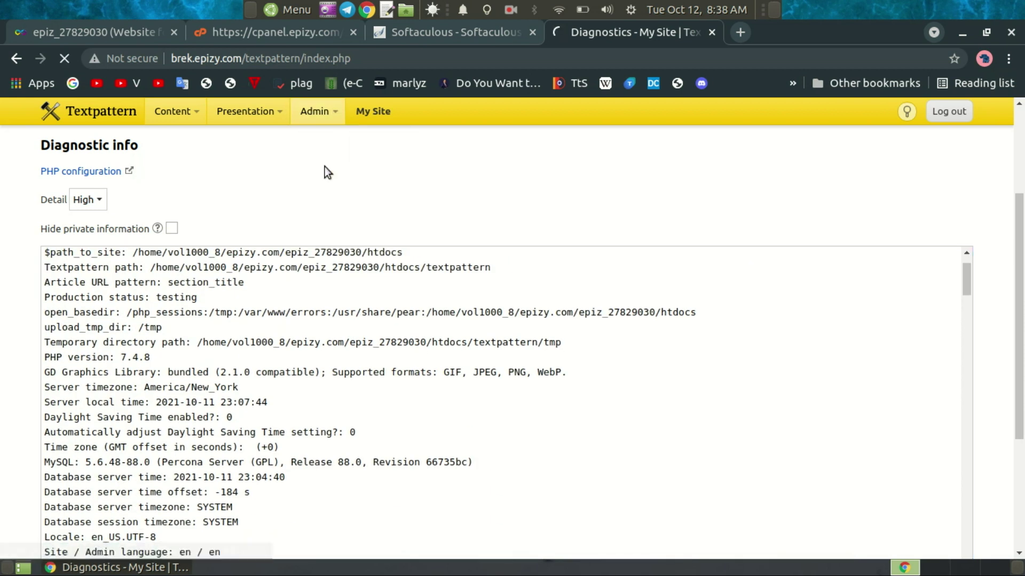
- Check the production status options and leave it set to Testing
scroll(402, 266, down, 1)
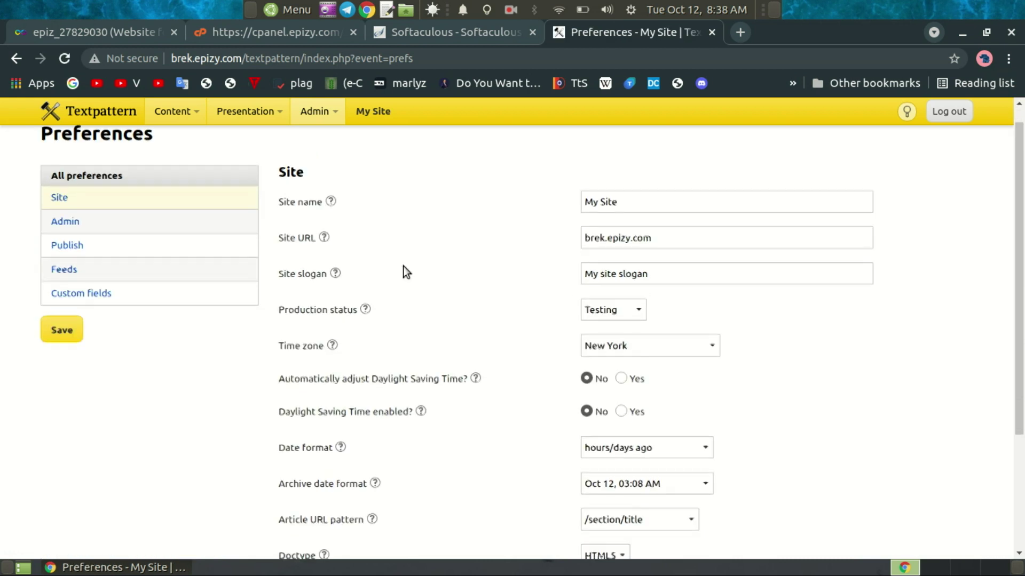
scroll(402, 267, up, 1)
scroll(402, 267, up, 1)
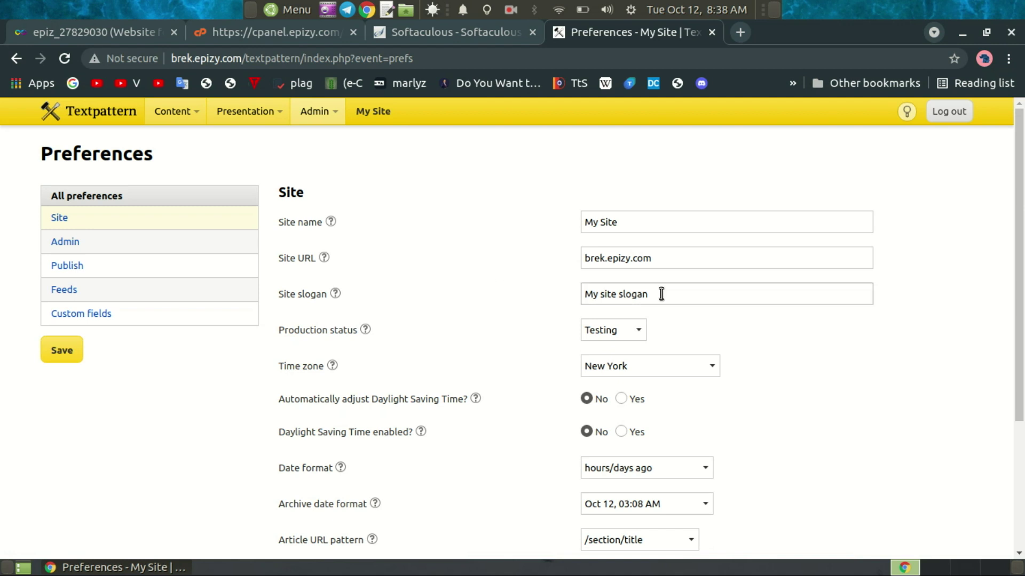
scroll(641, 312, down, 3)
click(610, 251)
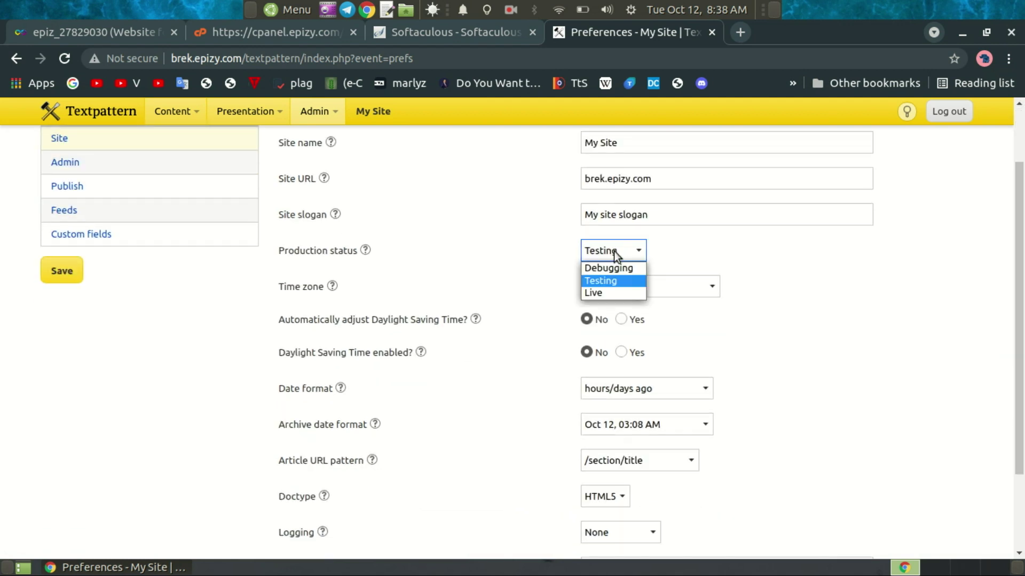
click(555, 257)
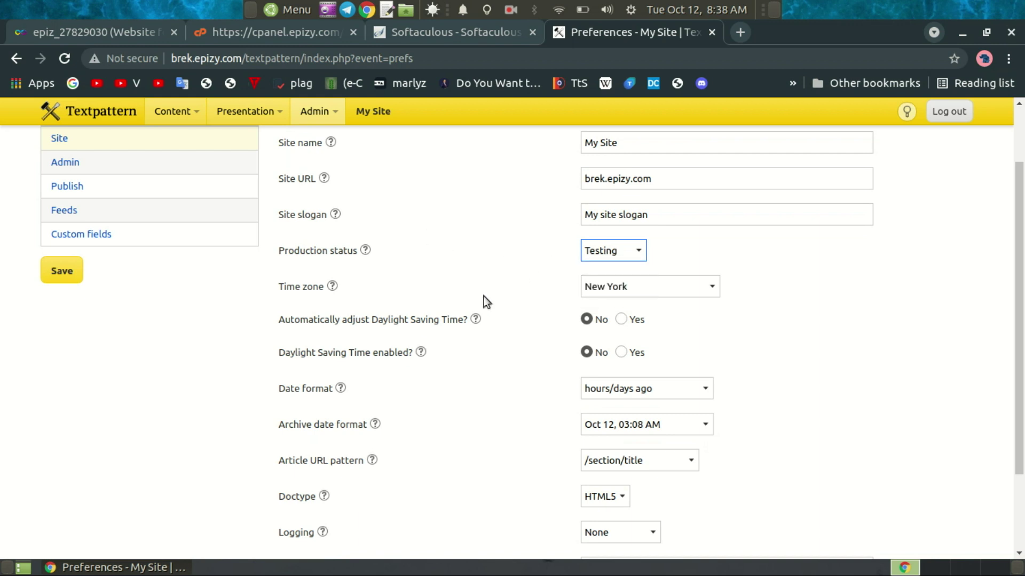
scroll(608, 296, down, 4)
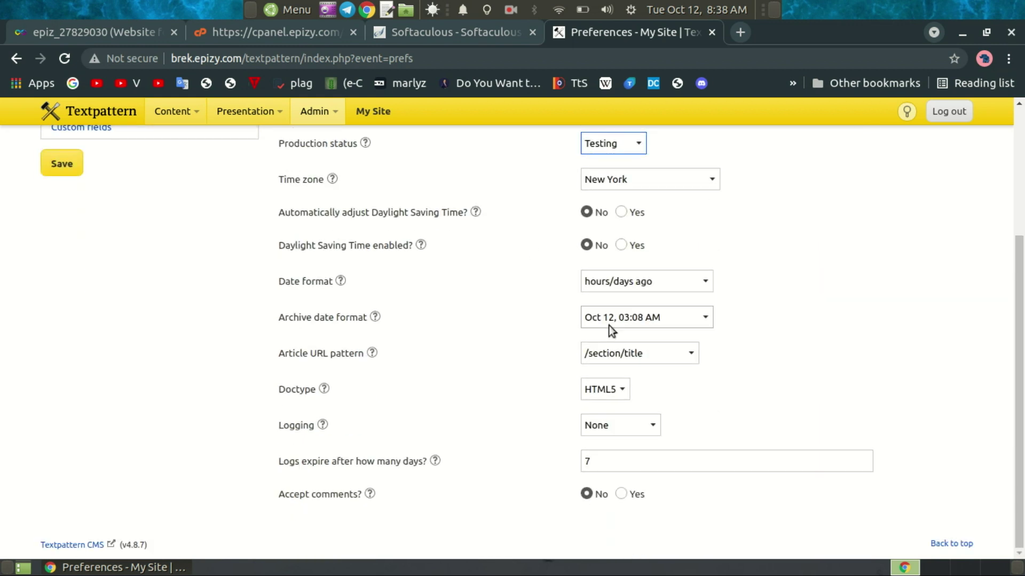
- Set the site time zone to Kosrae
click(603, 189)
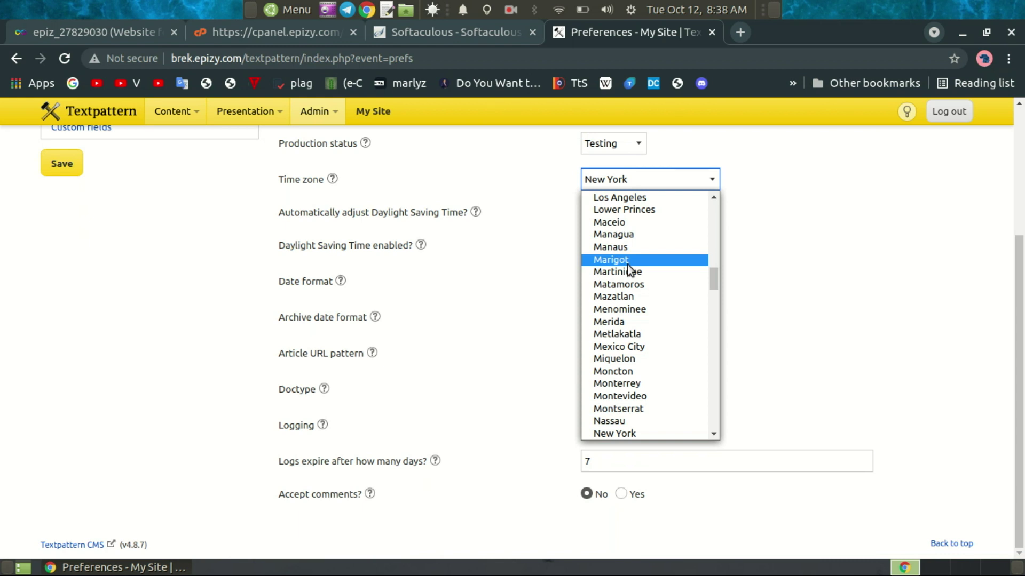
text(de)
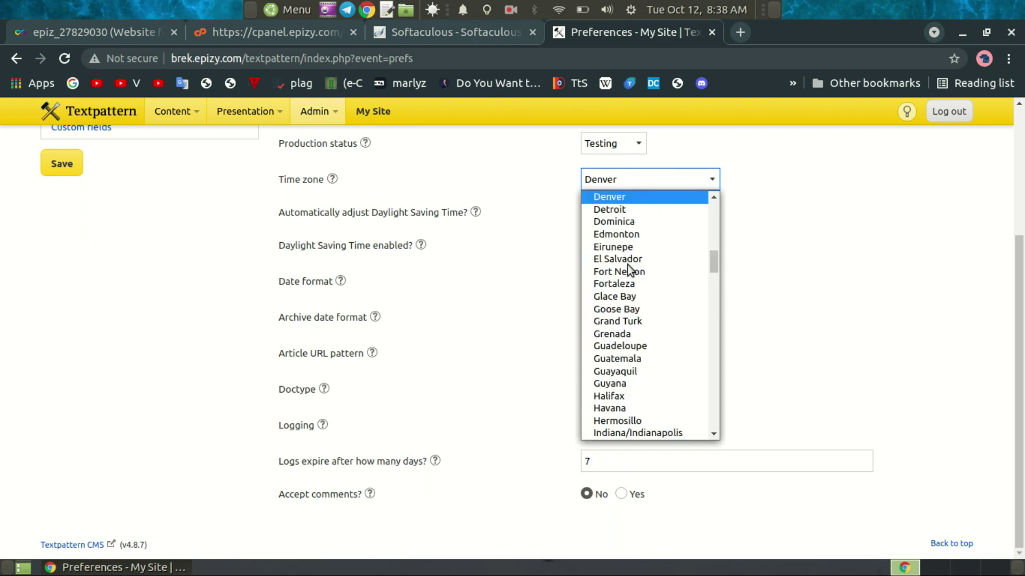
text(l)
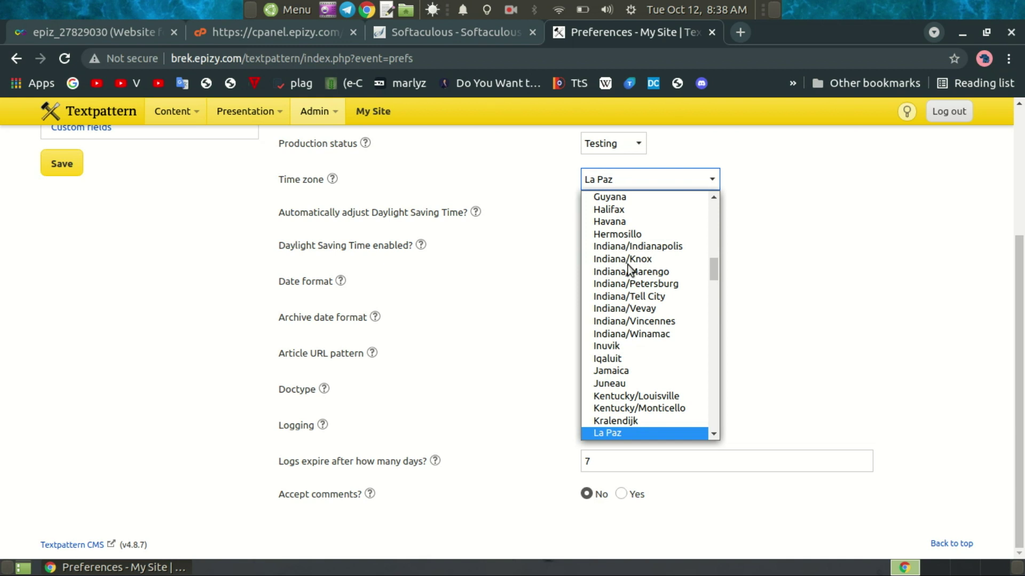
key(Down)
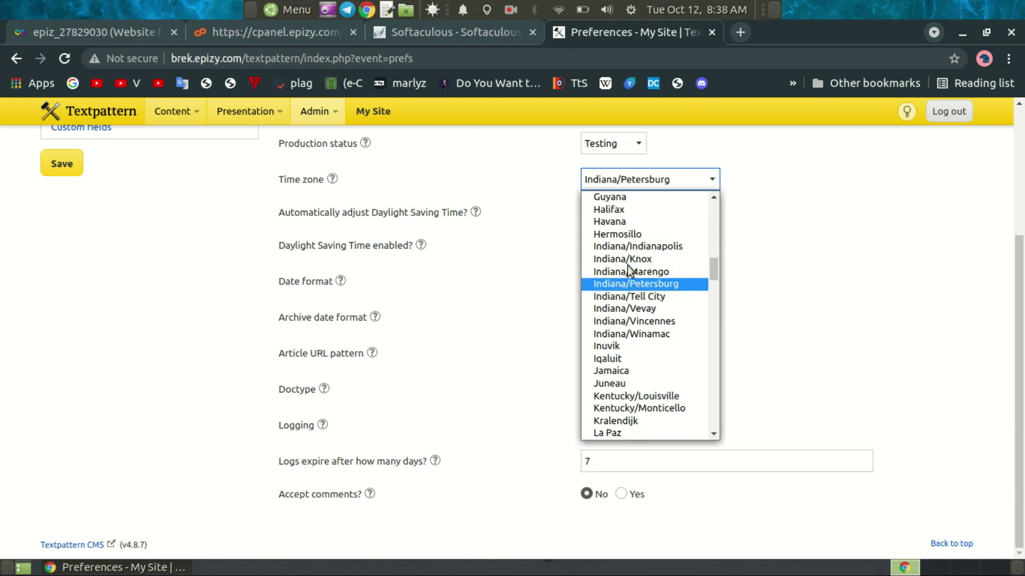
key(Down)
text(de)
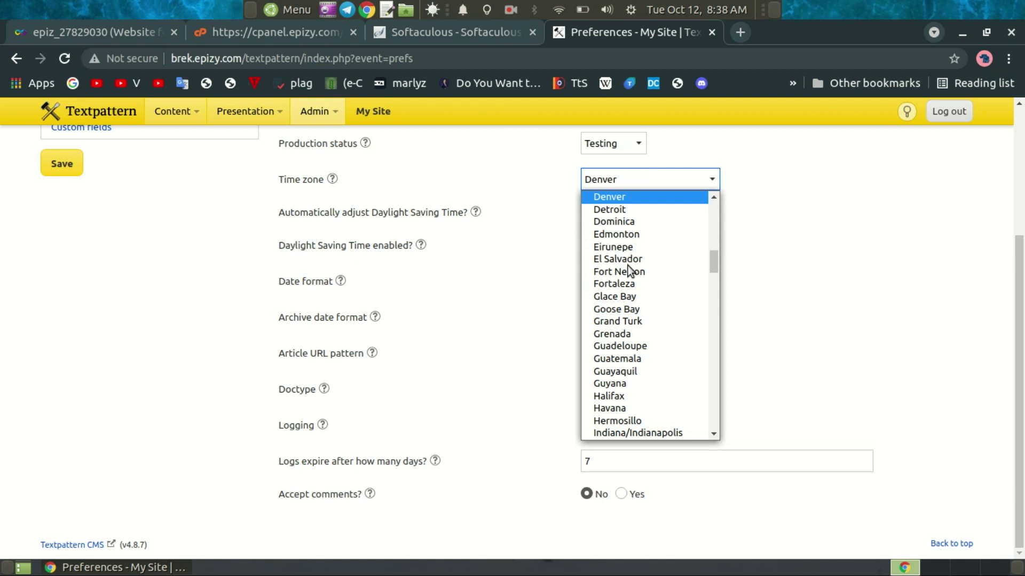
scroll(619, 267, up, 3)
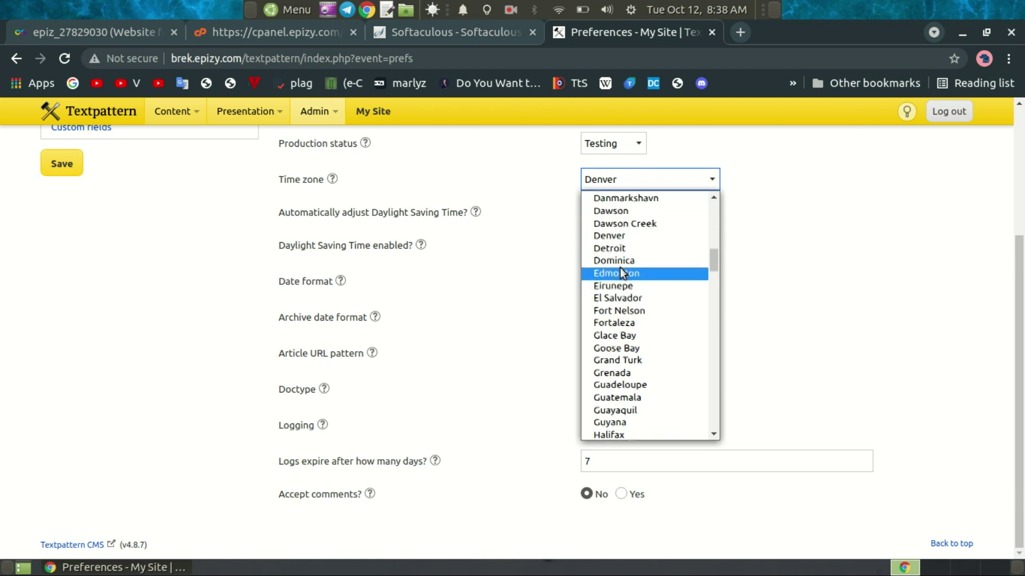
scroll(629, 300, up, 5)
scroll(628, 300, down, 5)
scroll(629, 307, down, 9)
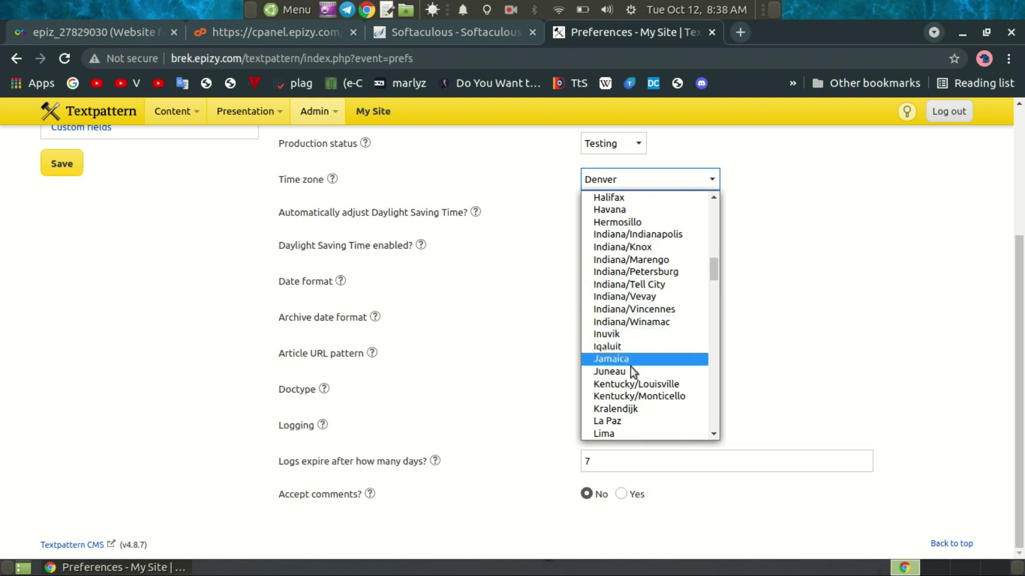
text(mus)
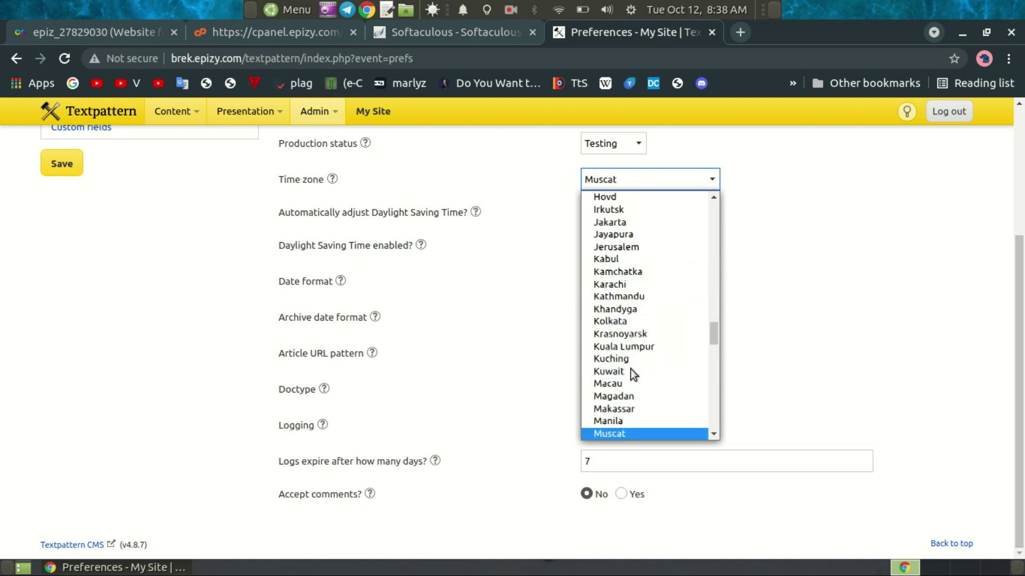
scroll(635, 403, down, 2)
scroll(636, 383, down, 1)
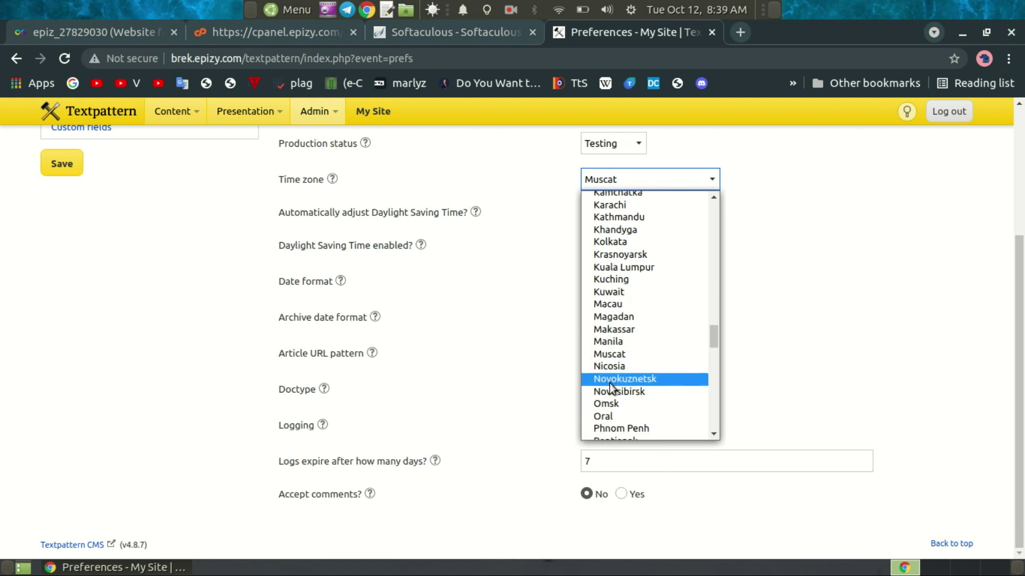
text(kos)
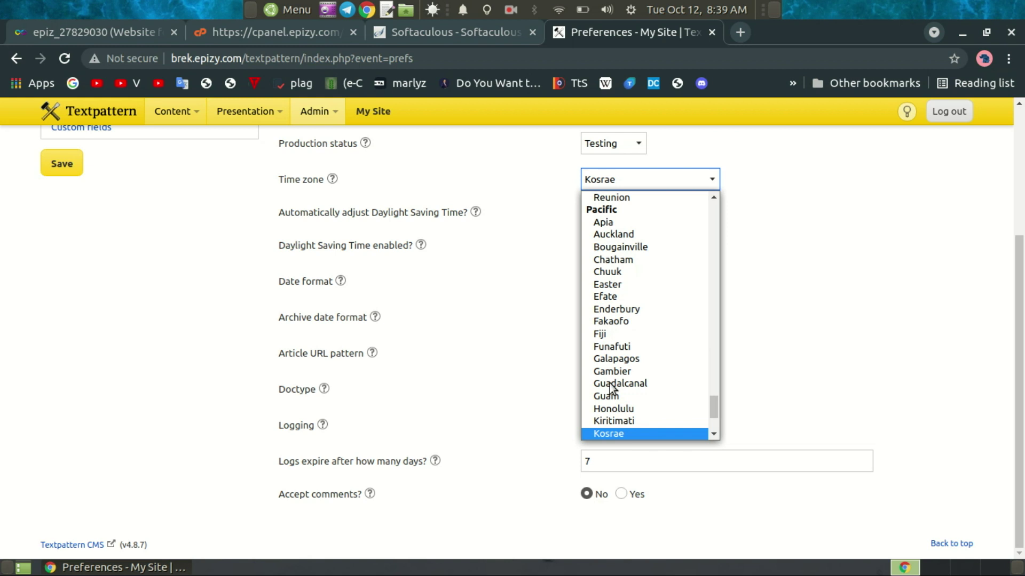
scroll(610, 383, down, 2)
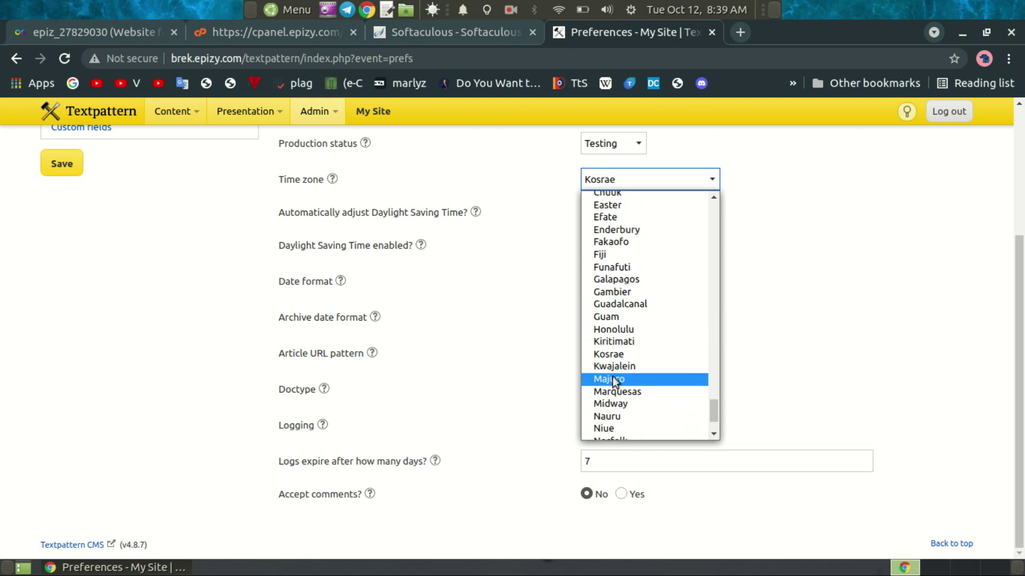
click(554, 311)
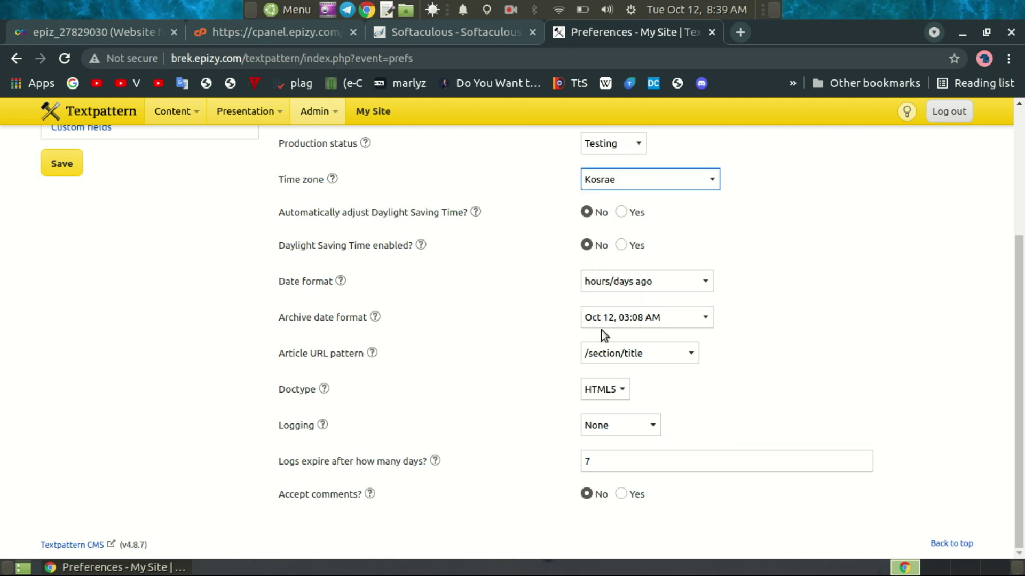
- Confirm the doctype stays HTML5 and logging stays None
click(624, 389)
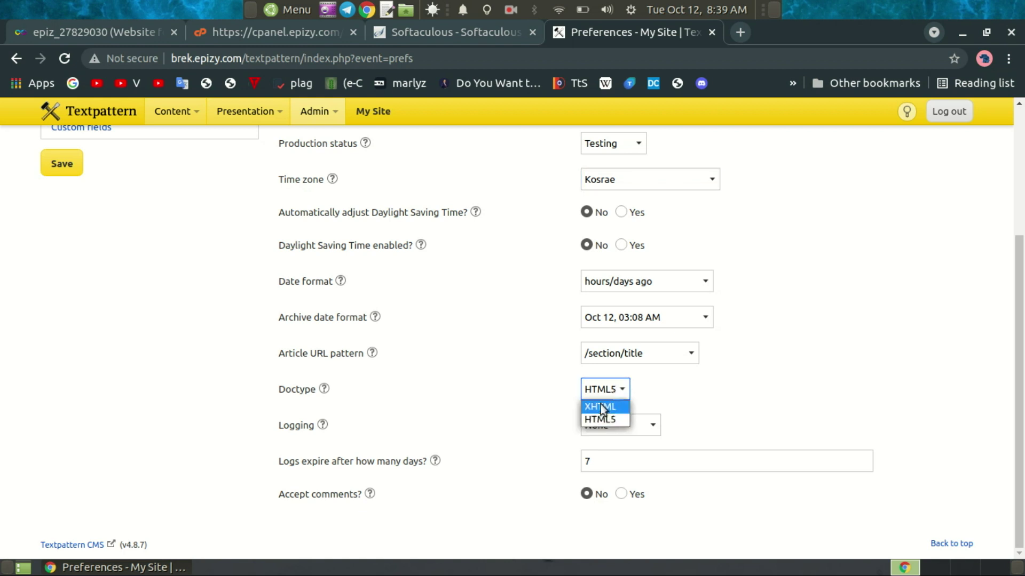
click(693, 389)
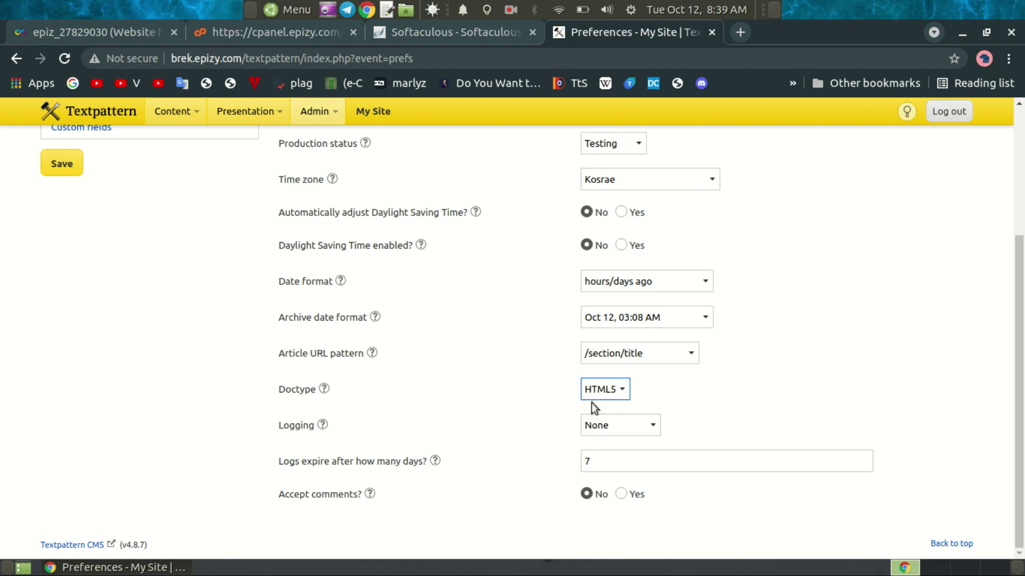
click(639, 413)
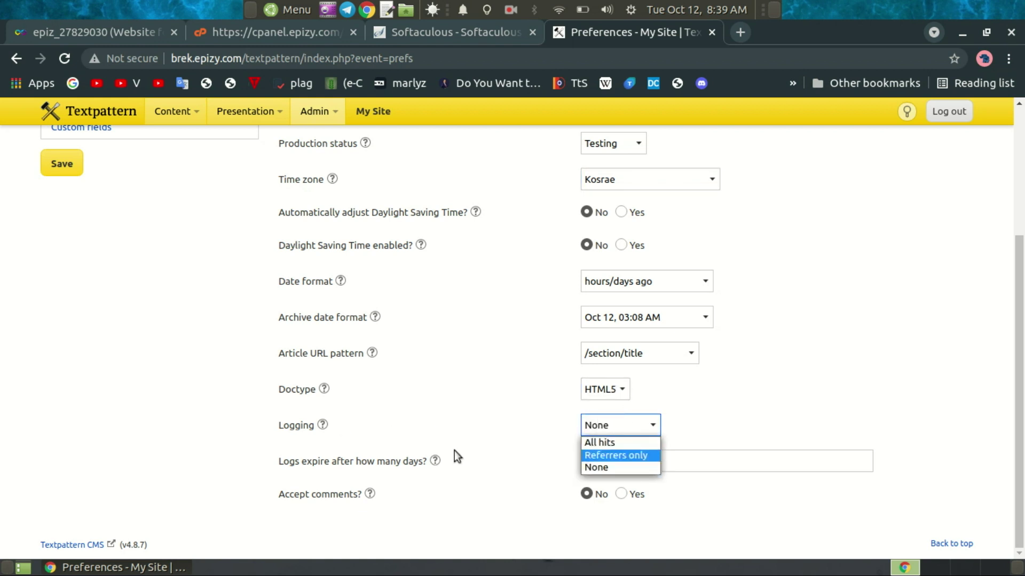
click(360, 430)
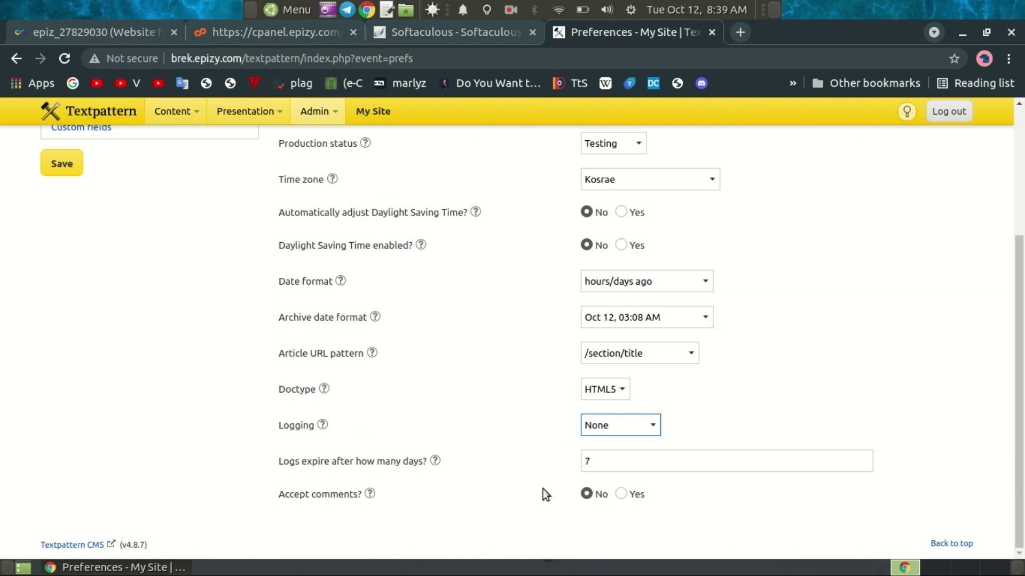
scroll(212, 231, up, 4)
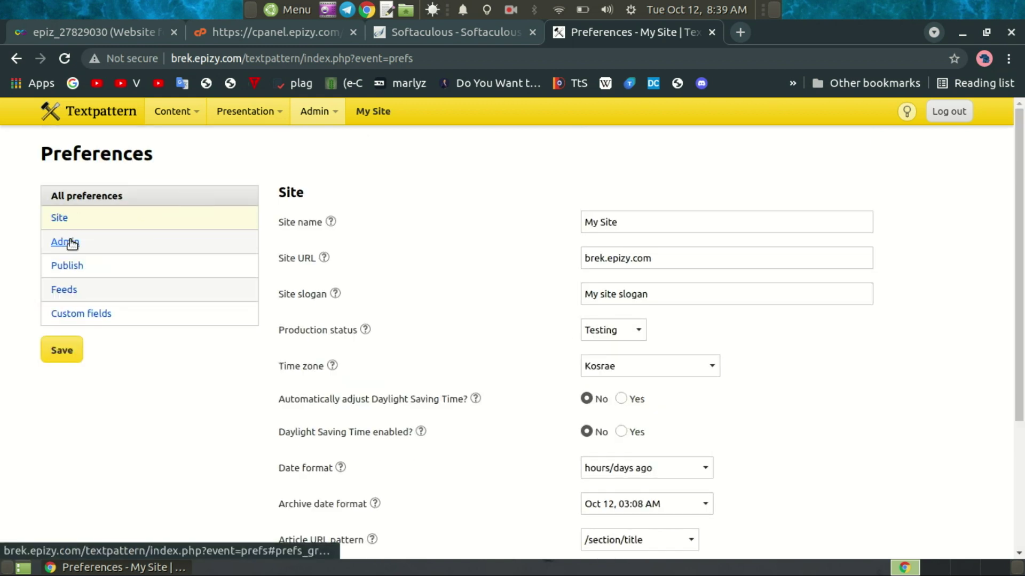
- Review the Admin and Publish preference groups, then go to the Languages panel
click(71, 243)
scroll(525, 336, down, 4)
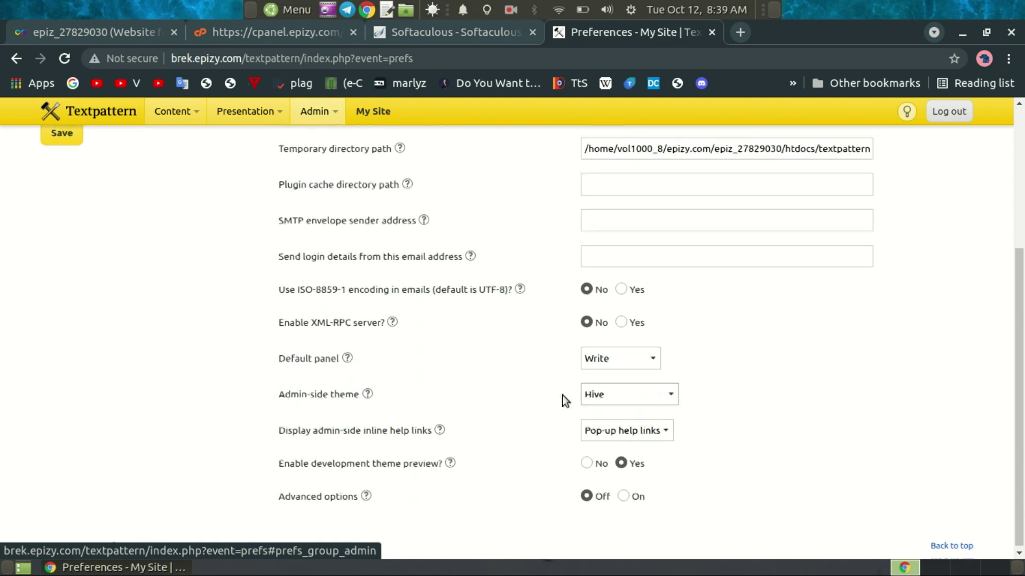
scroll(562, 395, up, 4)
click(62, 264)
scroll(526, 299, down, 4)
scroll(521, 359, up, 4)
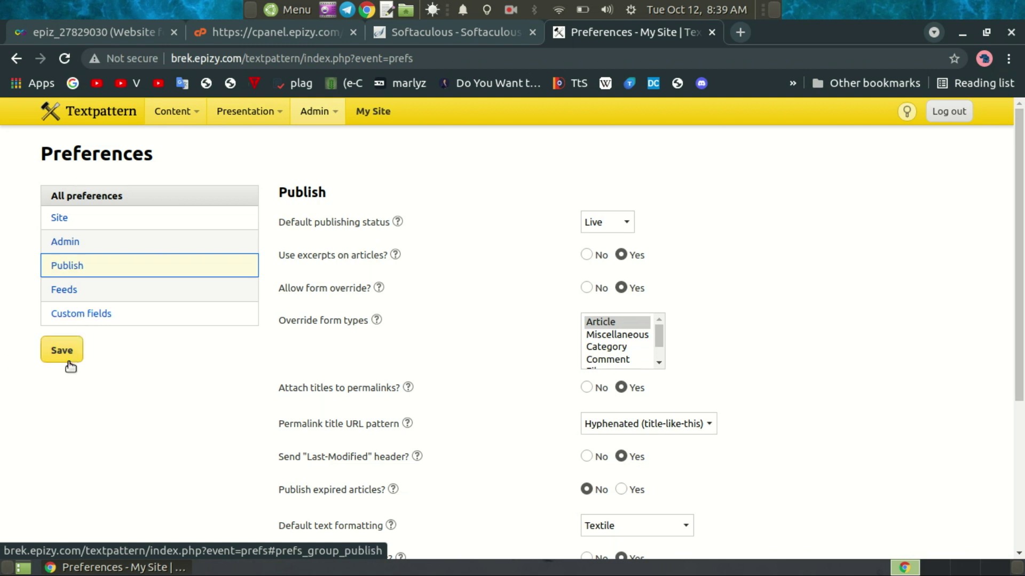
click(314, 111)
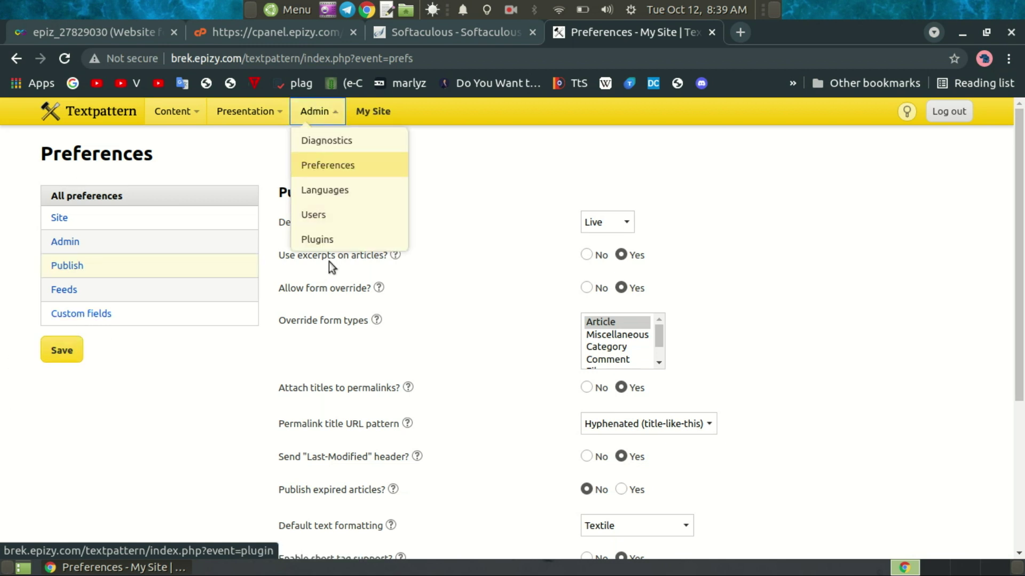
click(337, 195)
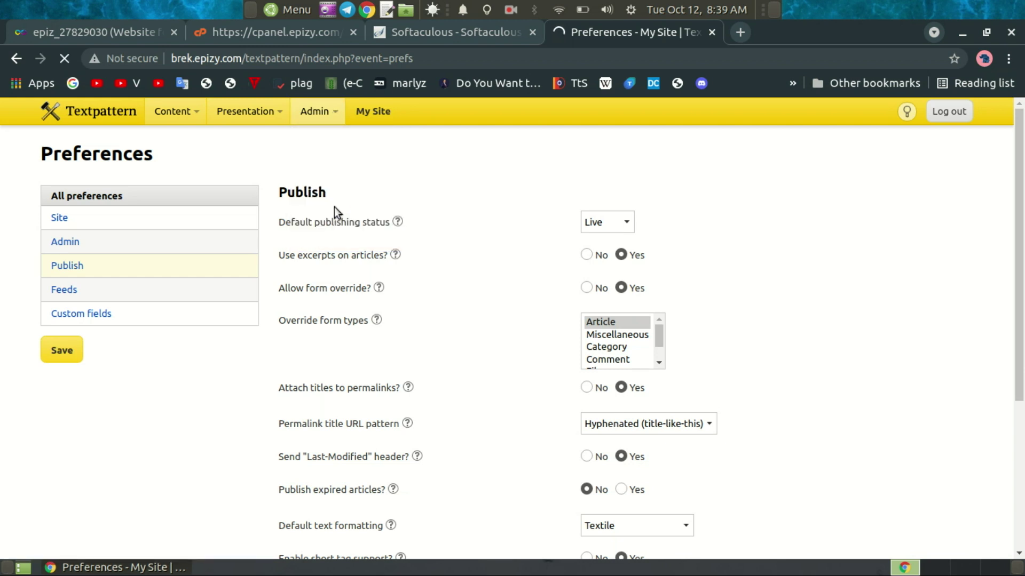
- Scroll through Languages, then open Users showing the single Administrator account with Publisher role
scroll(226, 454, down, 5)
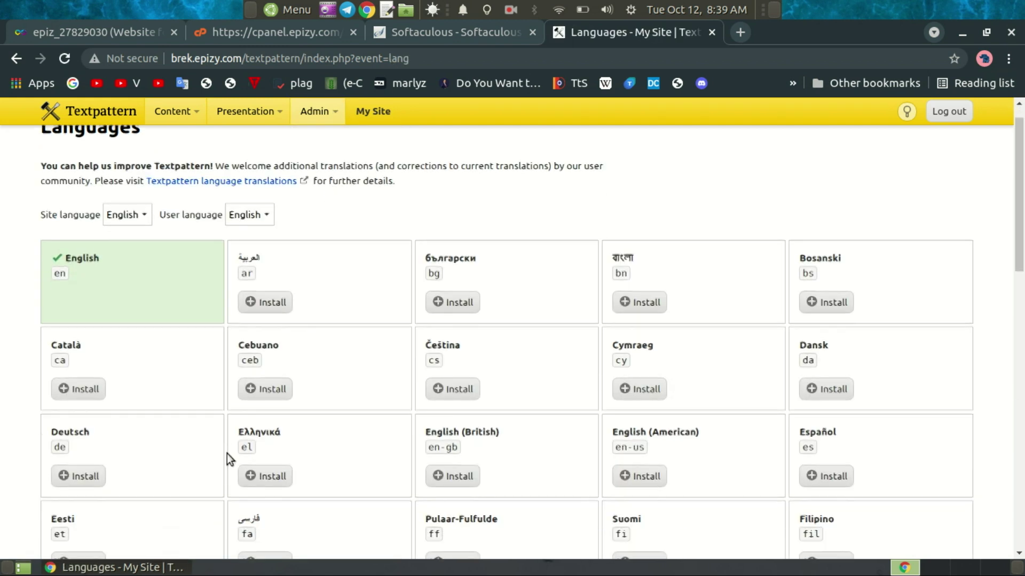
scroll(331, 402, down, 10)
scroll(242, 357, up, 15)
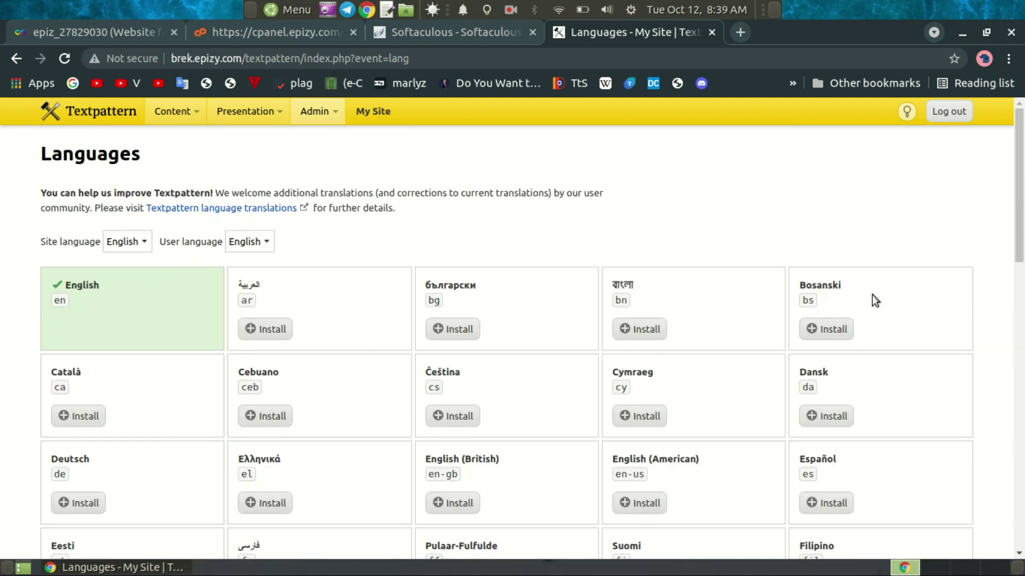
scroll(270, 381, down, 3)
scroll(347, 299, up, 4)
click(326, 111)
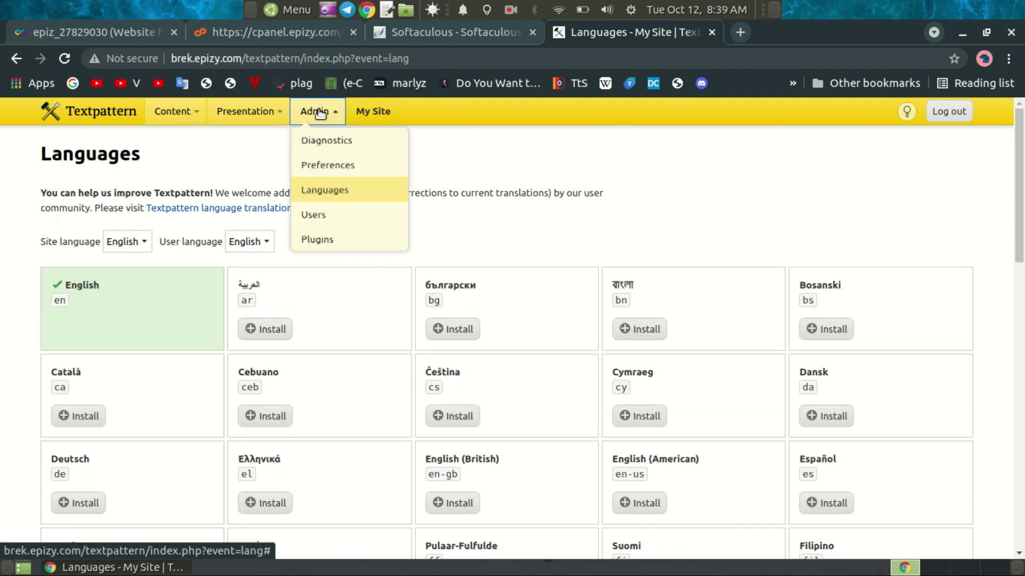
click(317, 222)
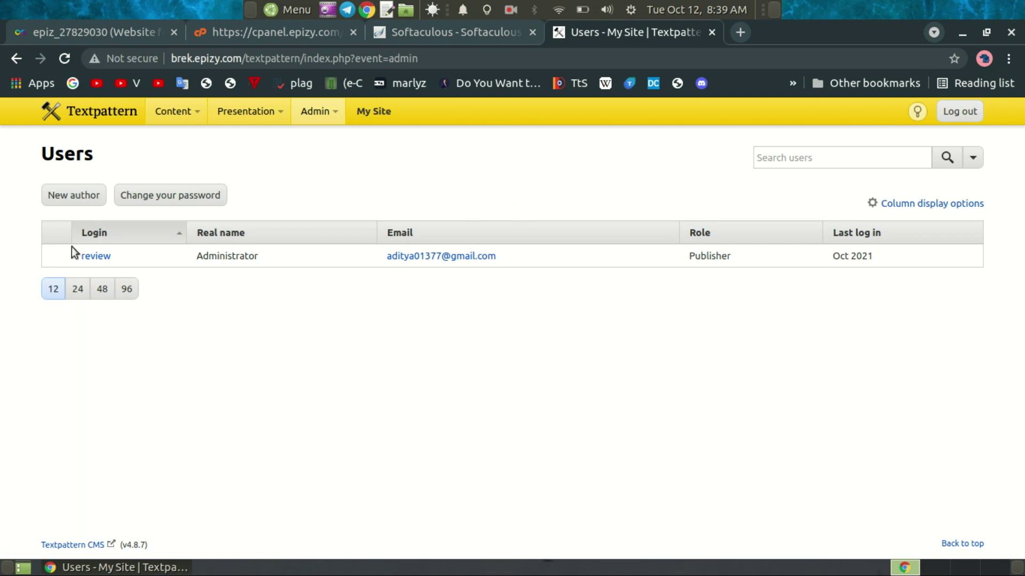
click(318, 112)
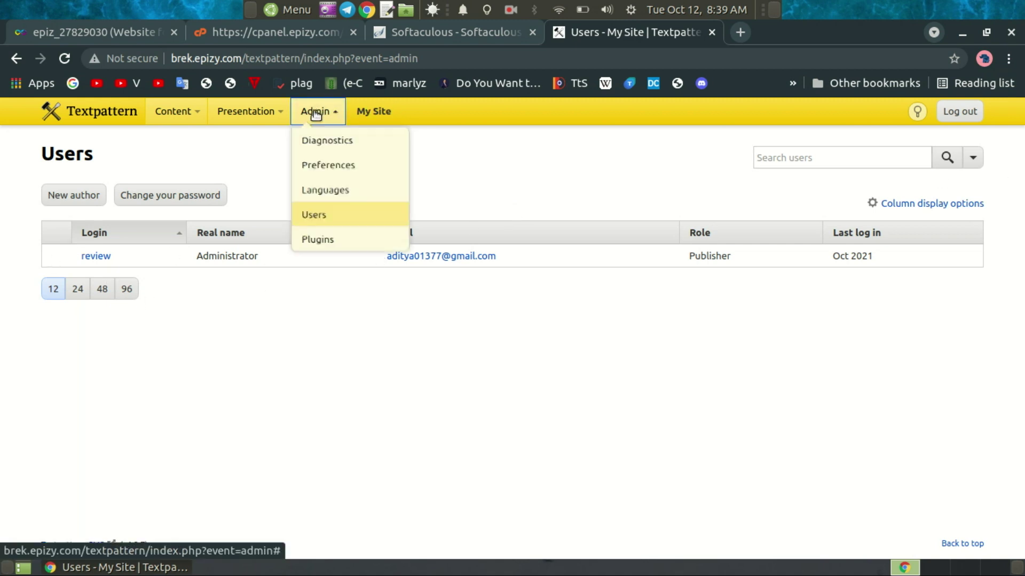
- Open the Plugins panel and try browsing for a plugin file, cancelling the file picker
click(322, 238)
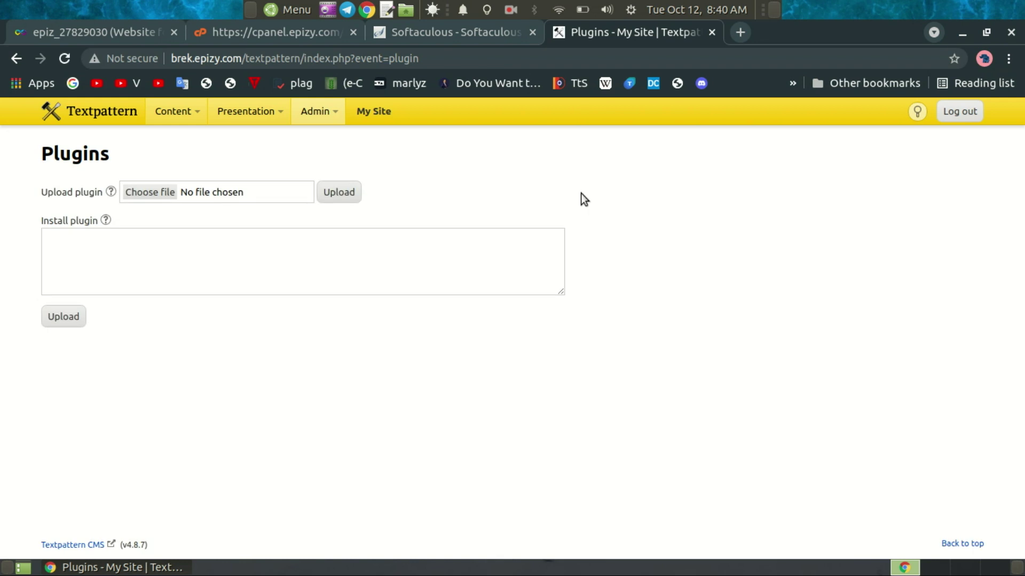
click(149, 254)
click(151, 192)
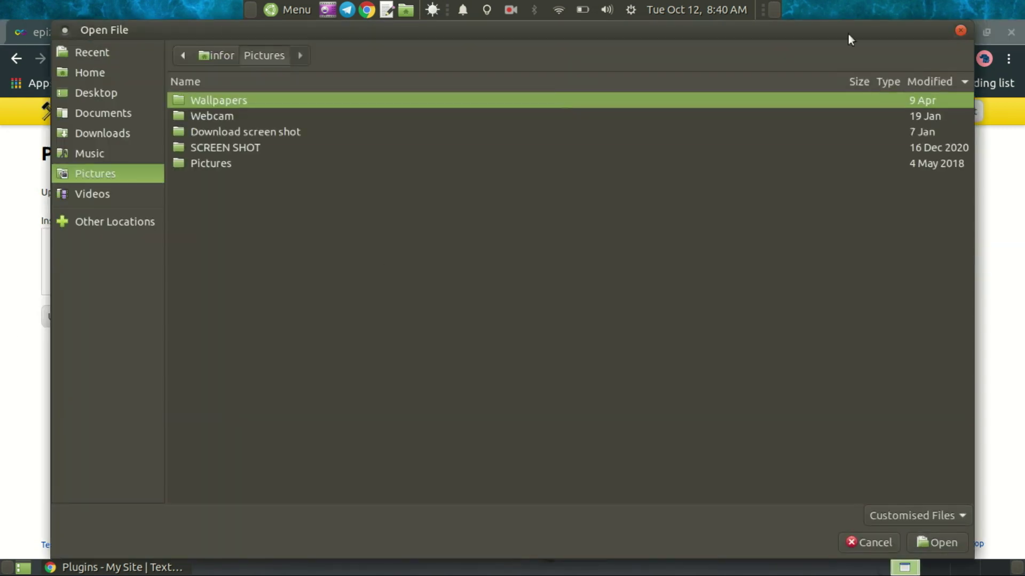
click(960, 31)
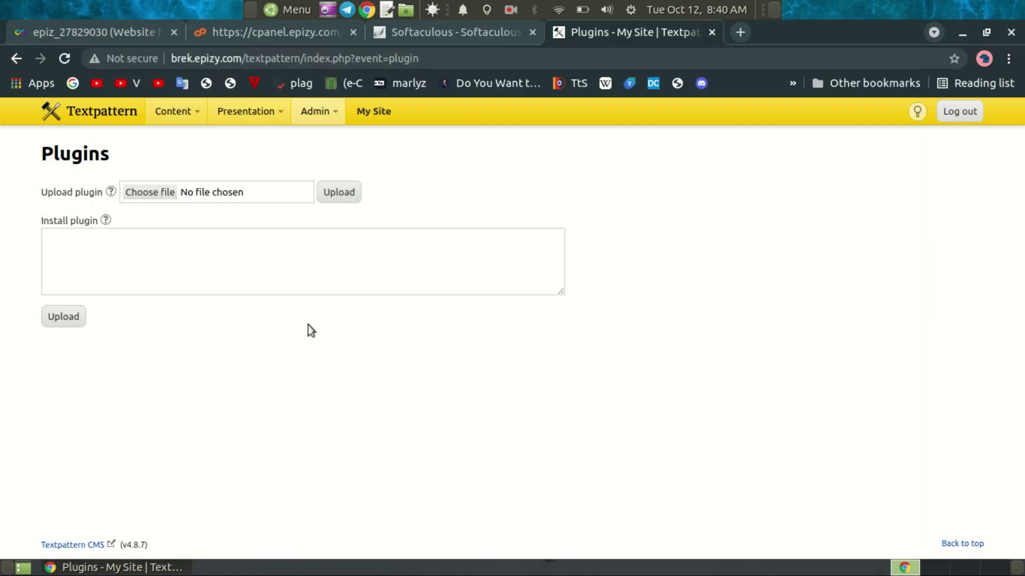
- Focus the plugin code box, glance at the Softaculous success page, and return to Plugins
click(59, 271)
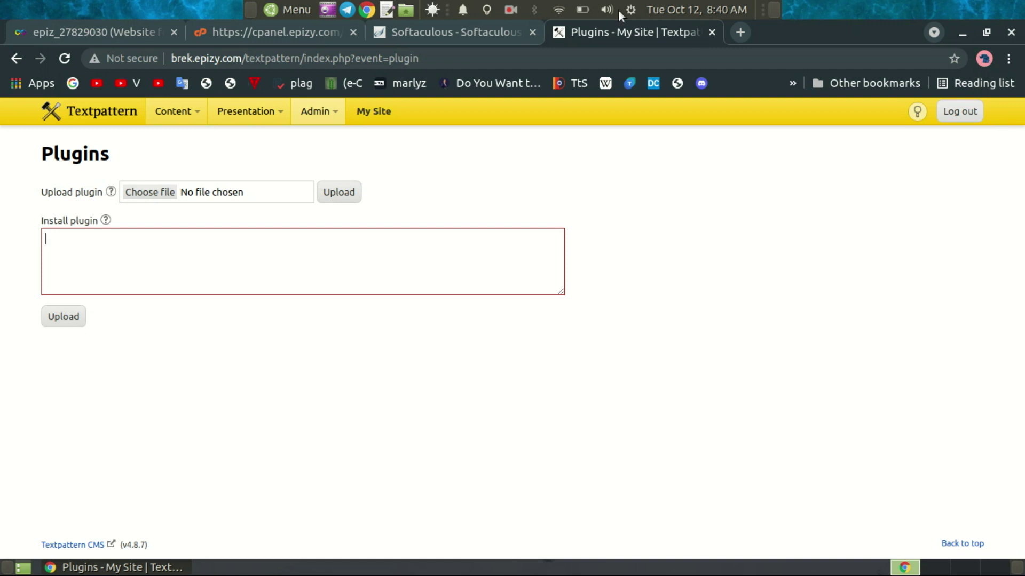
click(438, 32)
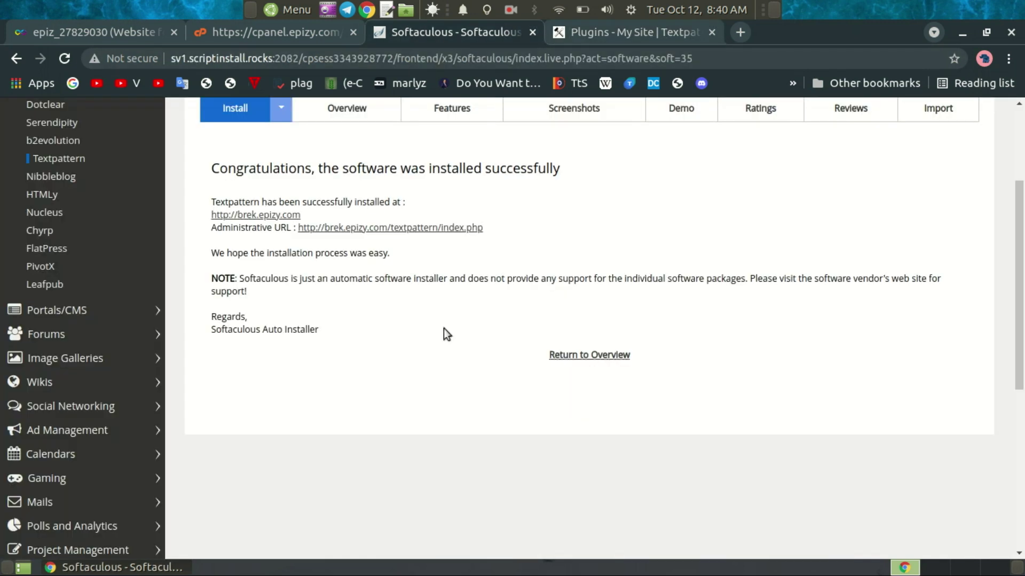
click(568, 33)
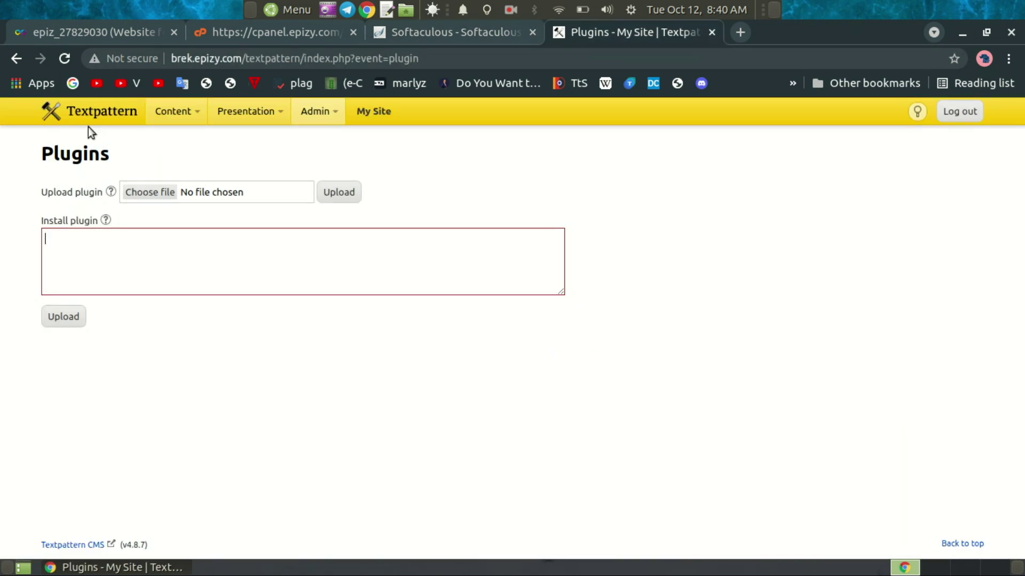
click(92, 110)
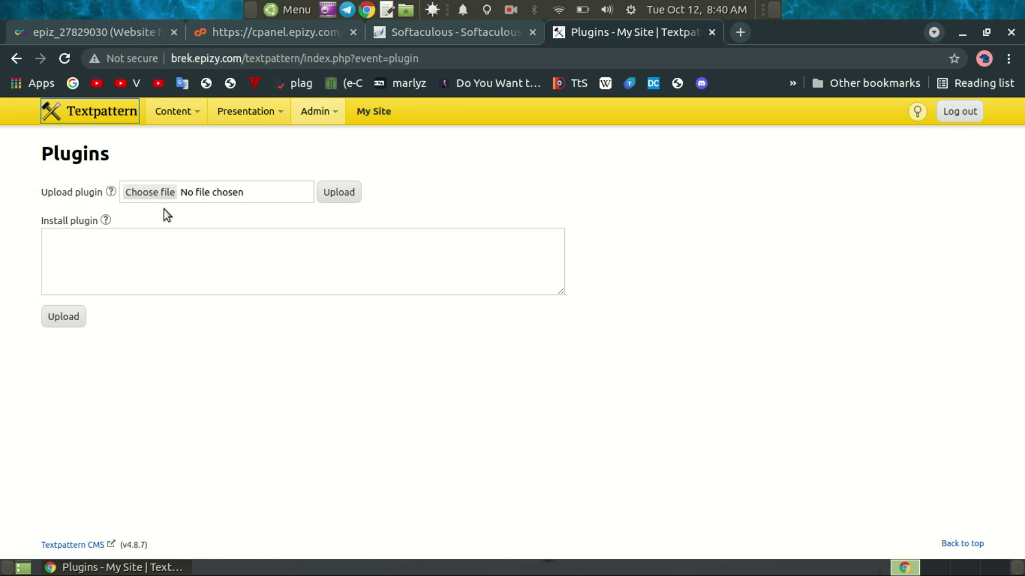
- Glance at the Content and Presentation menus, then open Write for a blank new article
click(194, 112)
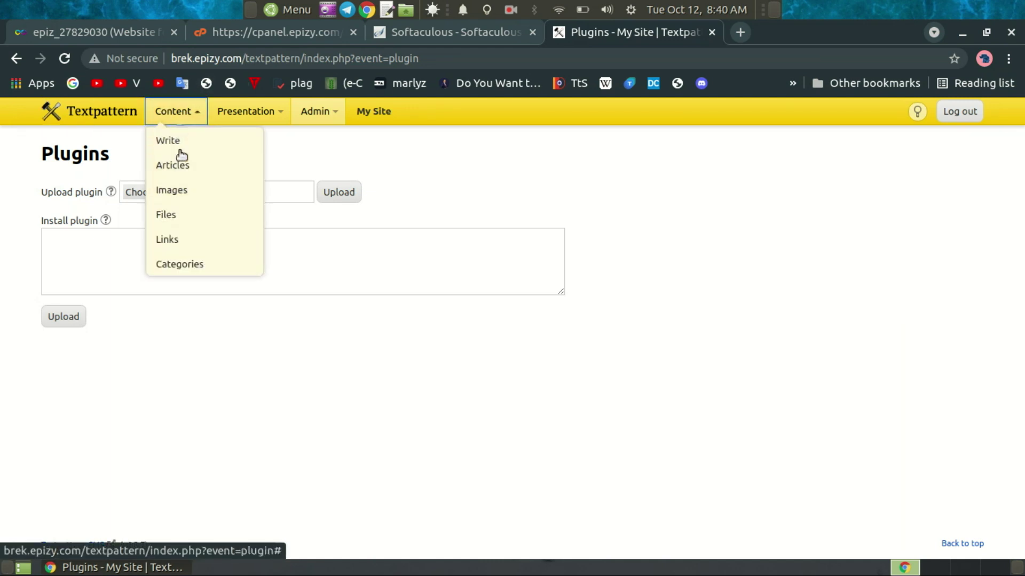
click(221, 119)
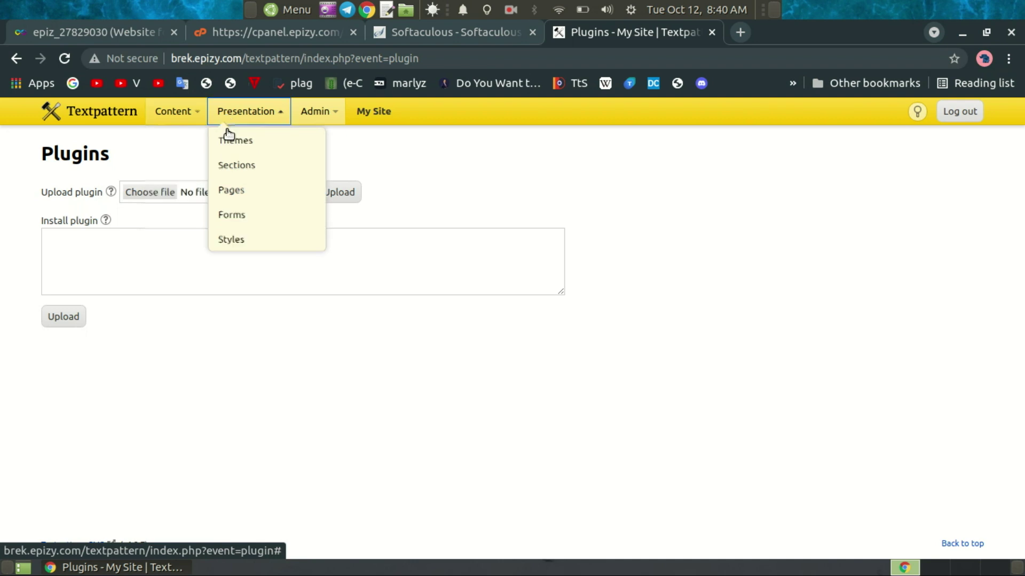
click(170, 118)
click(112, 117)
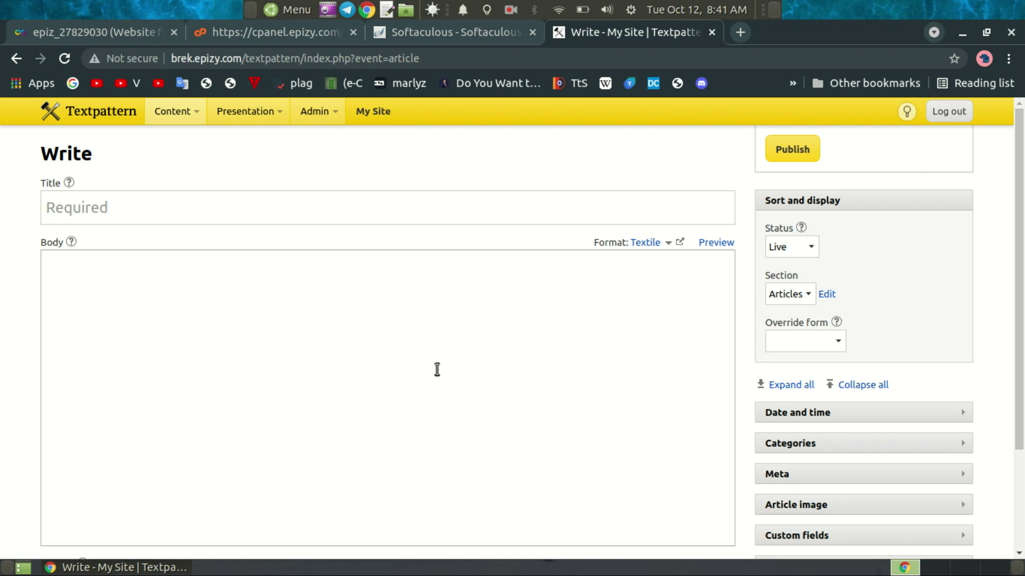
drag(149, 246, 43, 171)
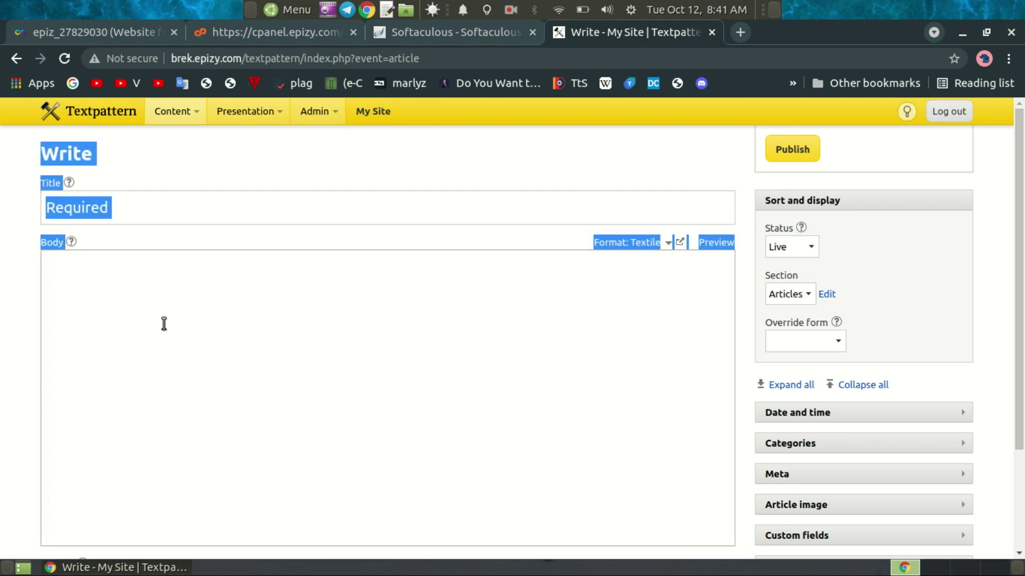
click(167, 322)
scroll(167, 323, down, 1)
scroll(160, 321, up, 1)
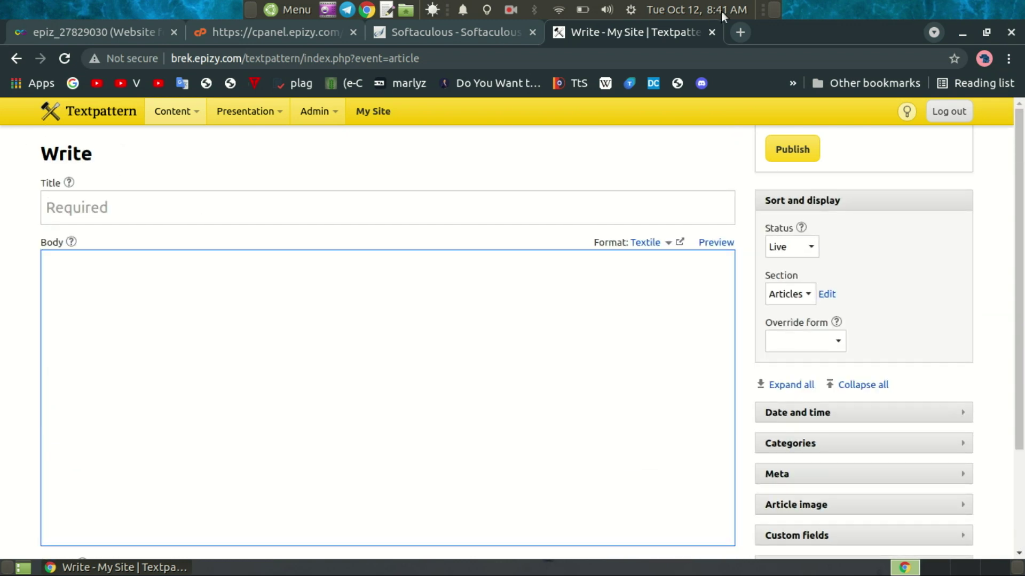
click(738, 33)
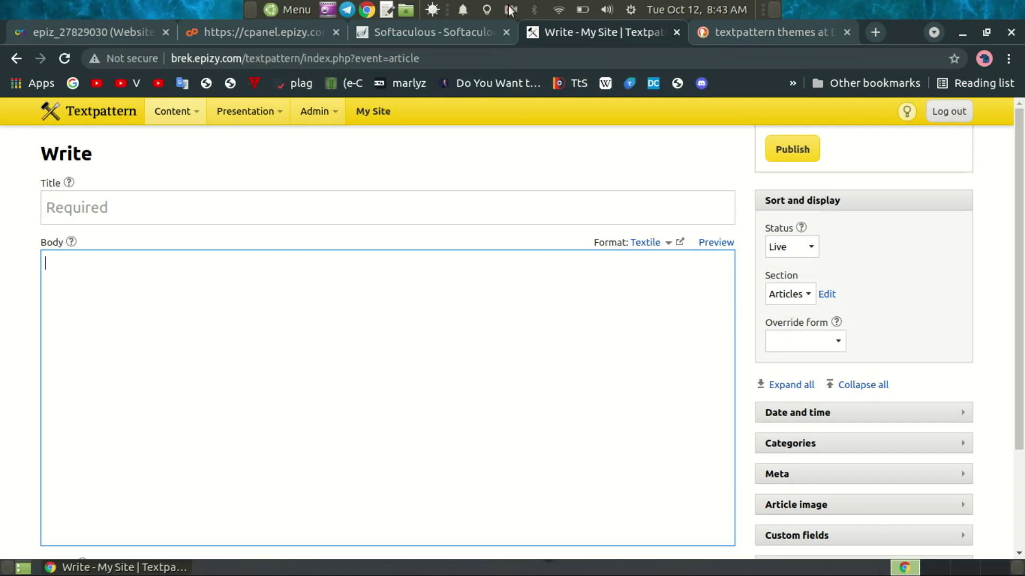
click(511, 9)
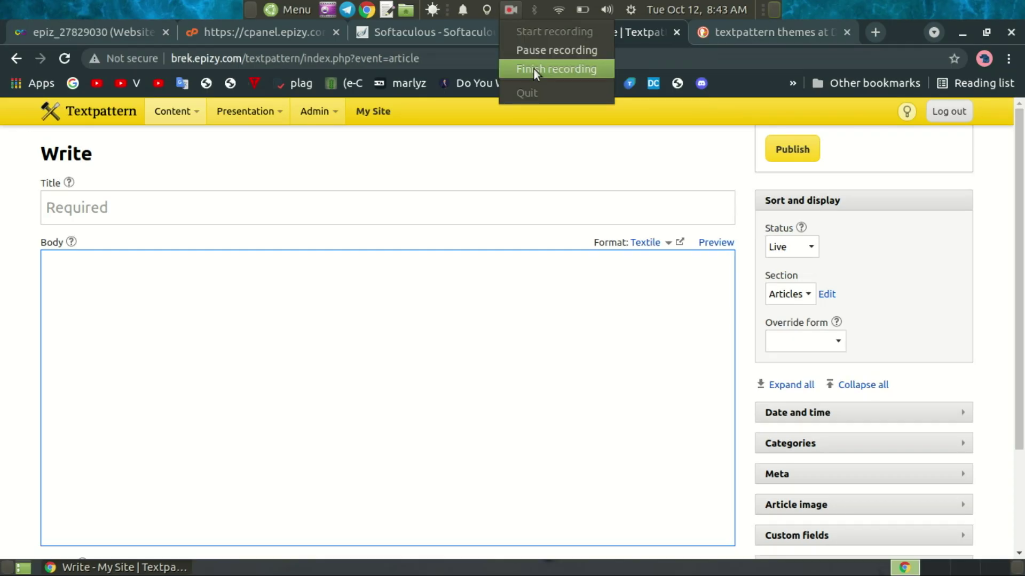
click(525, 46)
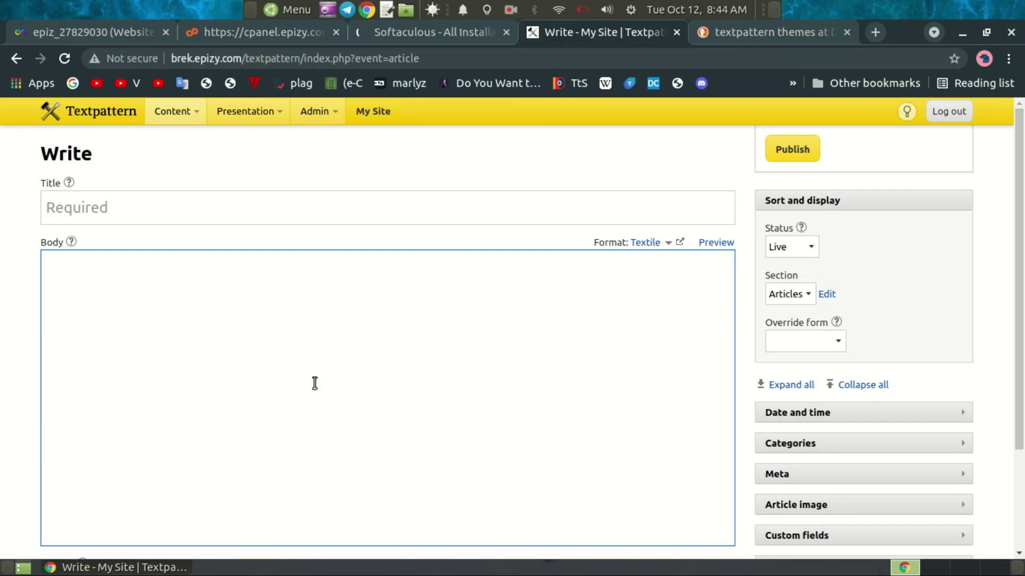
scroll(298, 365, down, 3)
scroll(299, 364, up, 3)
click(14, 149)
click(128, 352)
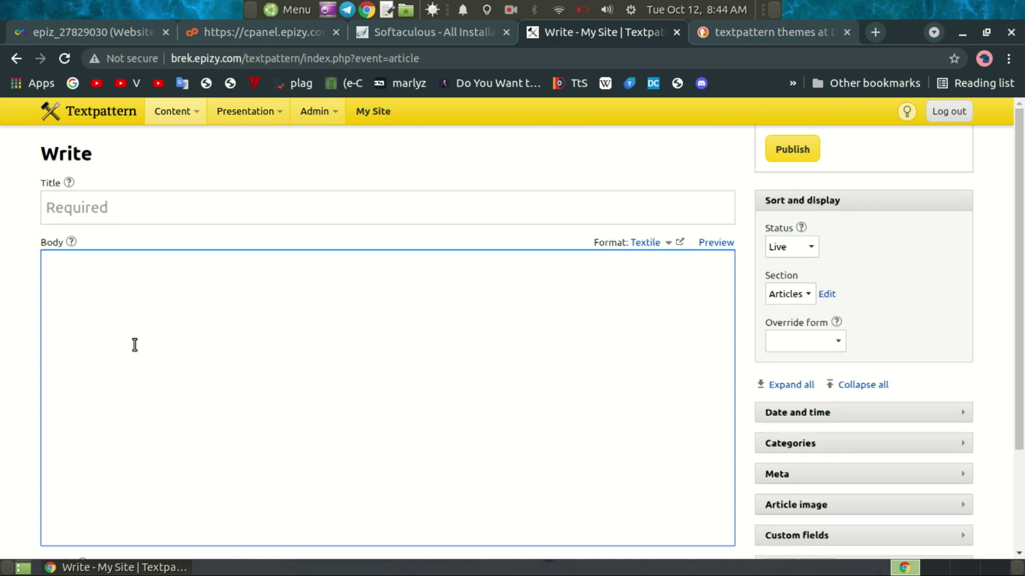
scroll(135, 354, down, 3)
click(120, 447)
click(142, 345)
click(266, 452)
click(254, 373)
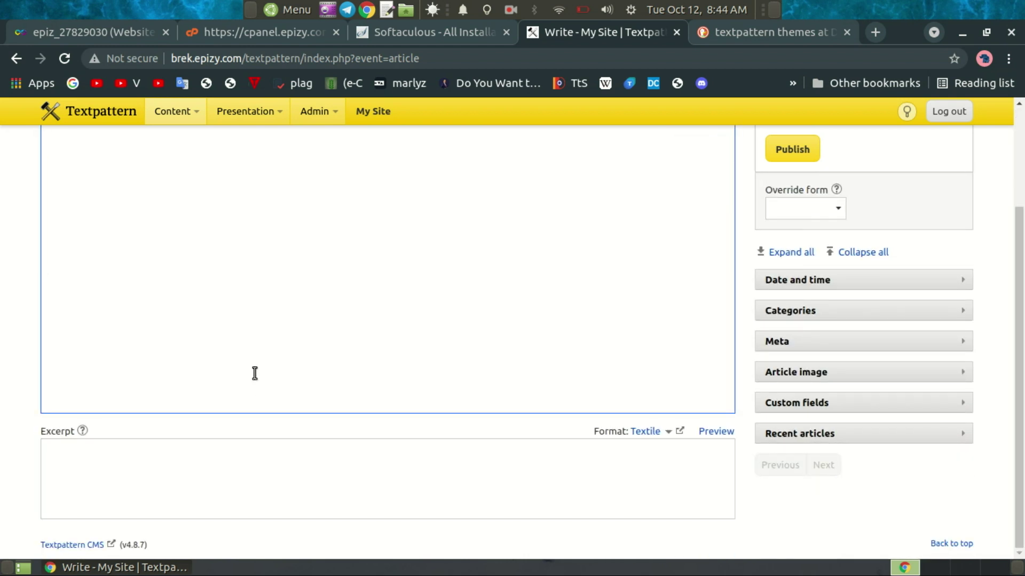
scroll(255, 373, up, 3)
click(203, 216)
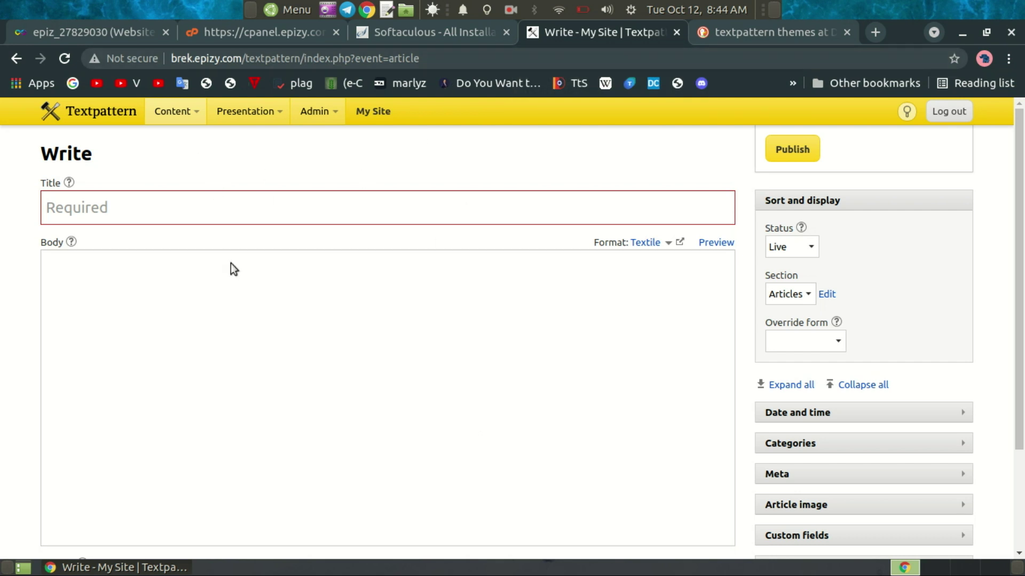
click(420, 335)
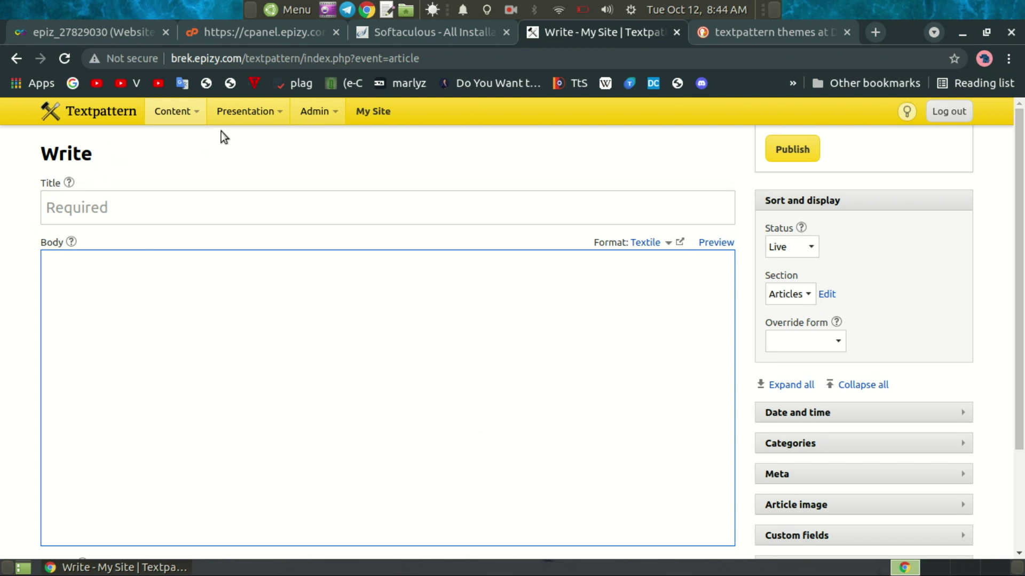